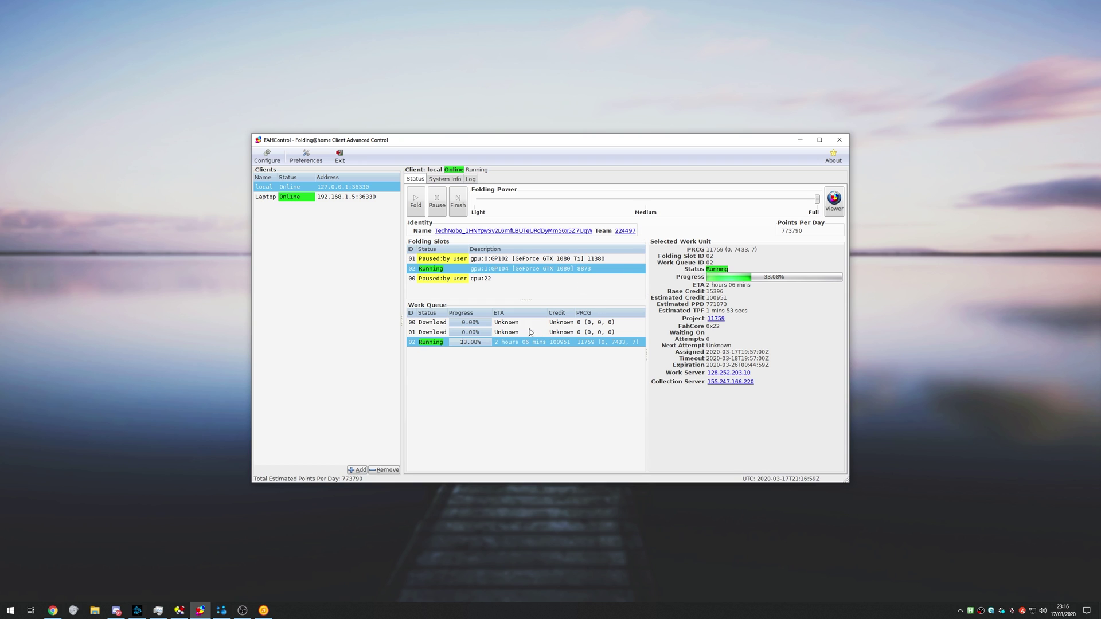
Inspect the GPU and CPU folding slots and check the identity's team number 224497 without saving.
left_click(553, 259)
left_click(506, 281)
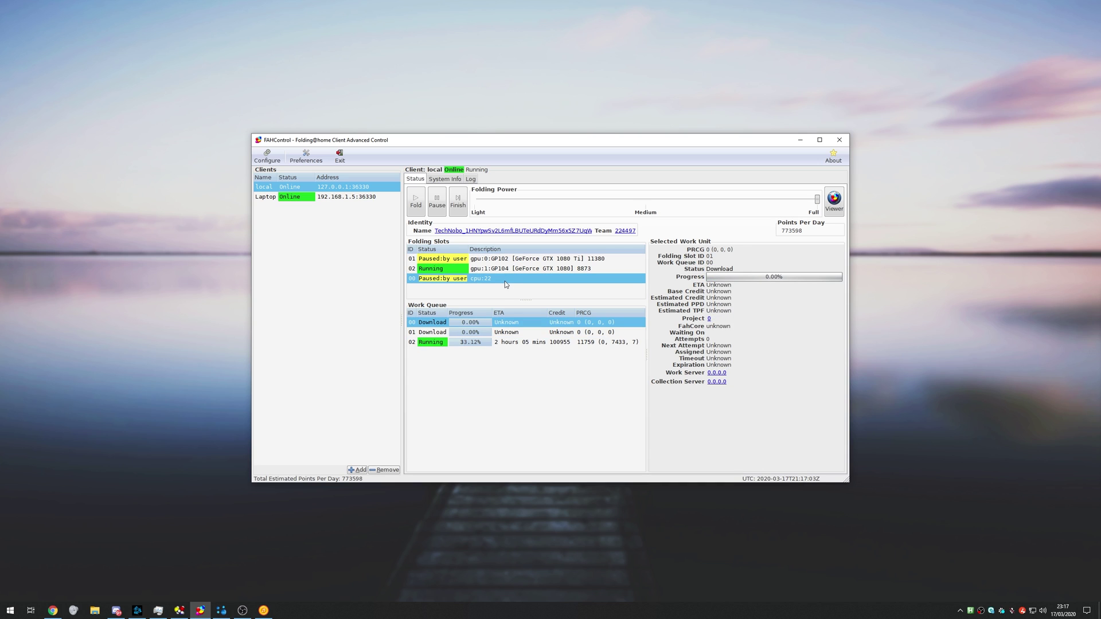
left_click(548, 269)
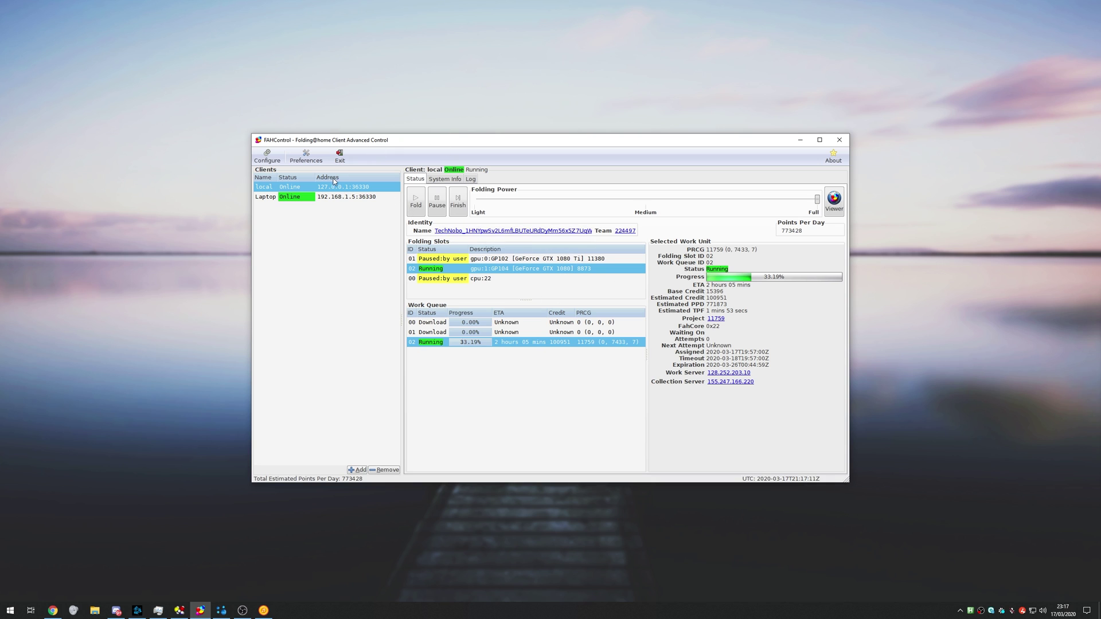
left_click(267, 156)
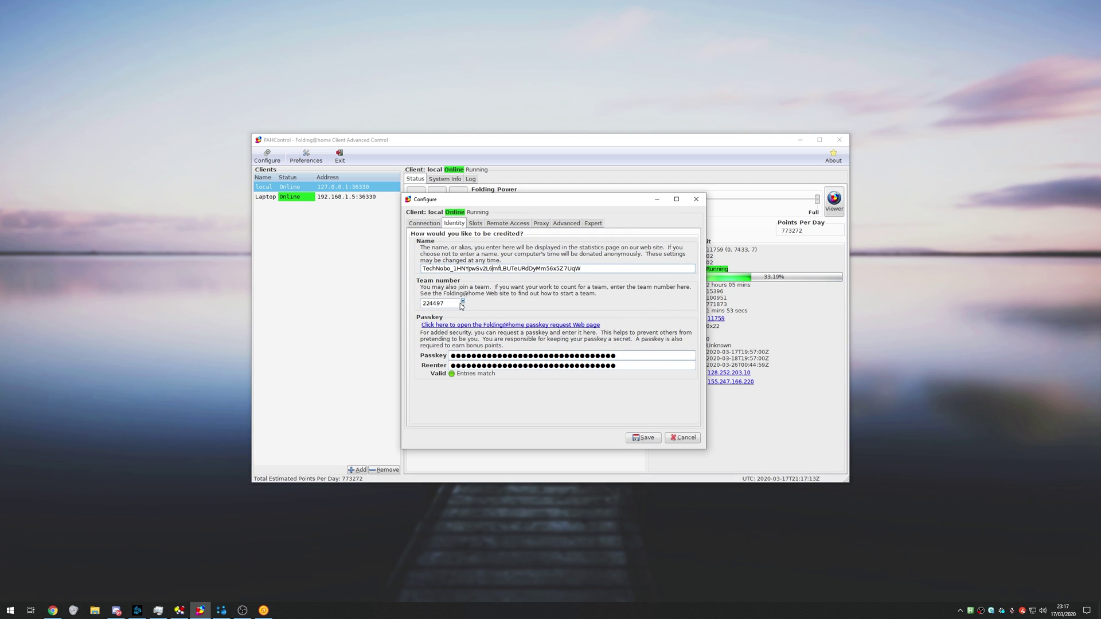
left_click_drag(456, 303, 370, 301)
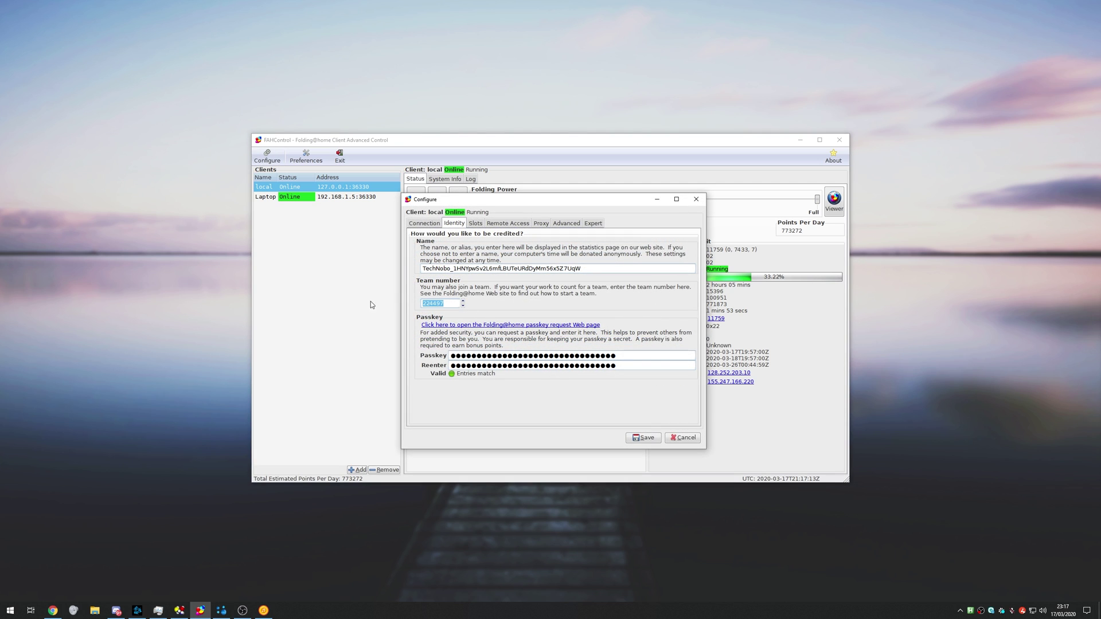
left_click(696, 198)
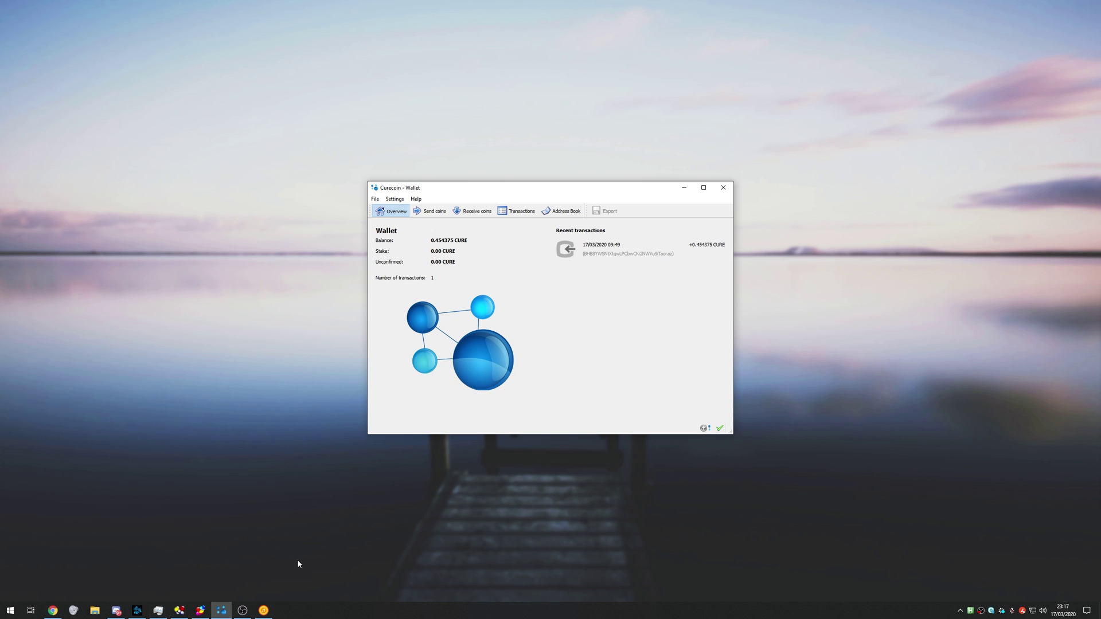
Bring FAHControl back in front of the Curecoin wallet from the taskbar.
left_click(200, 610)
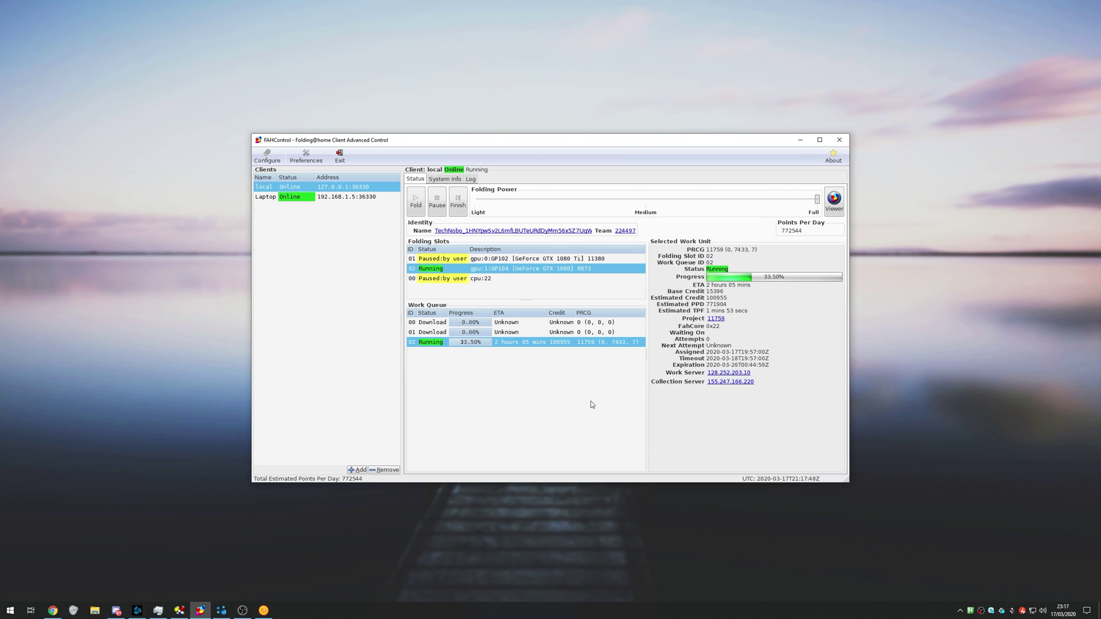
Minimize the FAHControl client window.
left_click(800, 140)
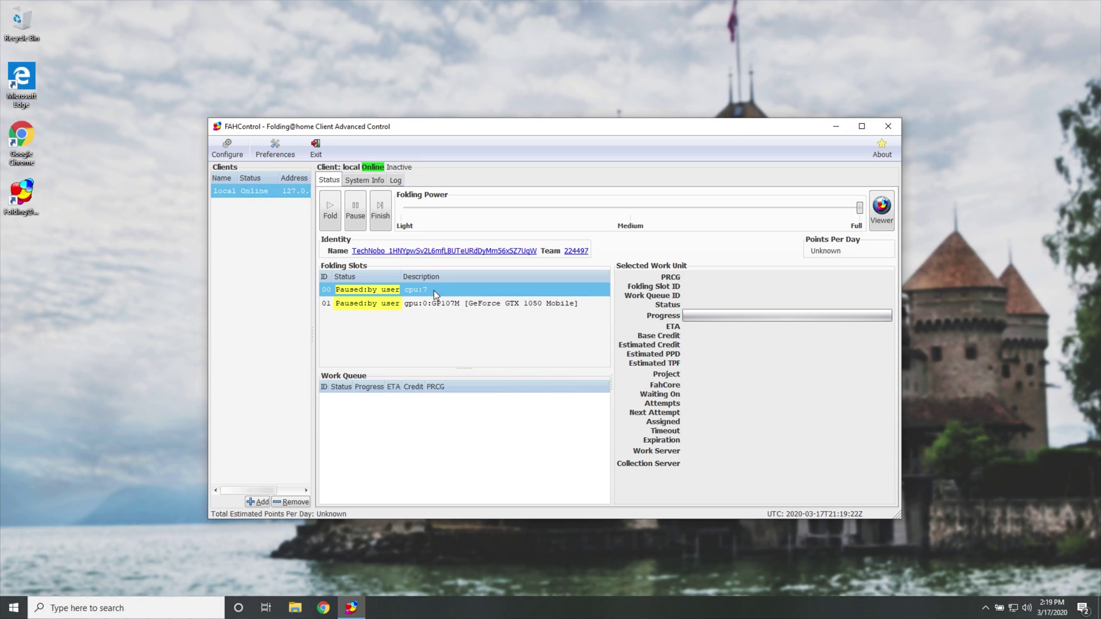
In the identity settings, trim the extra characters from the user name and set team number 0.
left_click(436, 304)
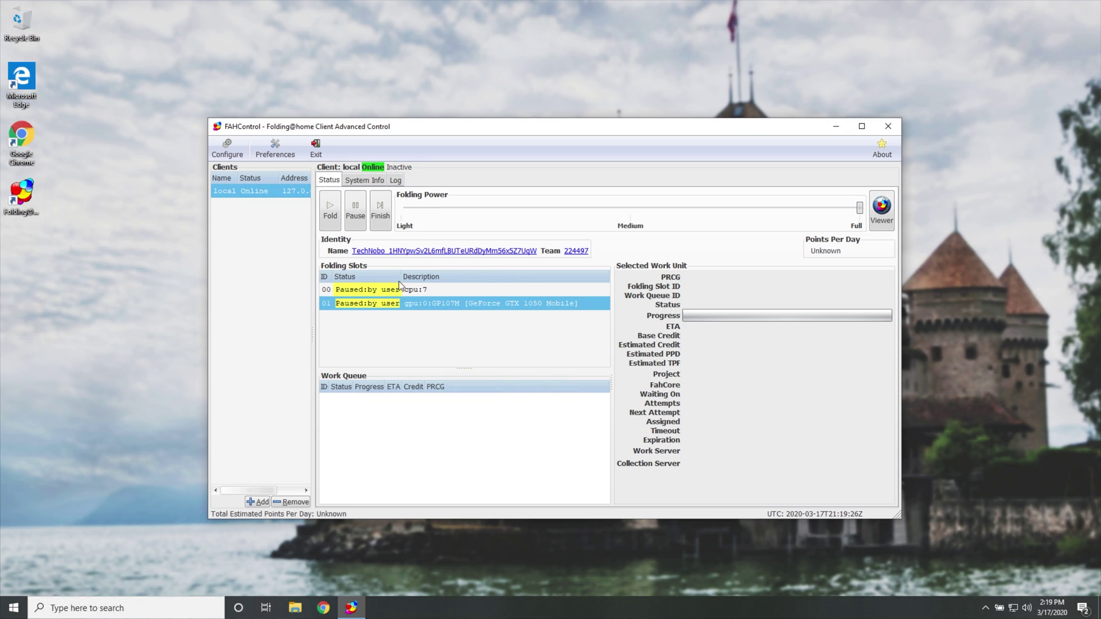
left_click(227, 148)
left_click_drag(592, 272, 420, 272)
key("BackSpace")
key("Tab")
type("0")
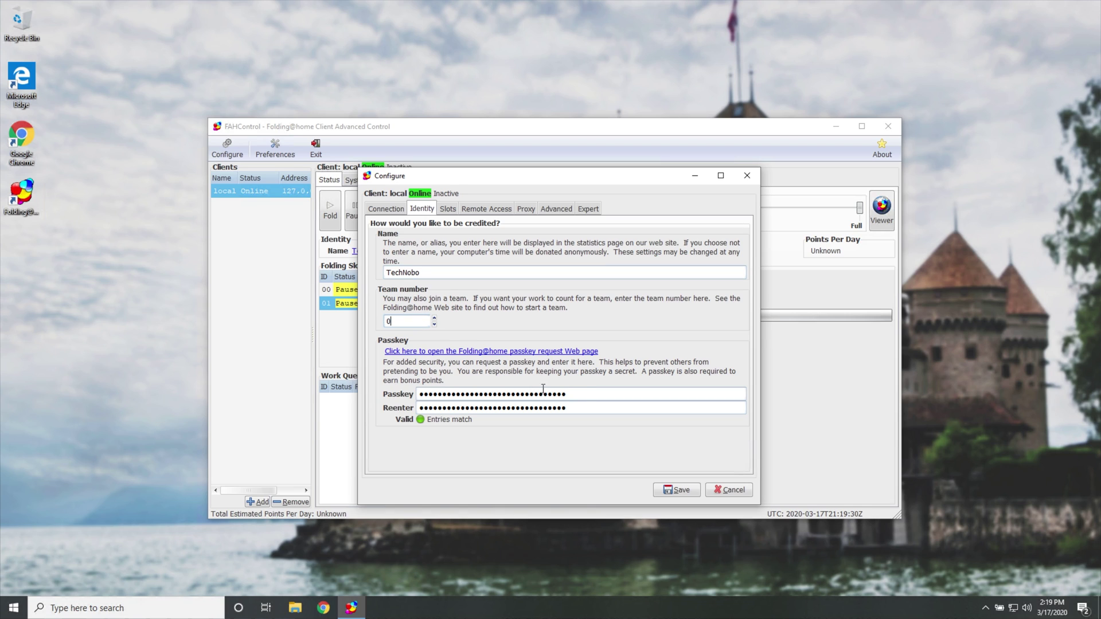
Clear the passkey and its re-entry, save the identity, and reposition the client window.
double_click(573, 390)
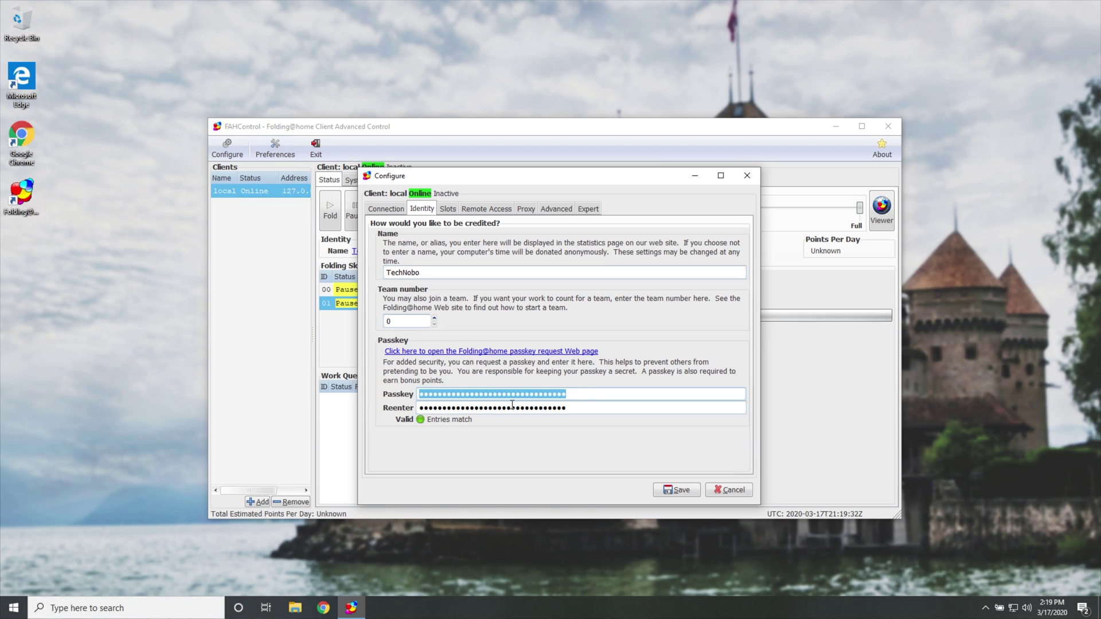
key("BackSpace")
double_click(590, 407)
key("BackSpace")
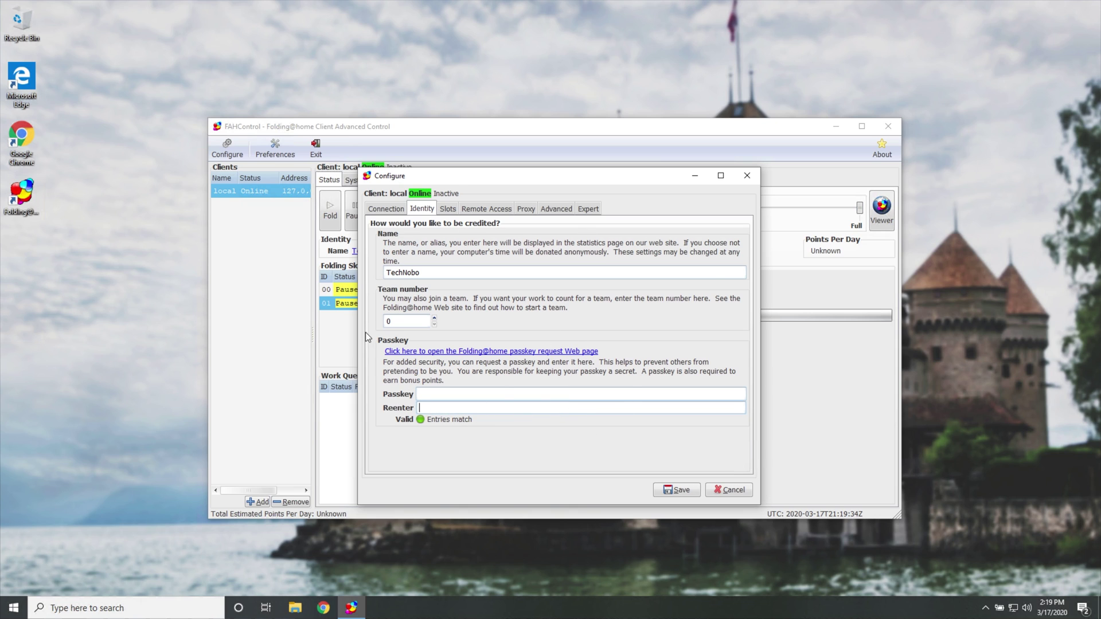
left_click(674, 490)
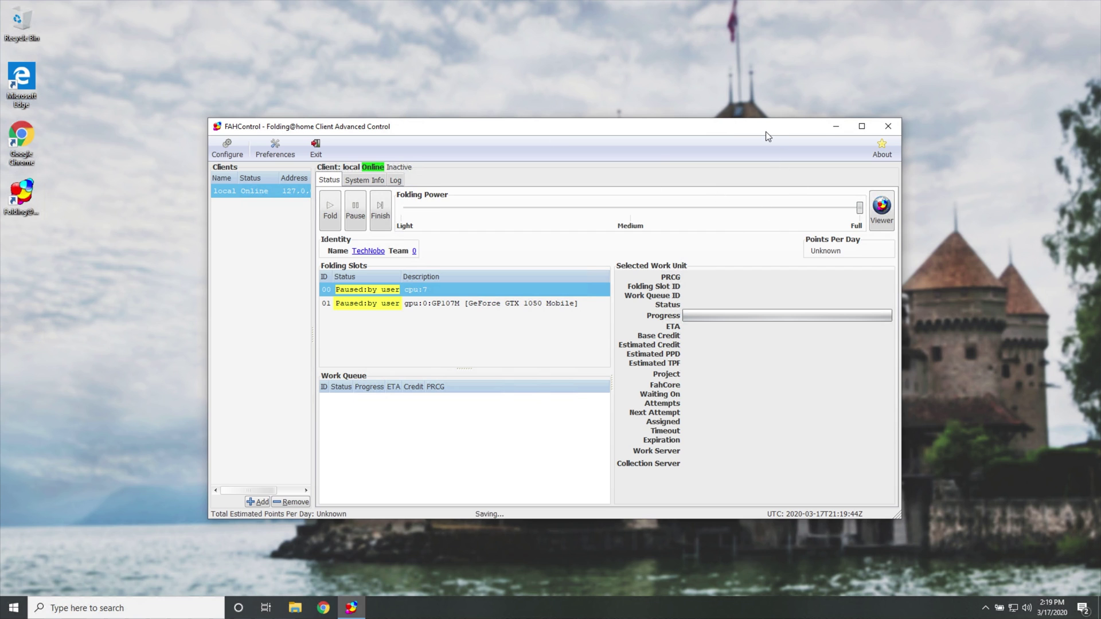
left_click_drag(765, 132, 721, 113)
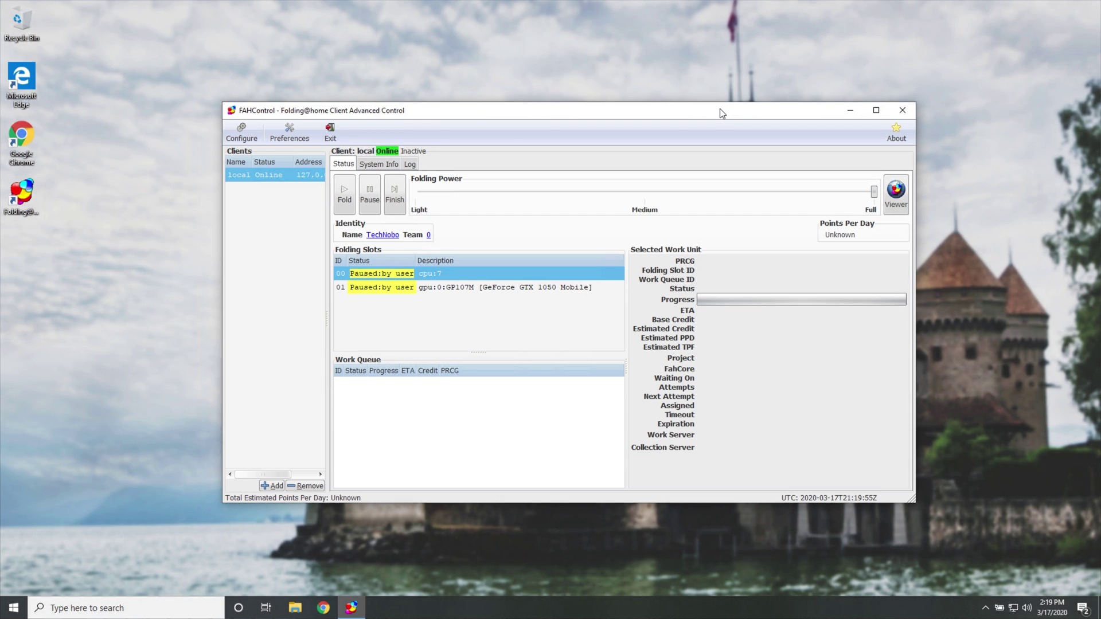
mouse_move(720, 108)
left_mouse_down()
mouse_move(707, 103)
mouse_move(723, 109)
left_mouse_up()
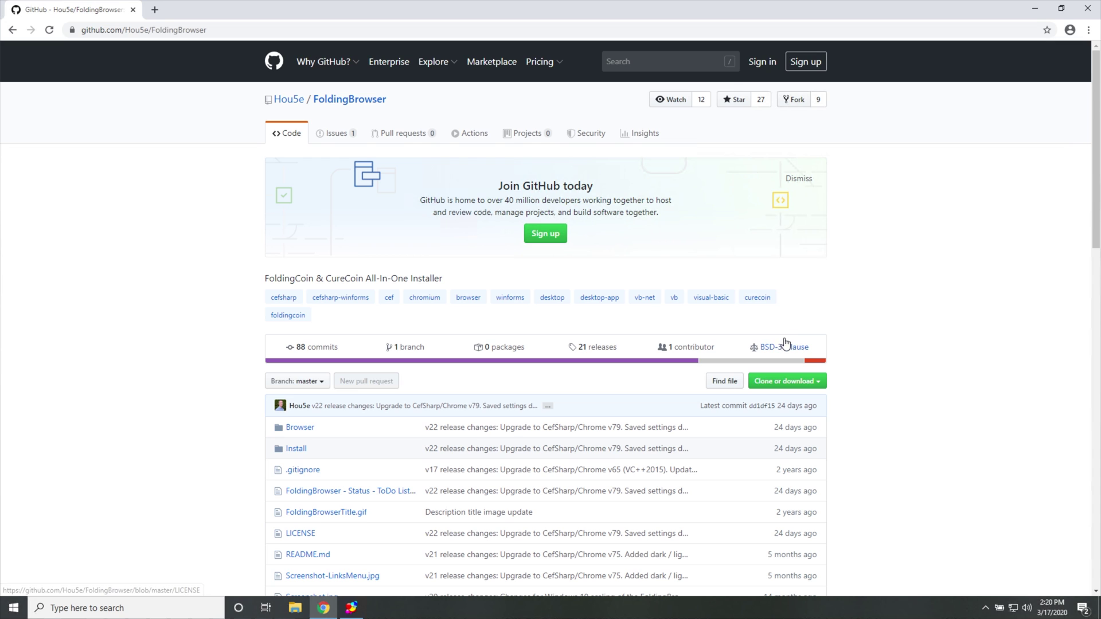
Scroll the FoldingBrowser README down to the Releases notes and Browser Hotkeys table.
scroll(879, 352, "down", 2)
scroll(879, 352, "down", 6)
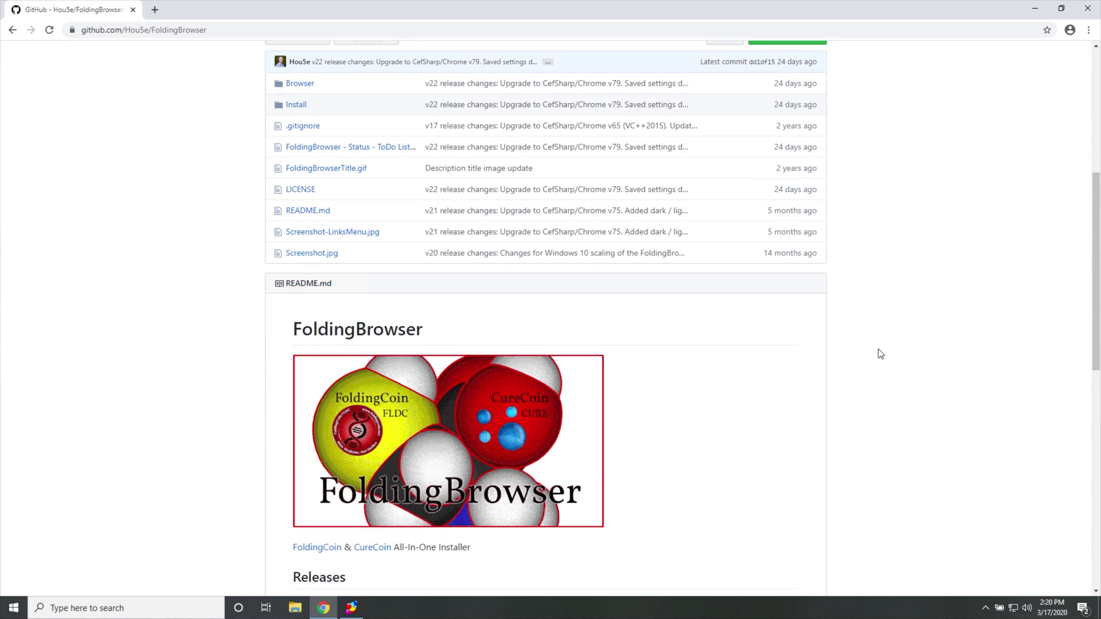
scroll(467, 279, "up", 3)
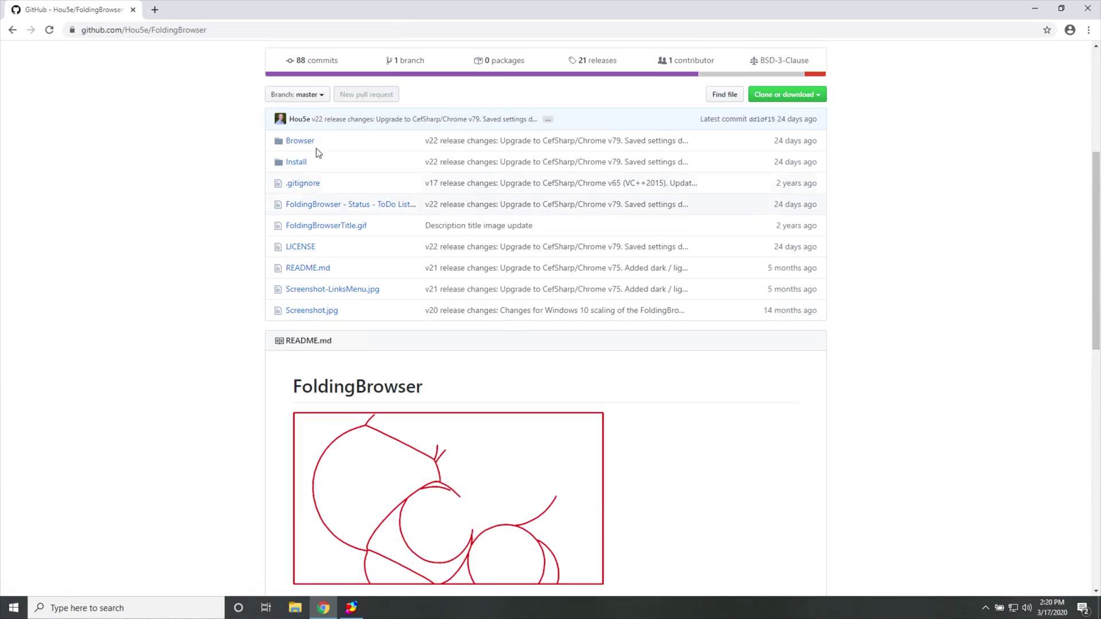
scroll(360, 195, "down", 5)
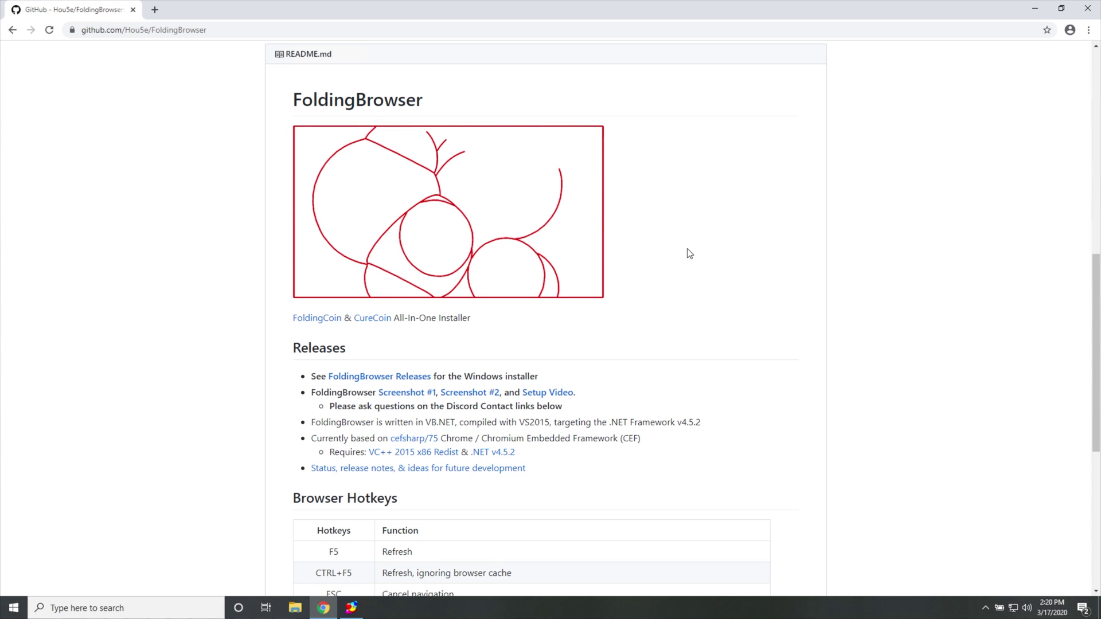
scroll(658, 298, "down", 6)
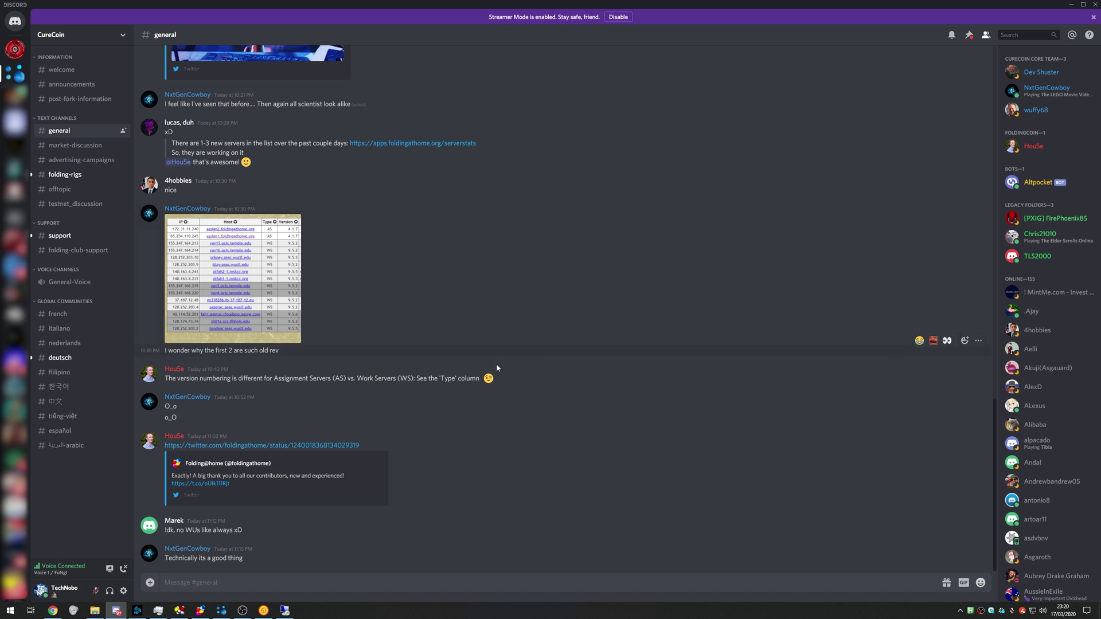
key("ctrl+alt+Up")
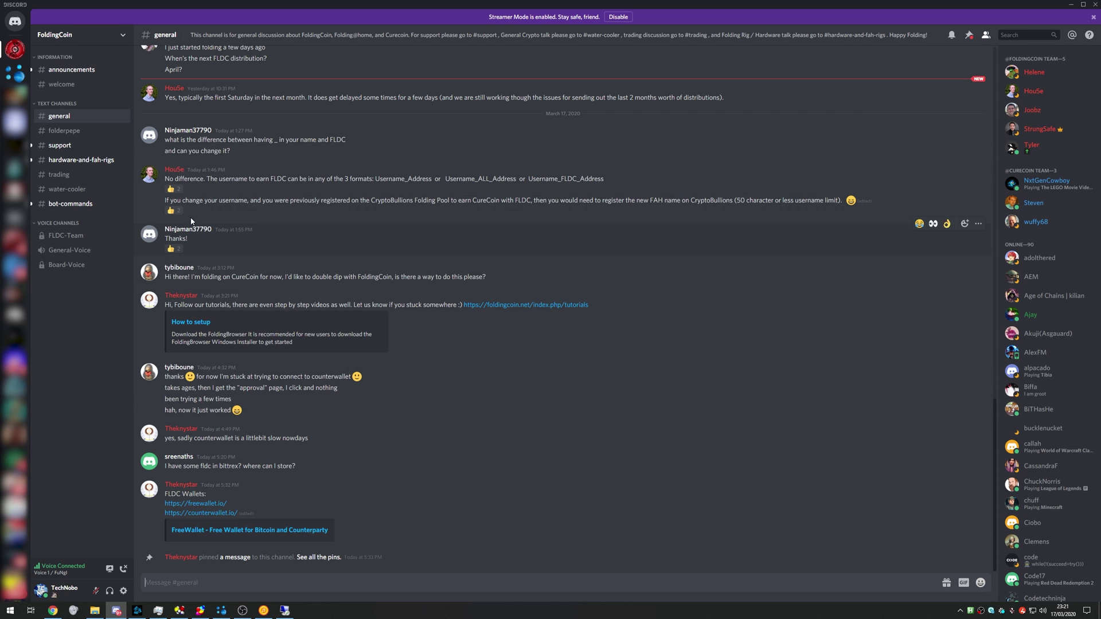
left_click(153, 178)
left_click(15, 73)
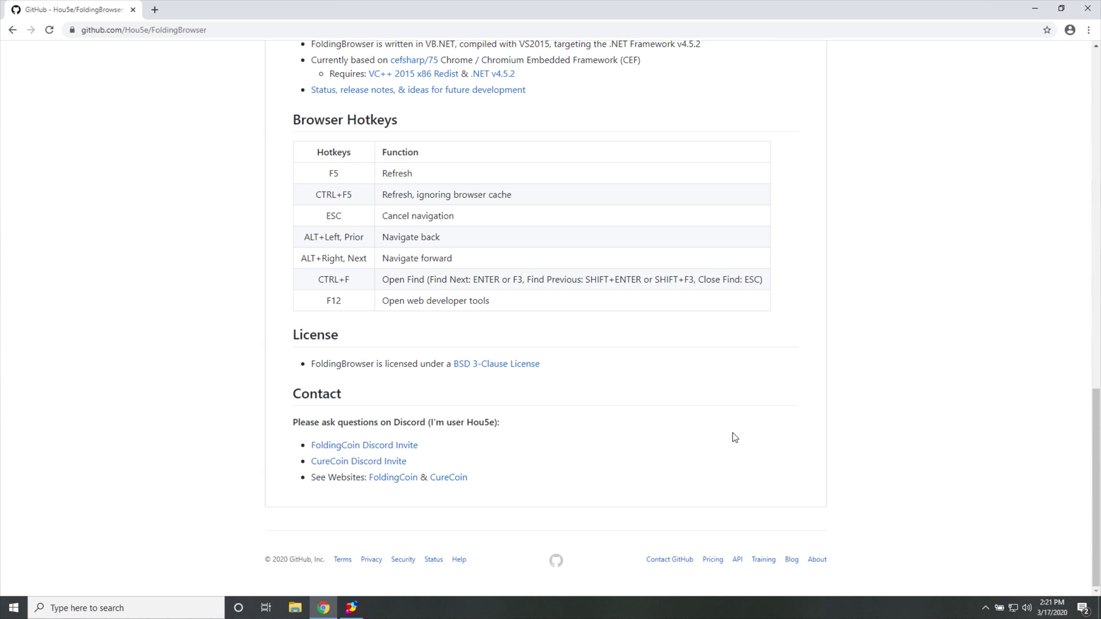
From the 21 releases list, download Install-FoldingBrowser-v21-Blockchain-Included.exe from the v21 assets.
scroll(734, 437, "up", 19)
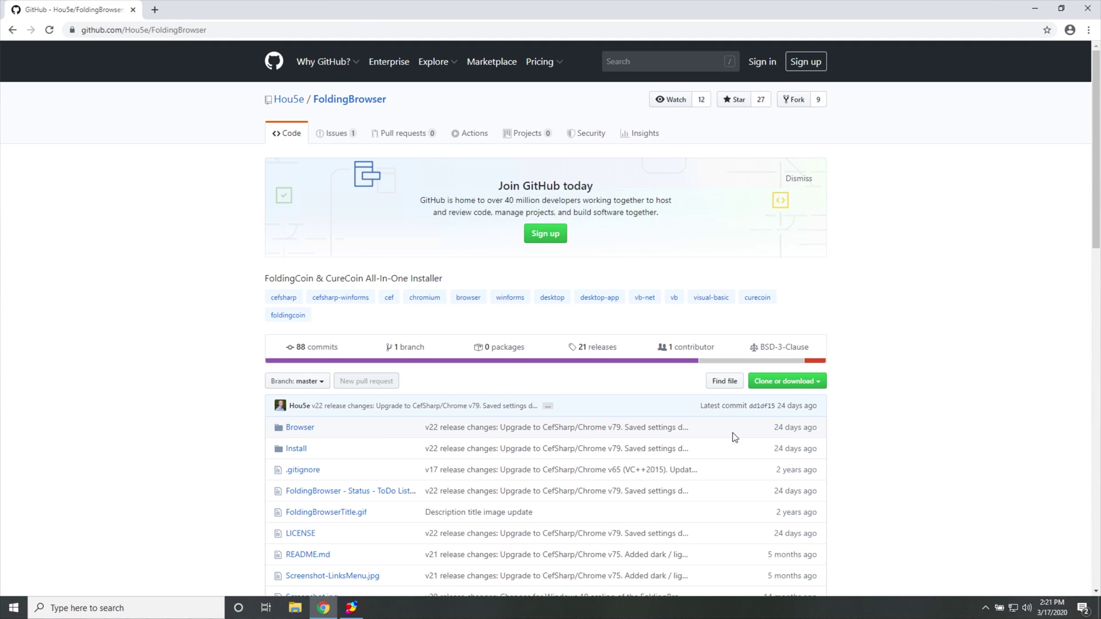
left_click(594, 349)
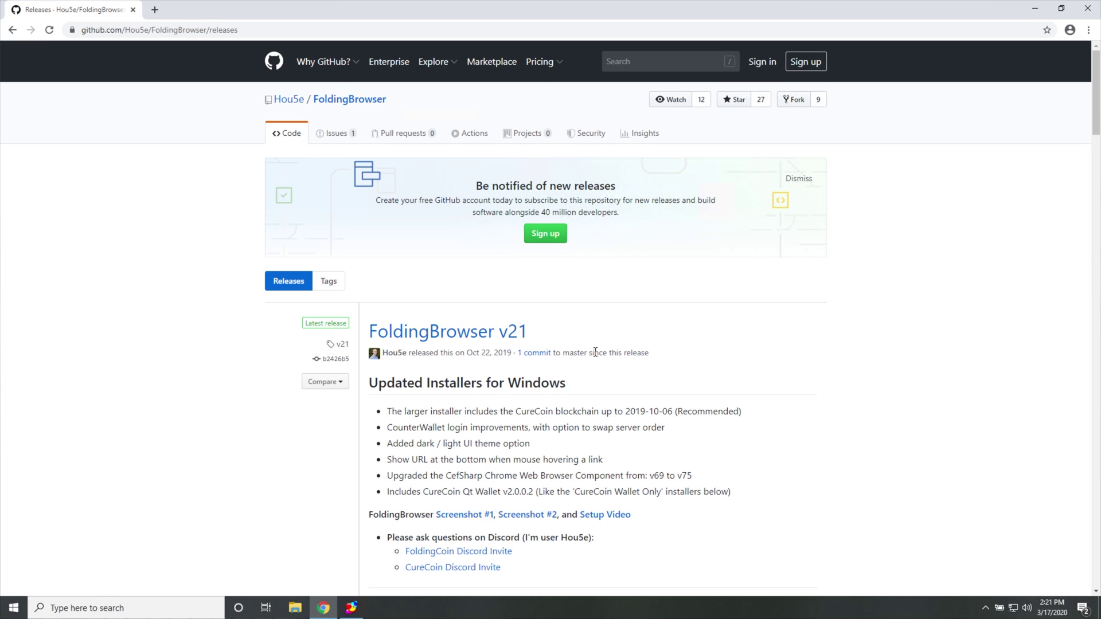
scroll(595, 352, "down", 4)
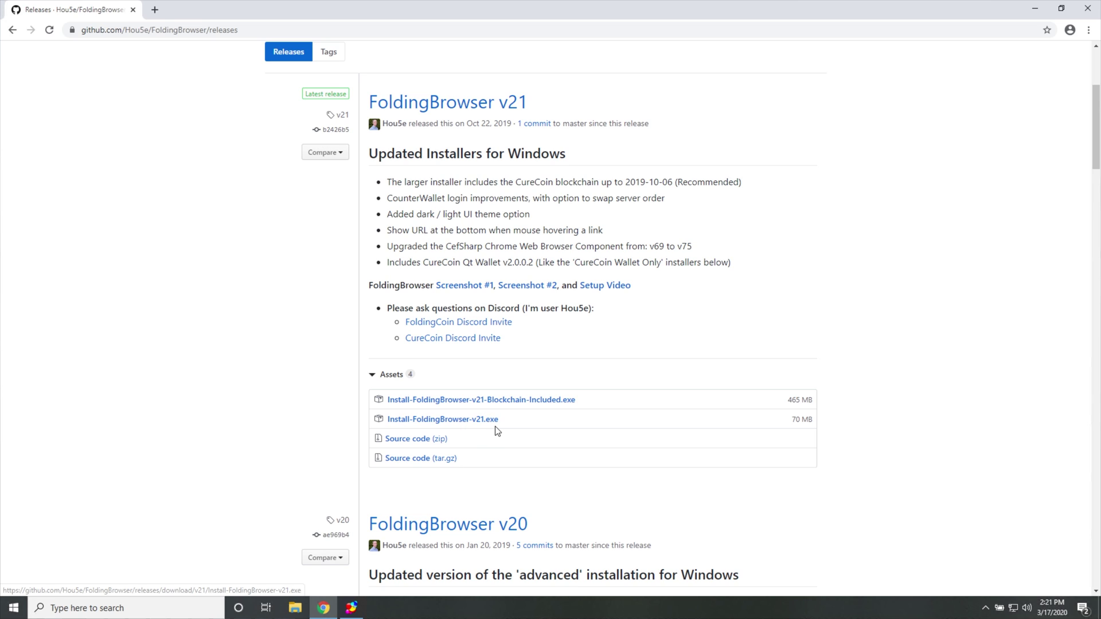
left_click_drag(507, 418, 387, 419)
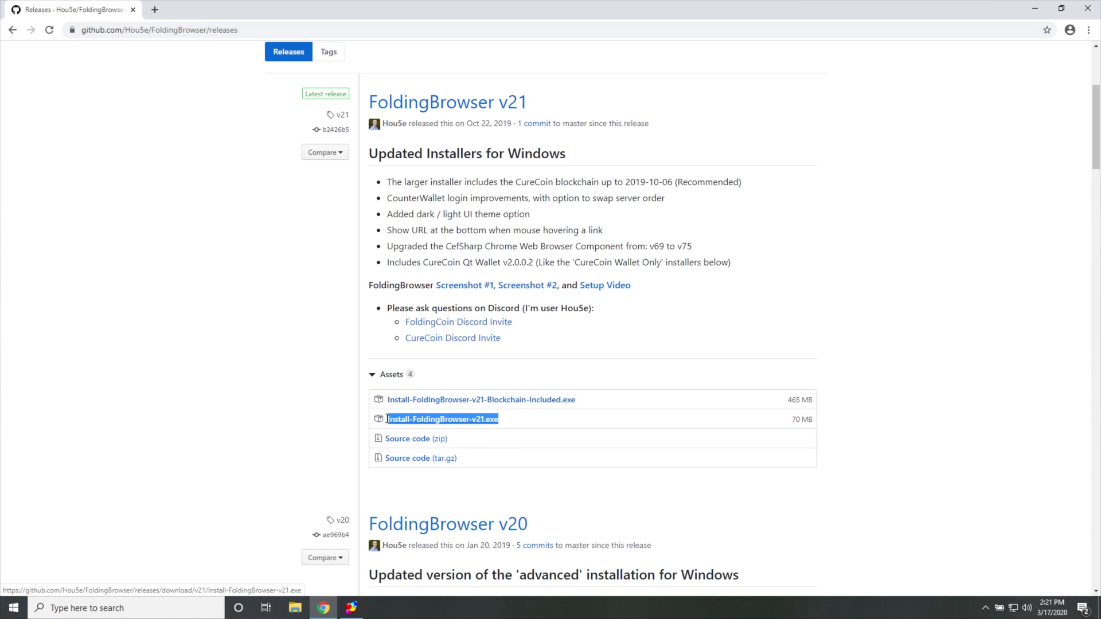
left_click(546, 418)
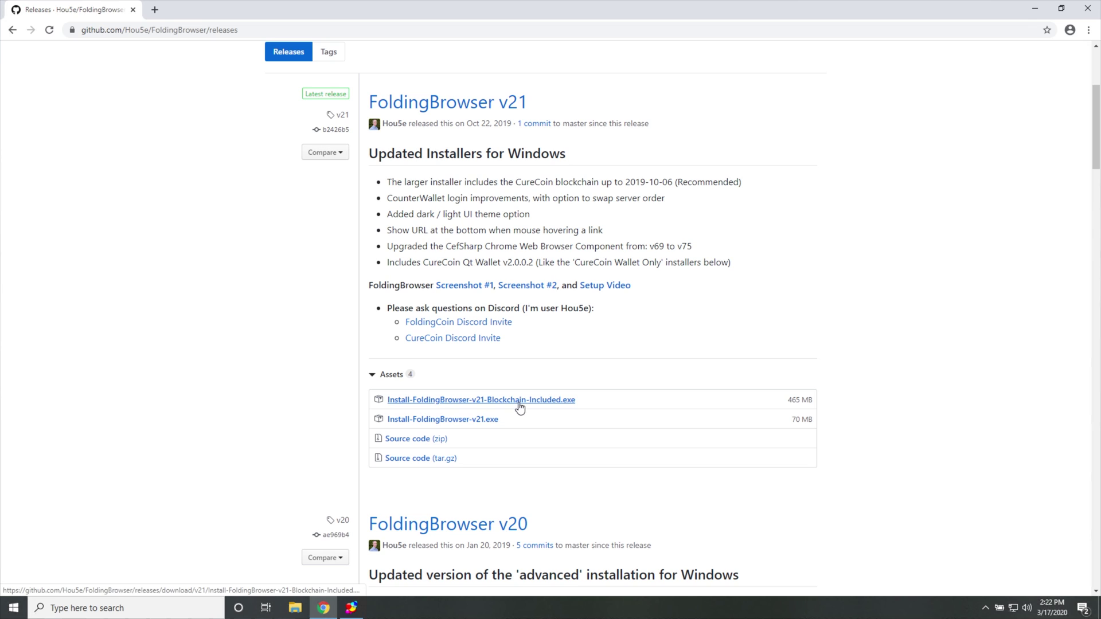
left_click_drag(466, 123, 499, 125)
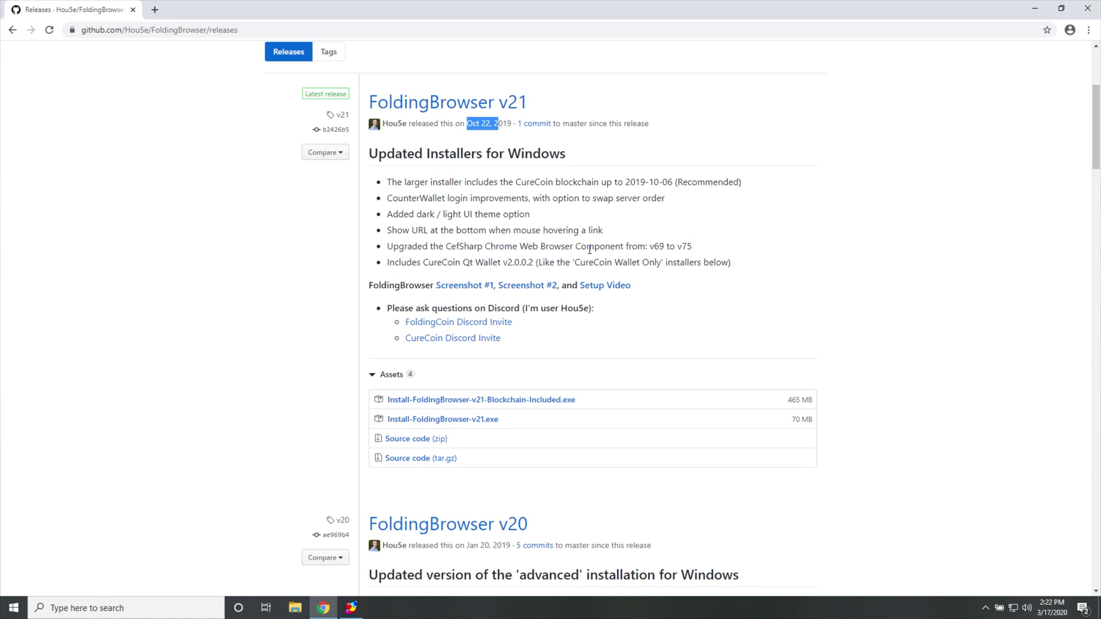
left_click(549, 357)
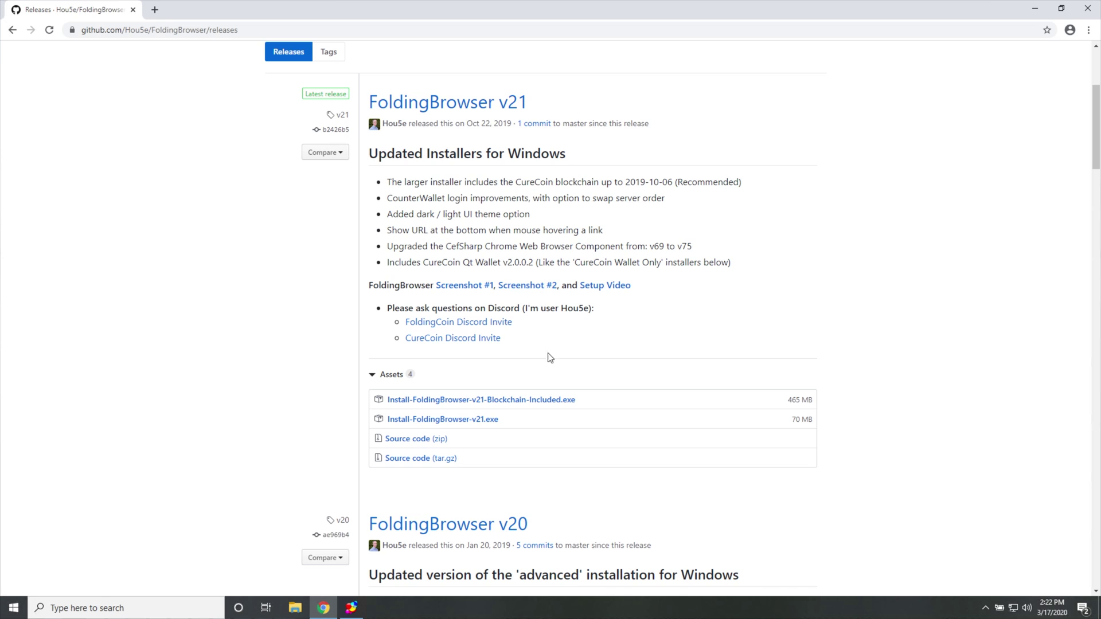
left_click(520, 401)
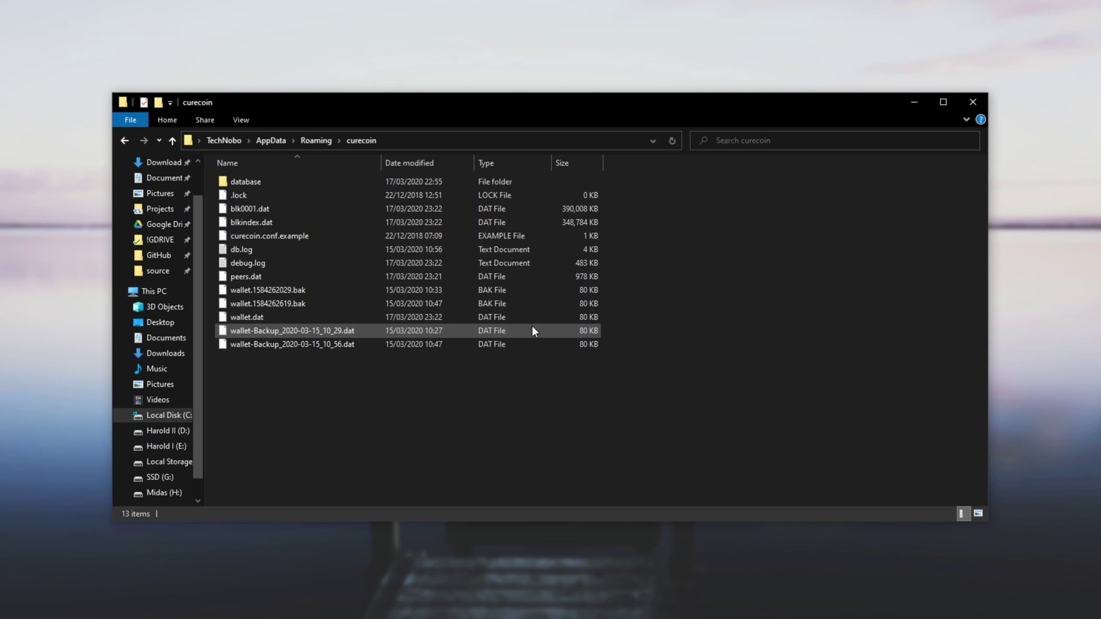
Highlight the five wallet files and the blk0001.dat and blkindex.dat blockchain files in the curecoin folder.
left_click_drag(611, 386, 505, 290)
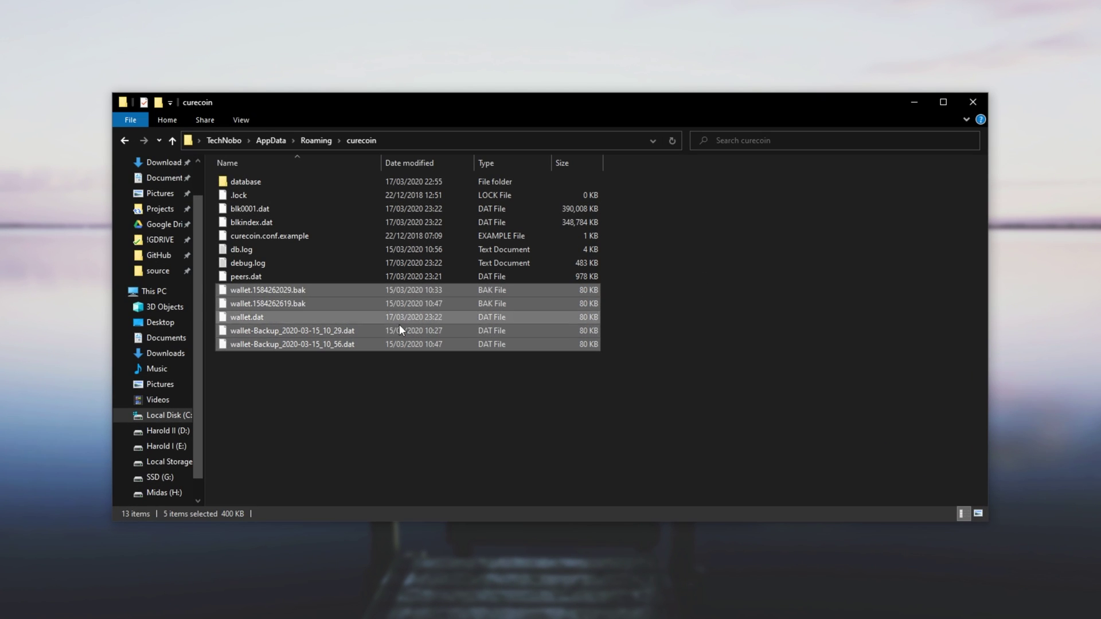
left_click_drag(608, 226, 577, 212)
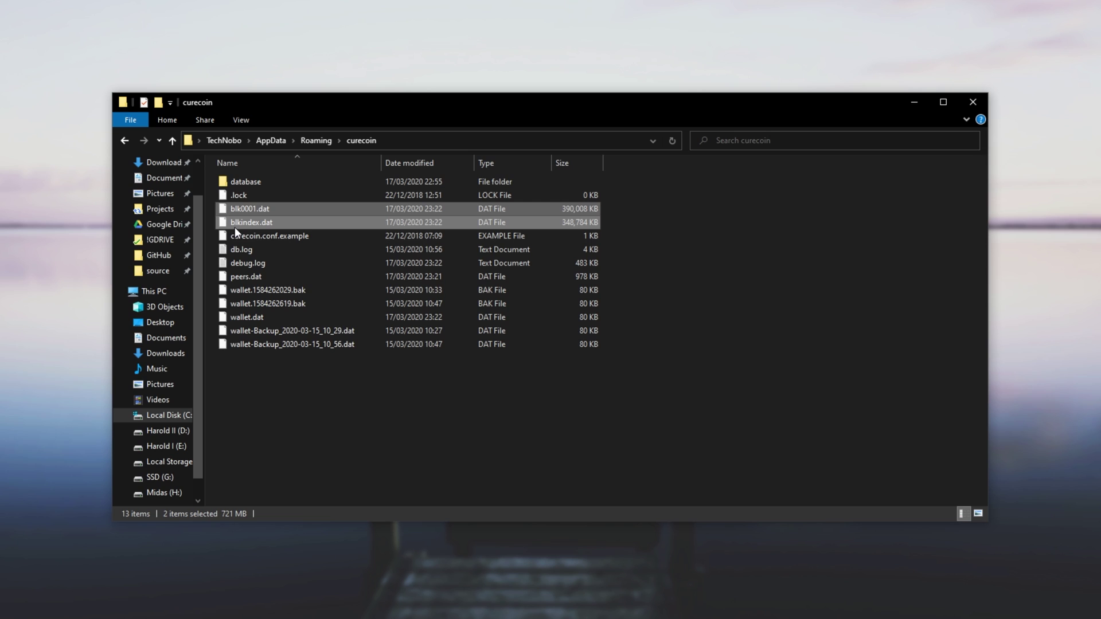
left_click_drag(615, 210, 559, 225)
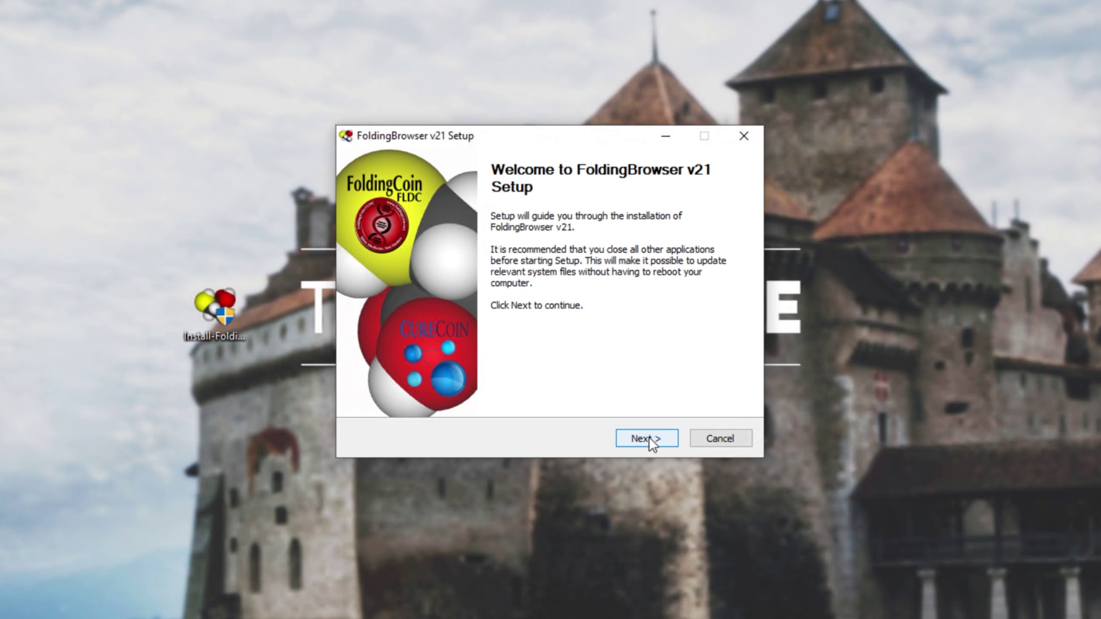
Accept the FoldingBrowser v21 license and keep the CureCoin Qt Wallet component selected.
left_click(649, 438)
left_click_drag(727, 255, 661, 415)
left_click(659, 438)
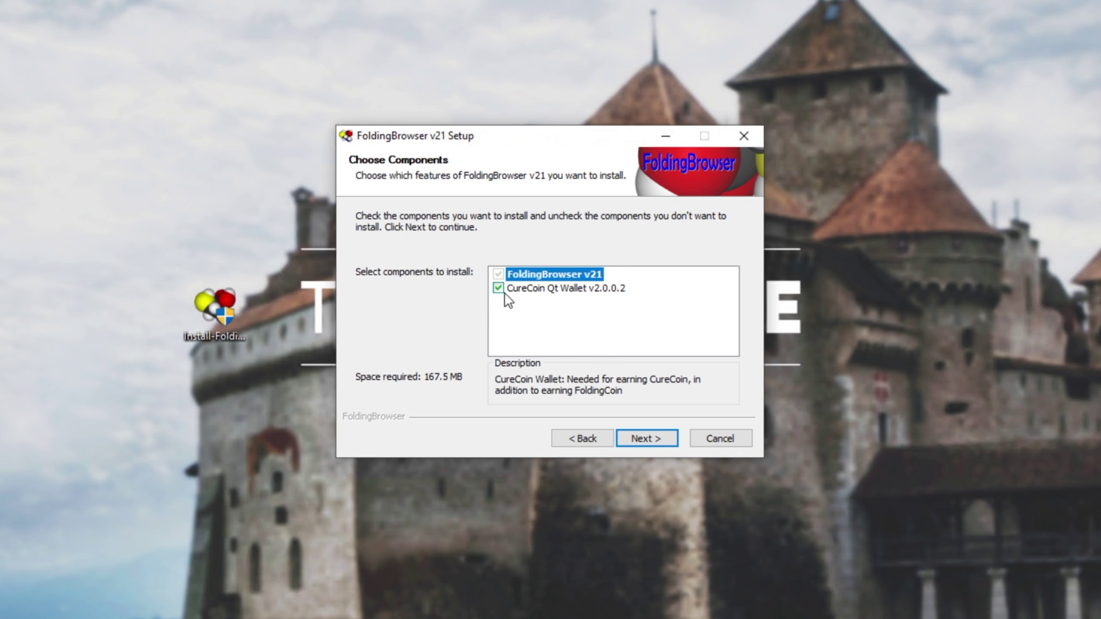
left_click(524, 288)
left_click(519, 290)
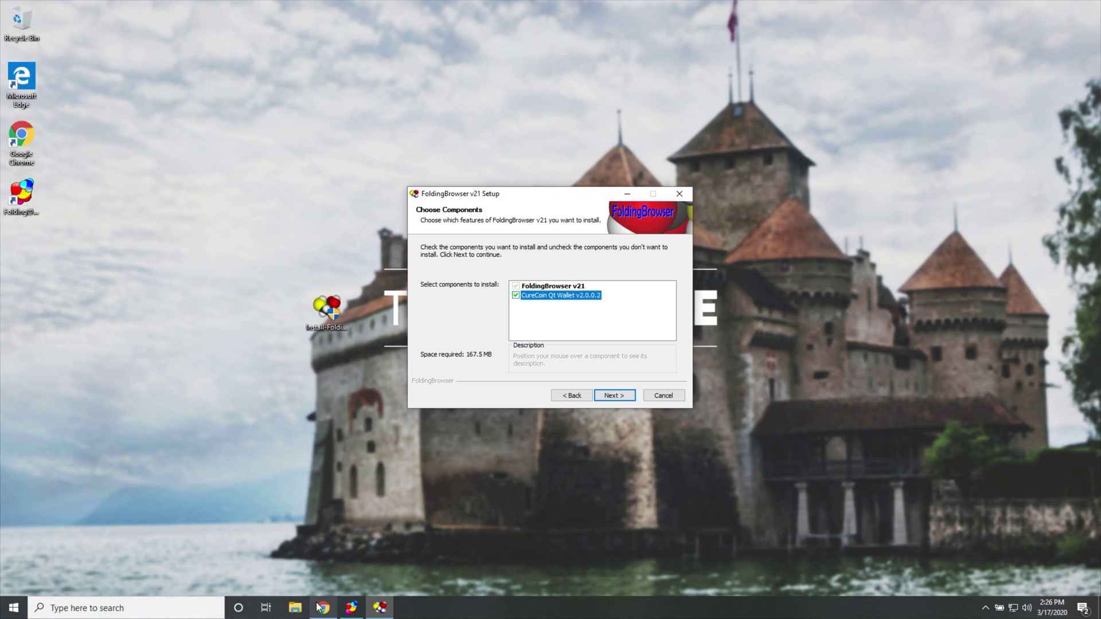
Compare the two installer file names on the releases page, then install into the default folder.
left_click(318, 606)
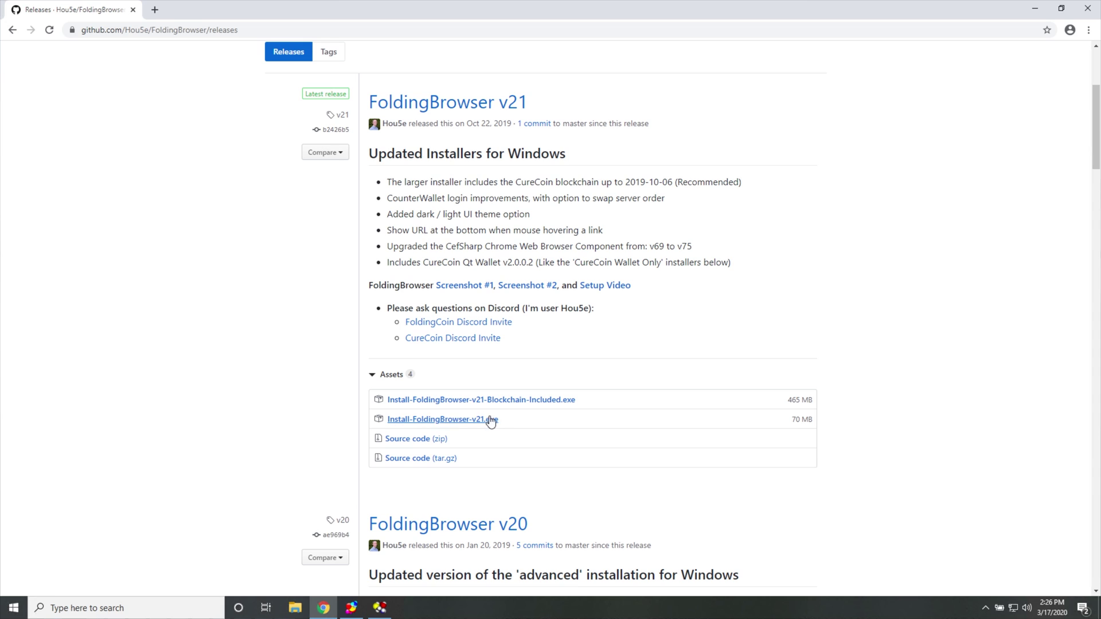
left_click_drag(509, 423, 413, 416)
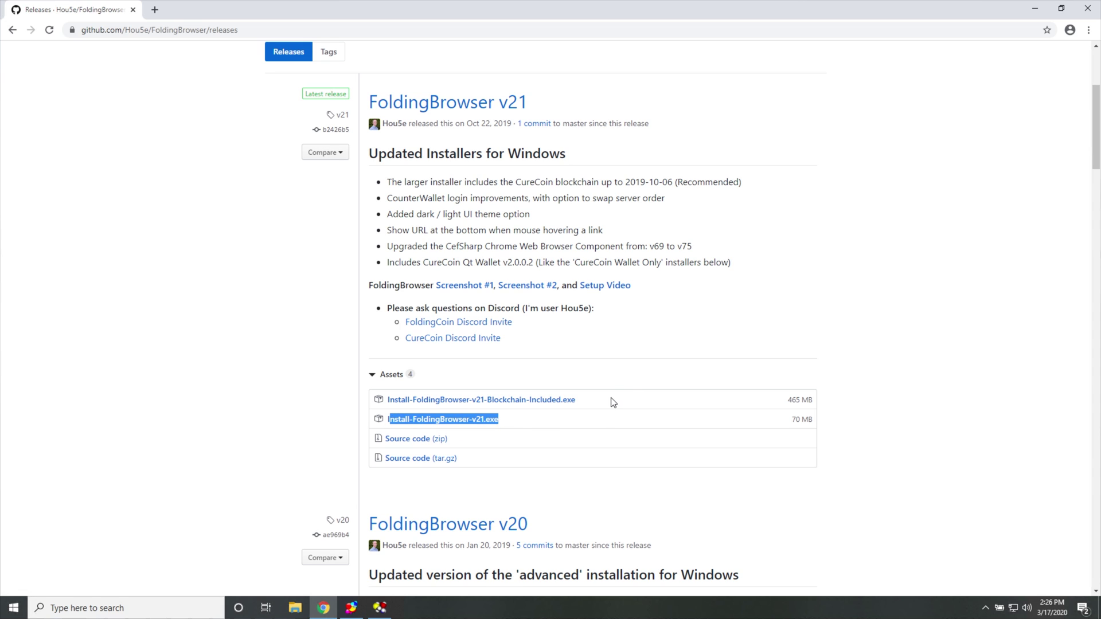
left_click_drag(612, 400, 494, 404)
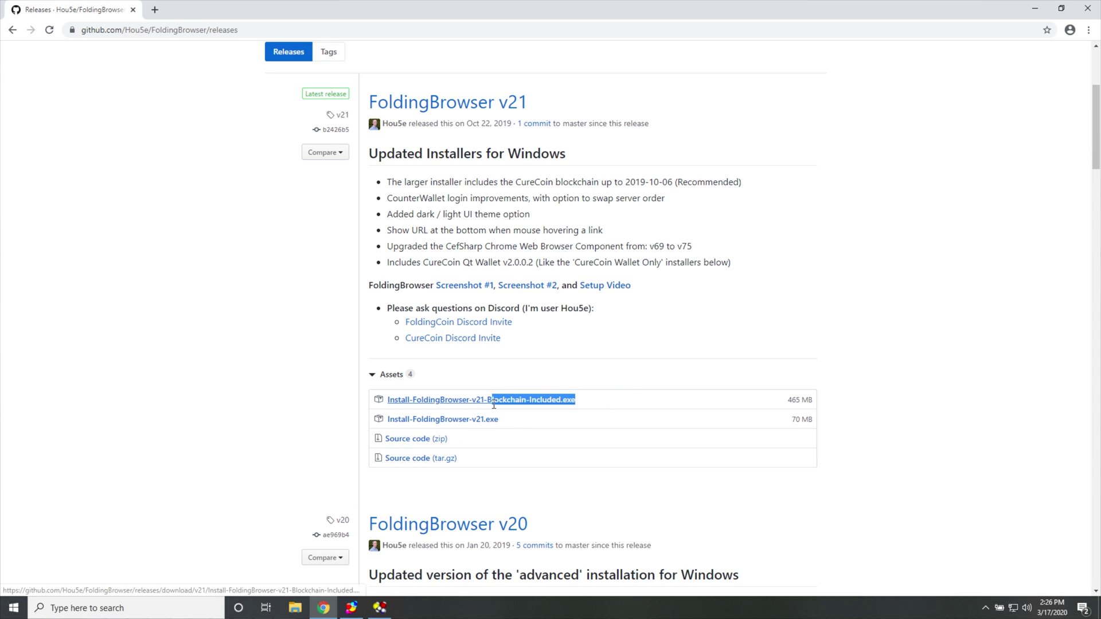
left_click(1035, 8)
left_click(656, 434)
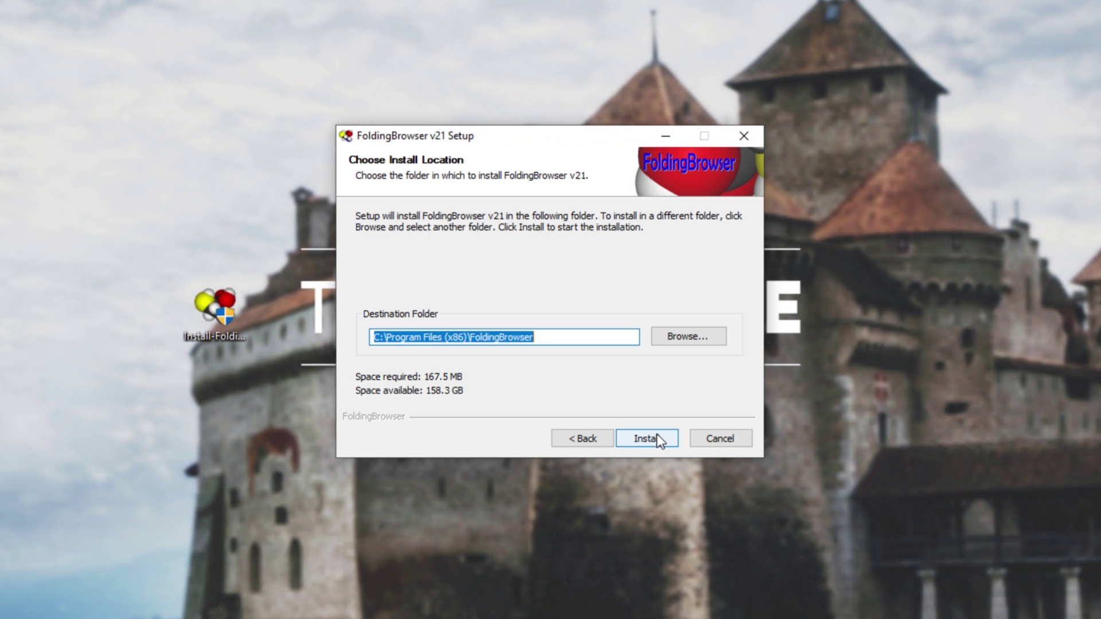
left_click(656, 434)
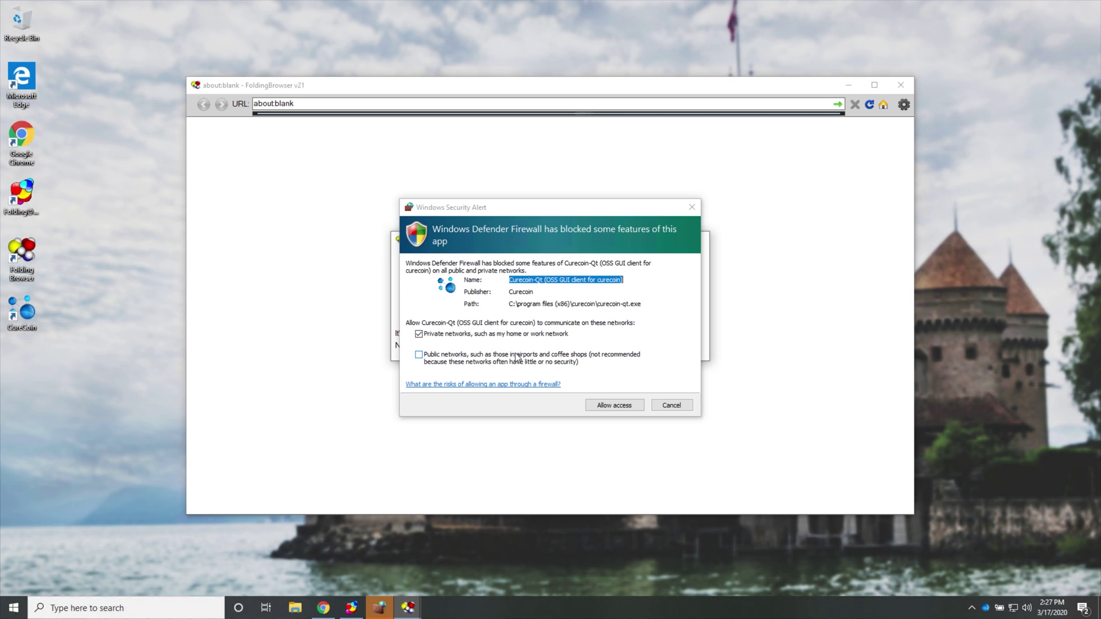
Allow Curecoin-Qt through the firewall on private and public networks and move its wallet window aside.
left_click(517, 358)
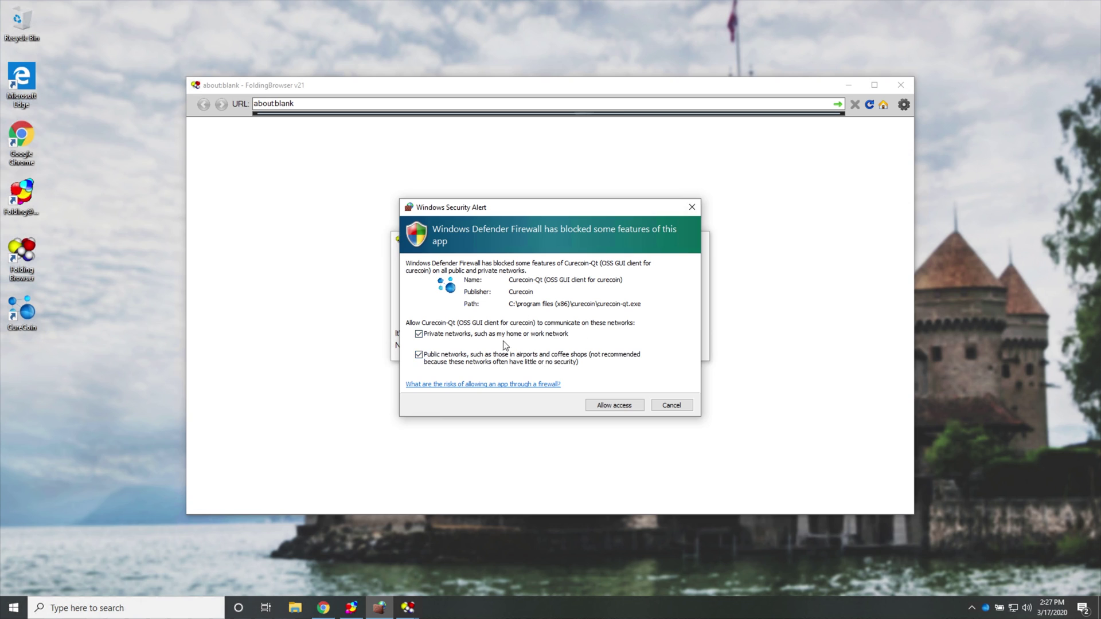
left_click(617, 408)
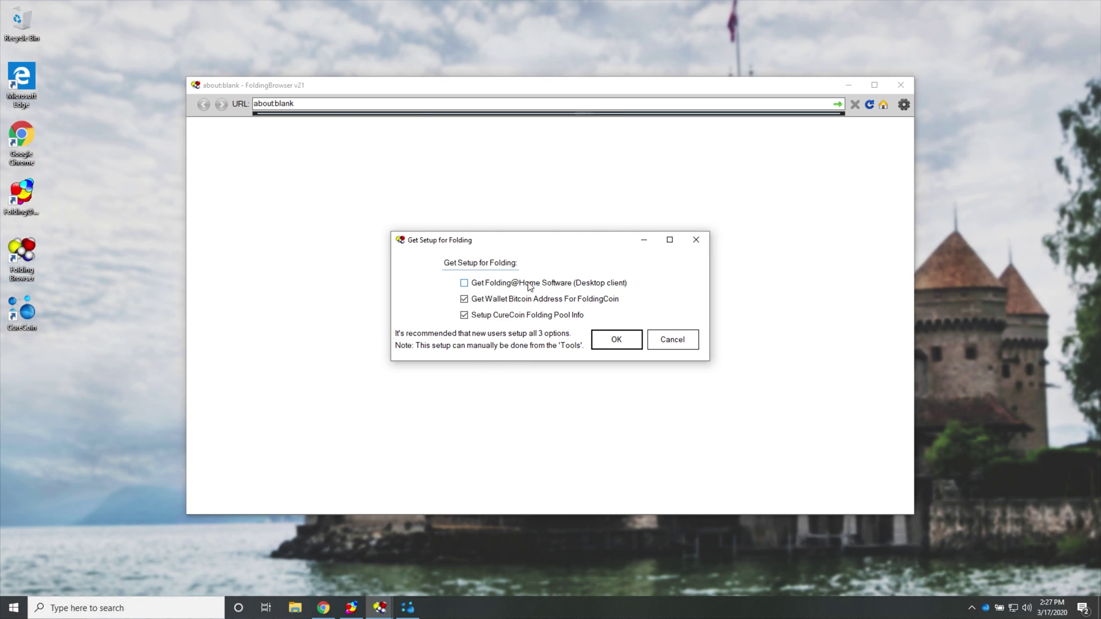
left_click(407, 609)
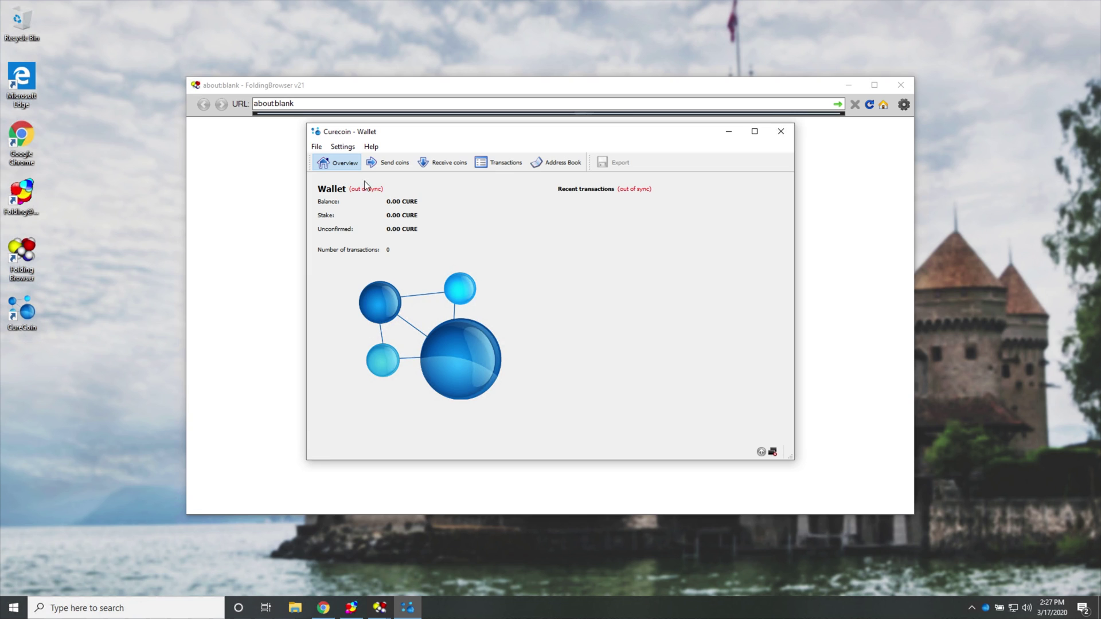
left_click_drag(436, 134, 211, 240)
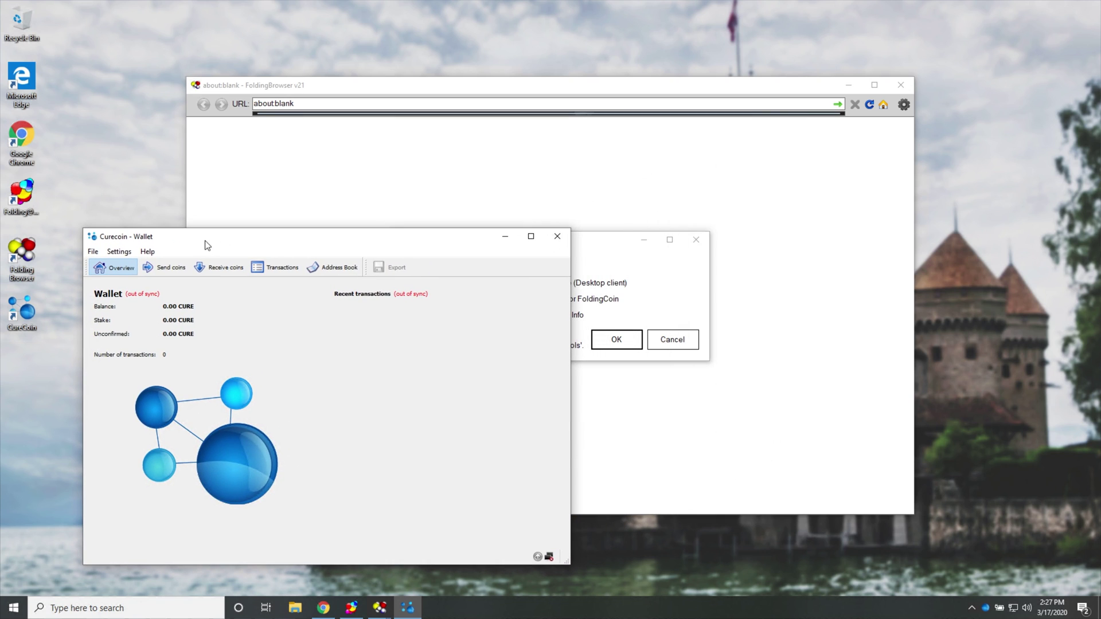
left_click_drag(207, 245, 130, 274)
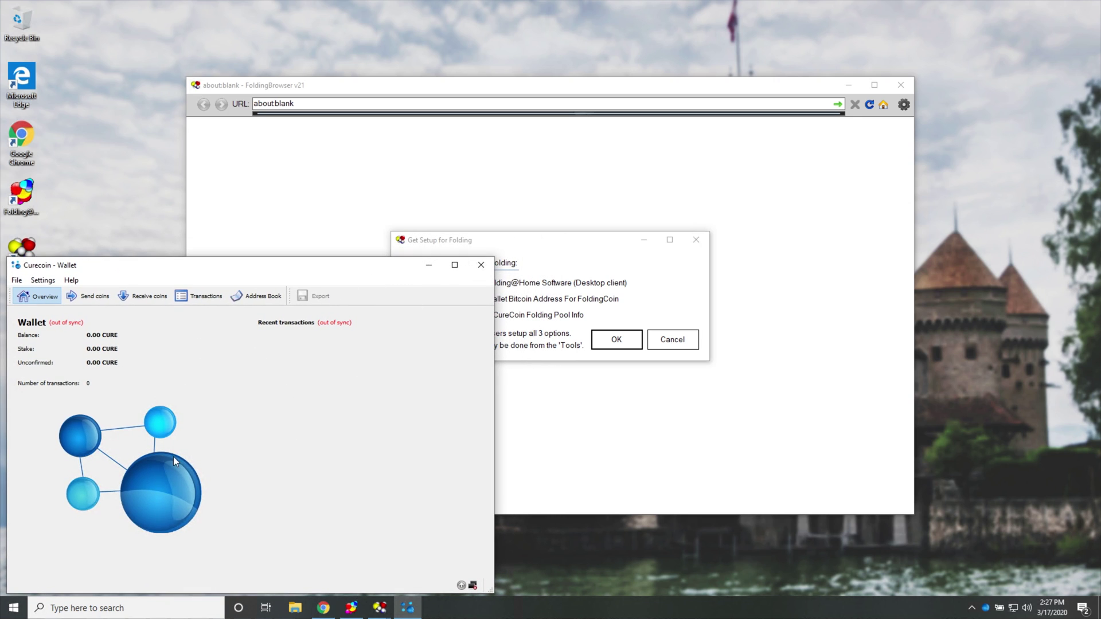
Hide the Folding@home control window and leave the Folding@Home download unchecked in Get Setup.
left_click(580, 247)
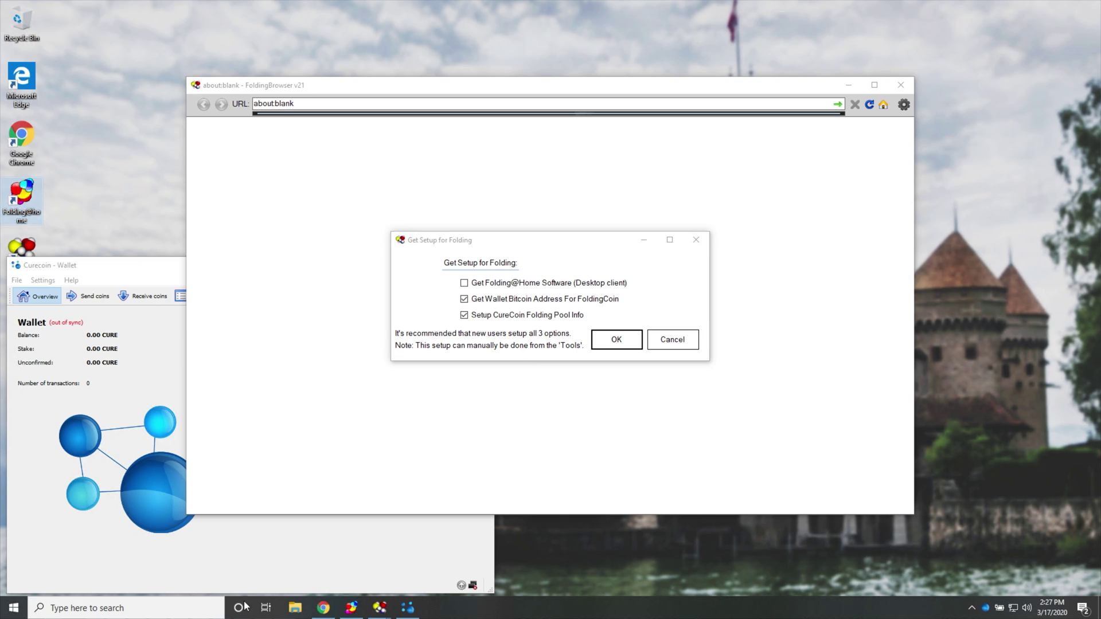
left_click(351, 607)
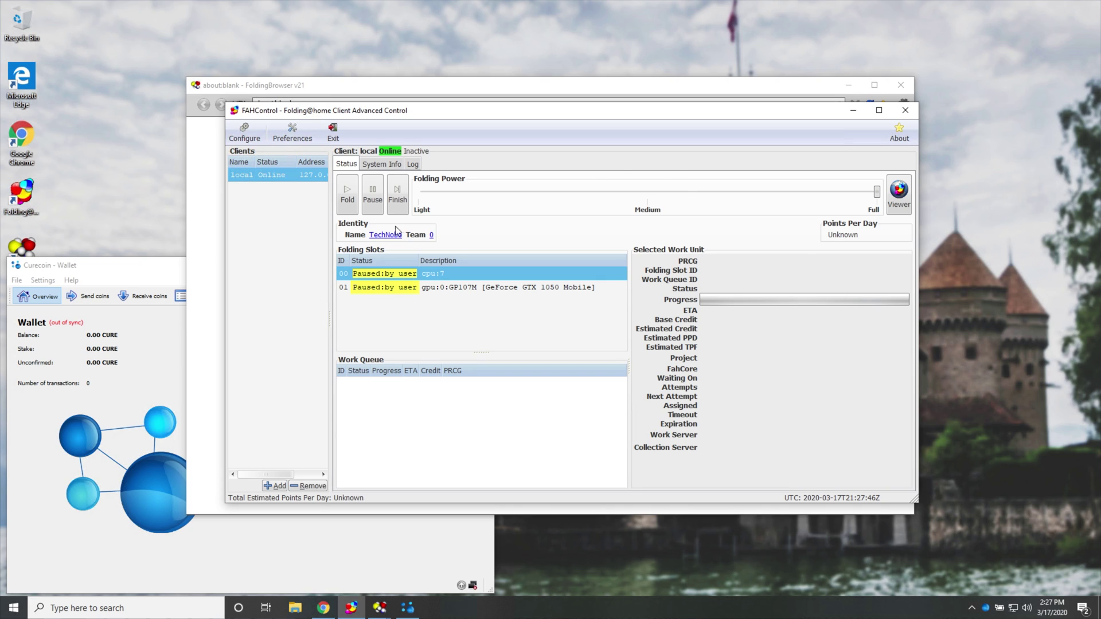
left_click(853, 111)
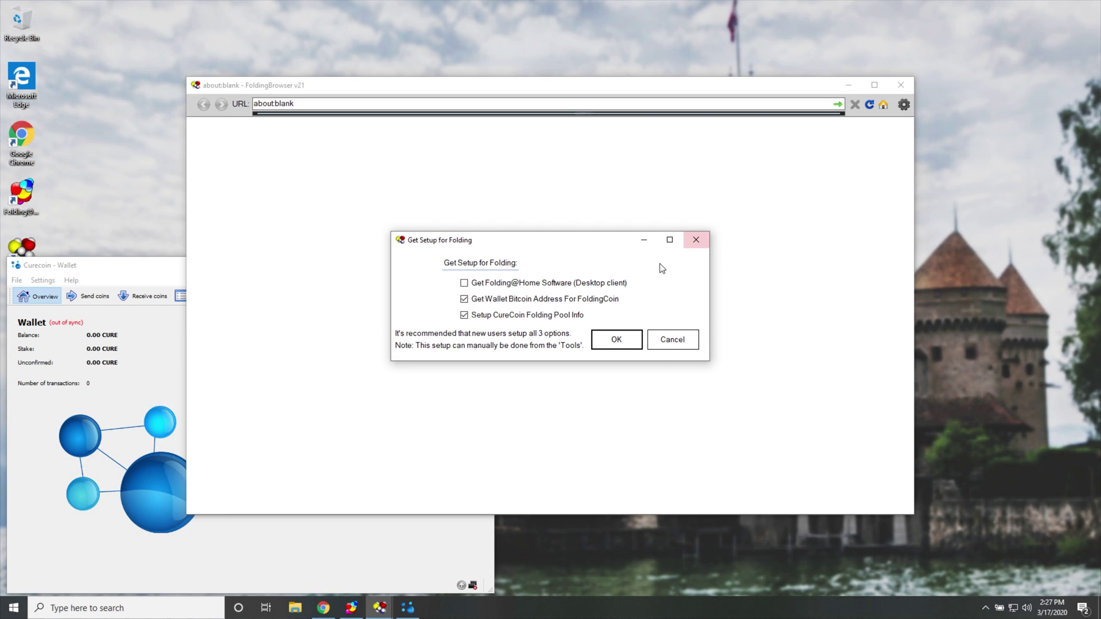
left_click(502, 286)
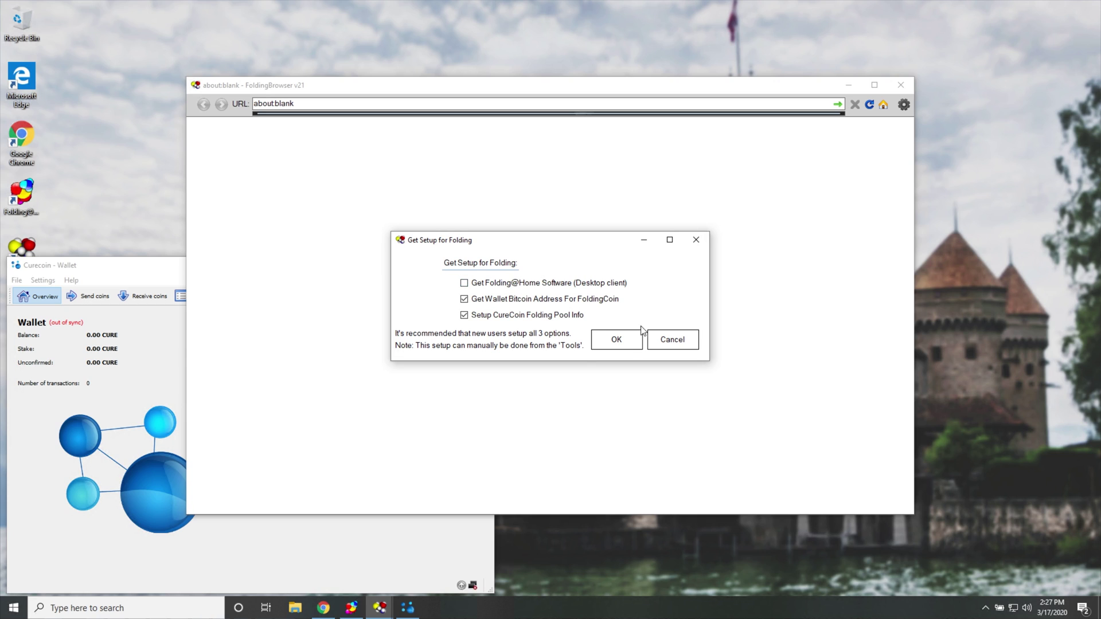
left_click(605, 289)
Confirm Get Setup for Folding and move the 'Getting wallet address' popup aside.
left_click(602, 342)
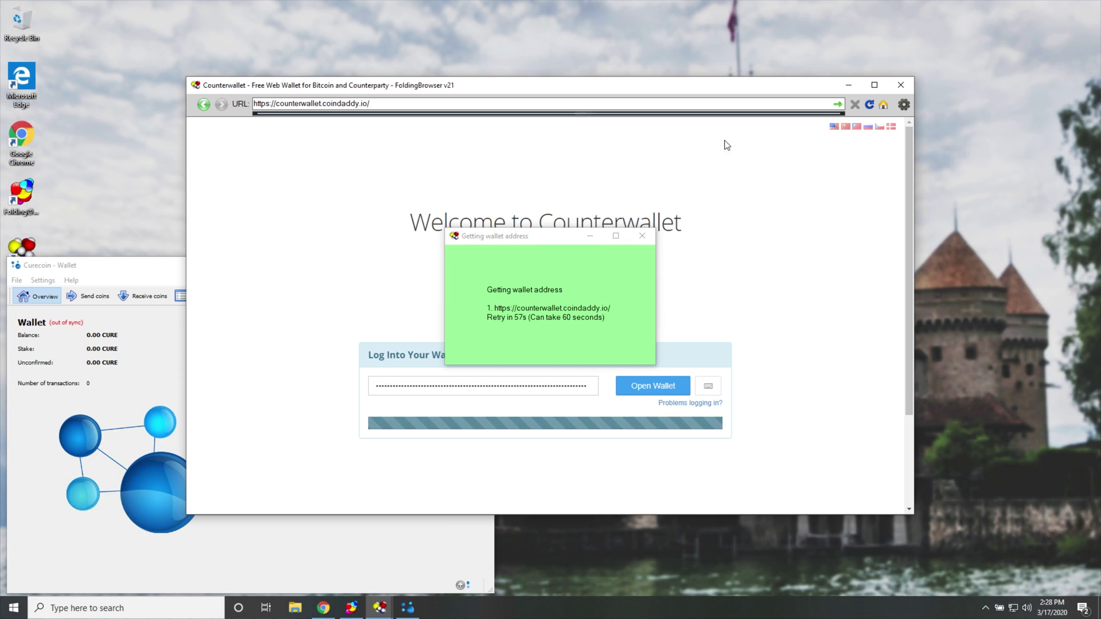
left_click_drag(493, 240, 910, 230)
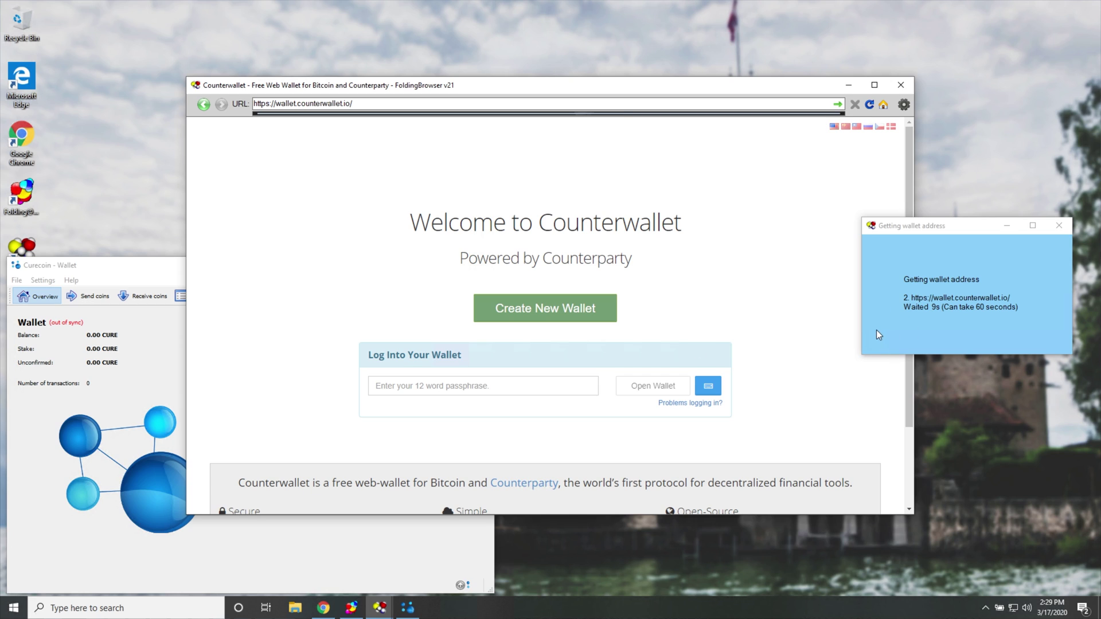
left_click_drag(962, 227, 946, 234)
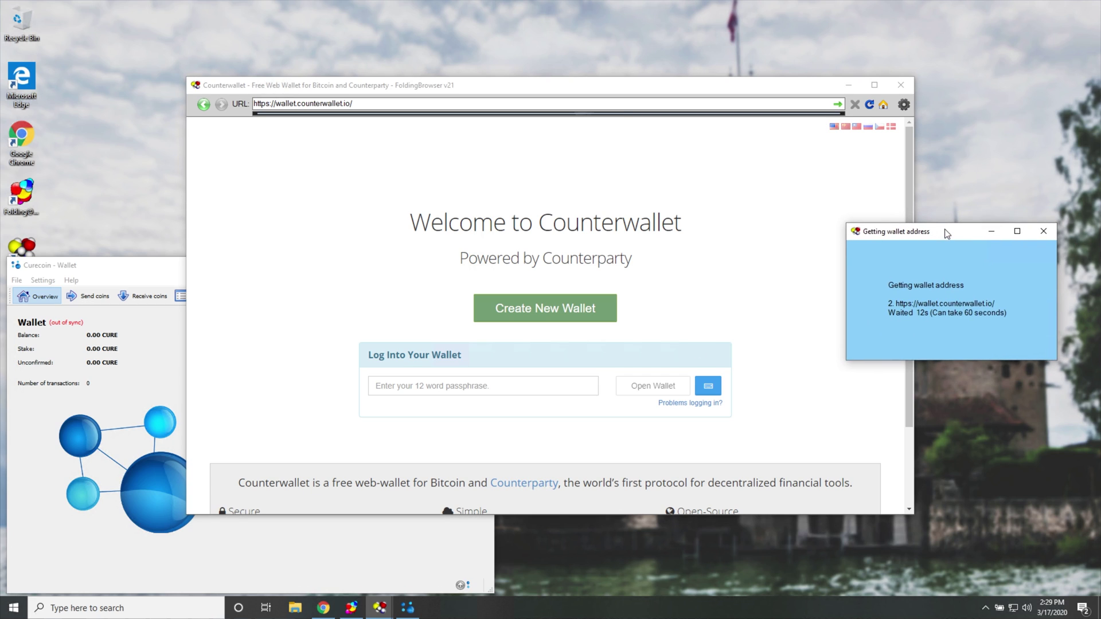
Dismiss the wallet-address popup, then rerun and confirm the '2. Get Wallet' setup step.
left_click(1044, 231)
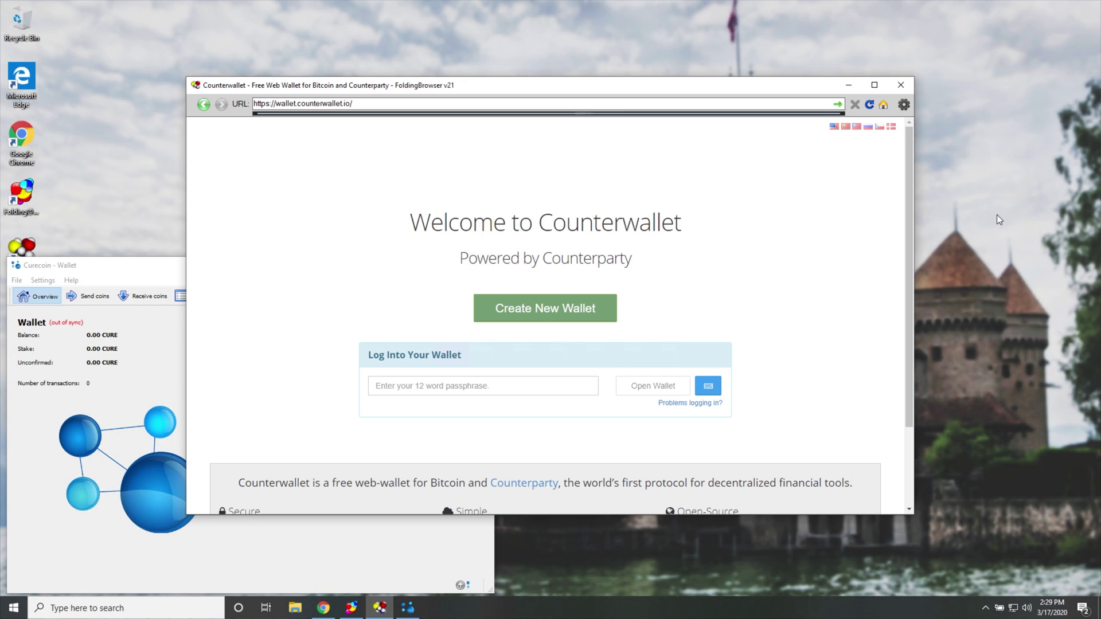
left_click(903, 105)
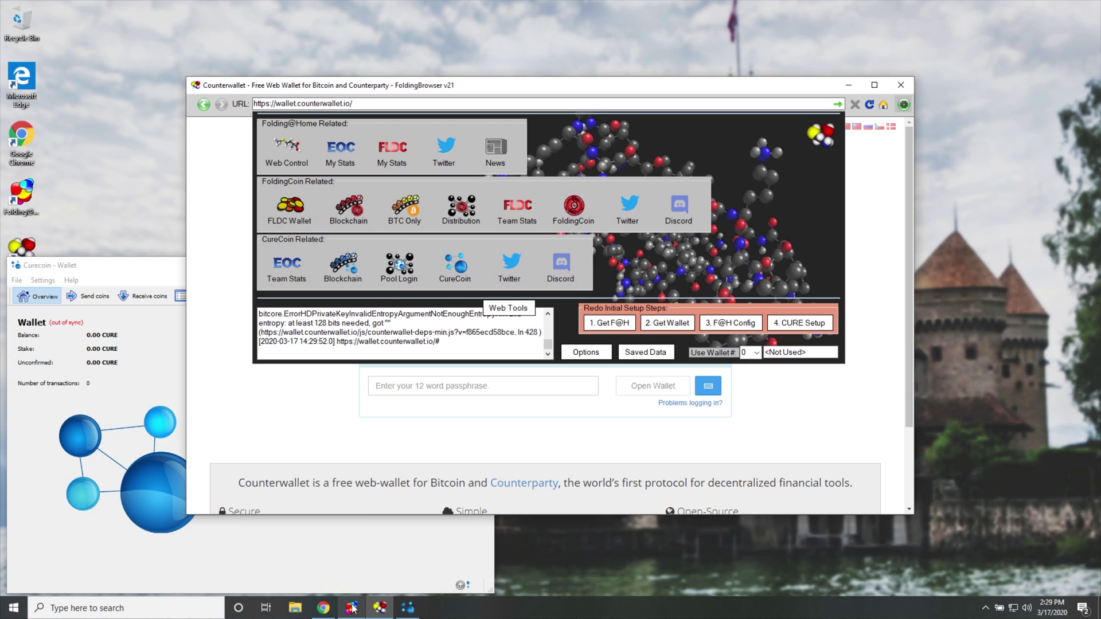
left_click(351, 608)
left_click(853, 110)
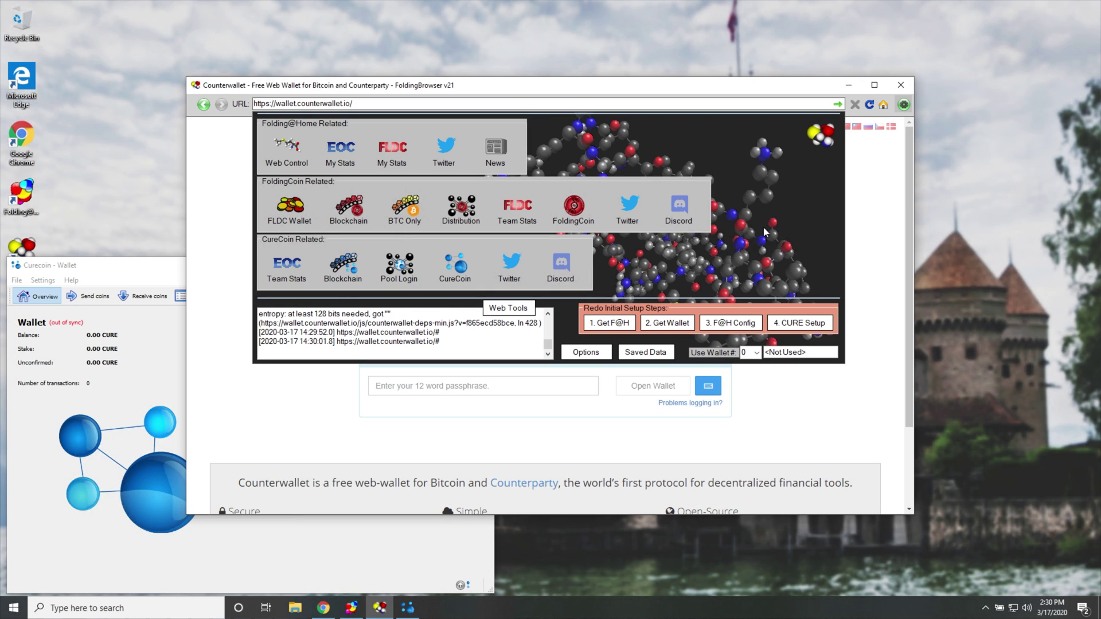
left_click(679, 325)
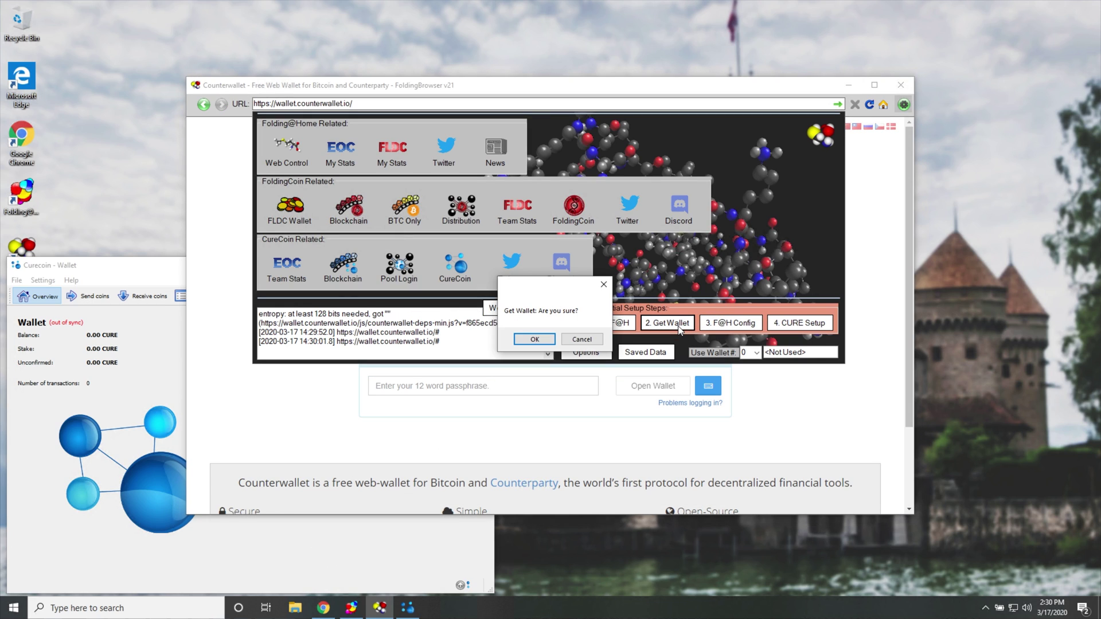
left_click(523, 340)
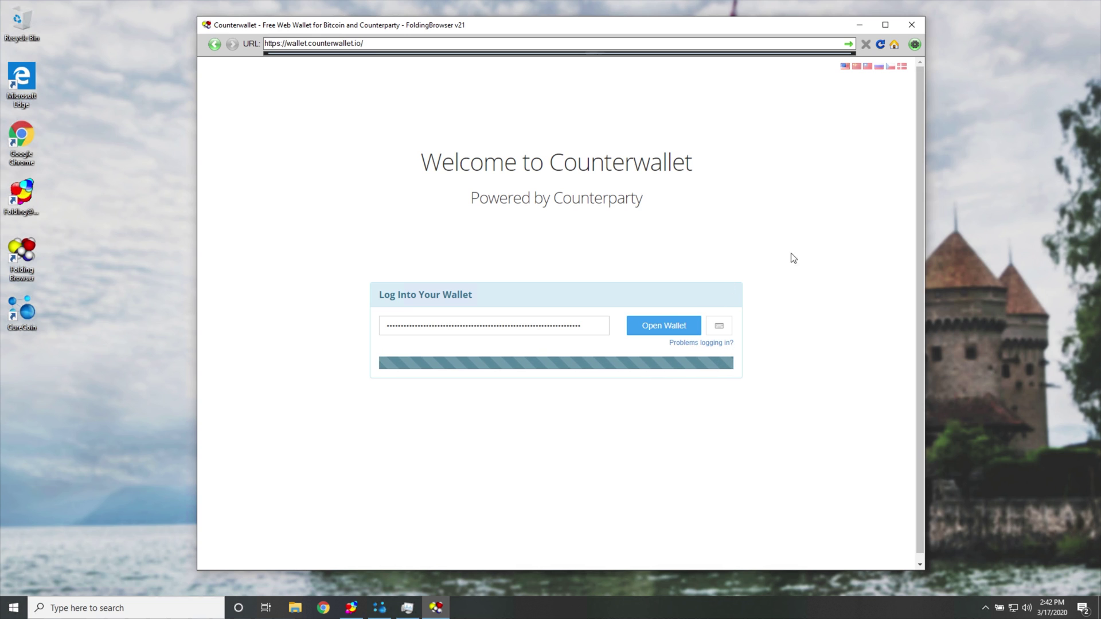
In F@H Config, paste the Counterparty Bitcoin address, keep team CureCoin (224497), and start on Email.
left_click(914, 45)
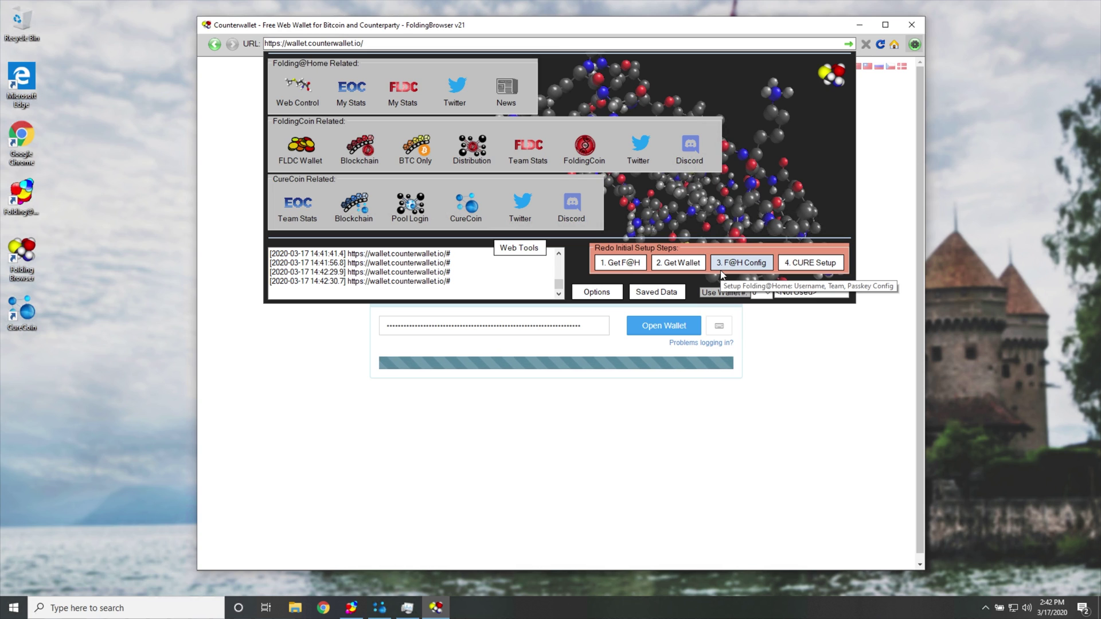
left_click(721, 270)
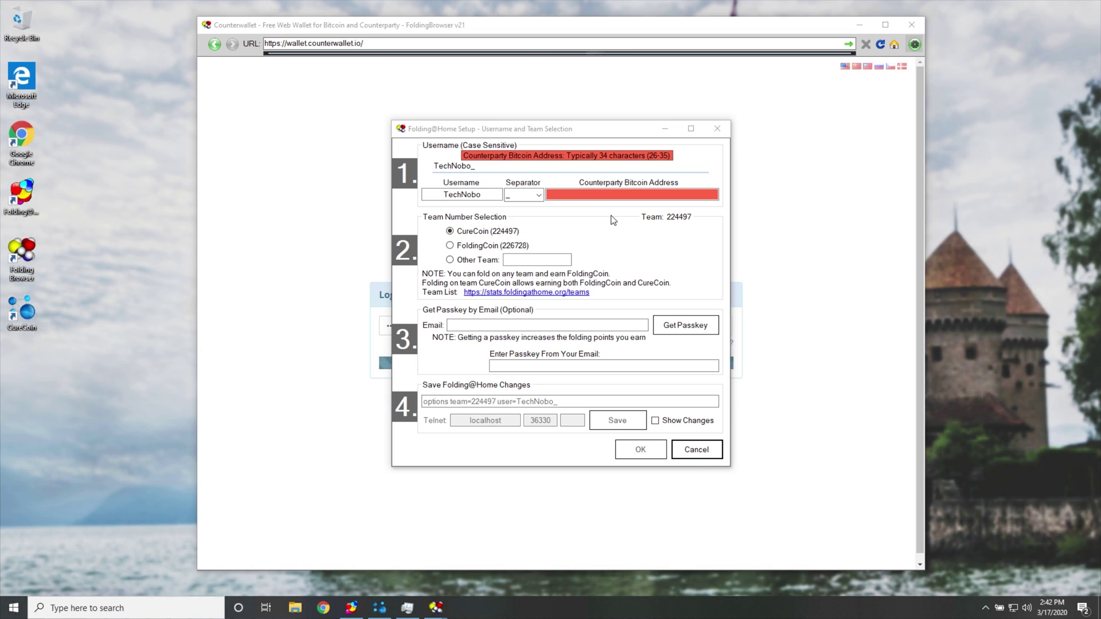
left_click(572, 193)
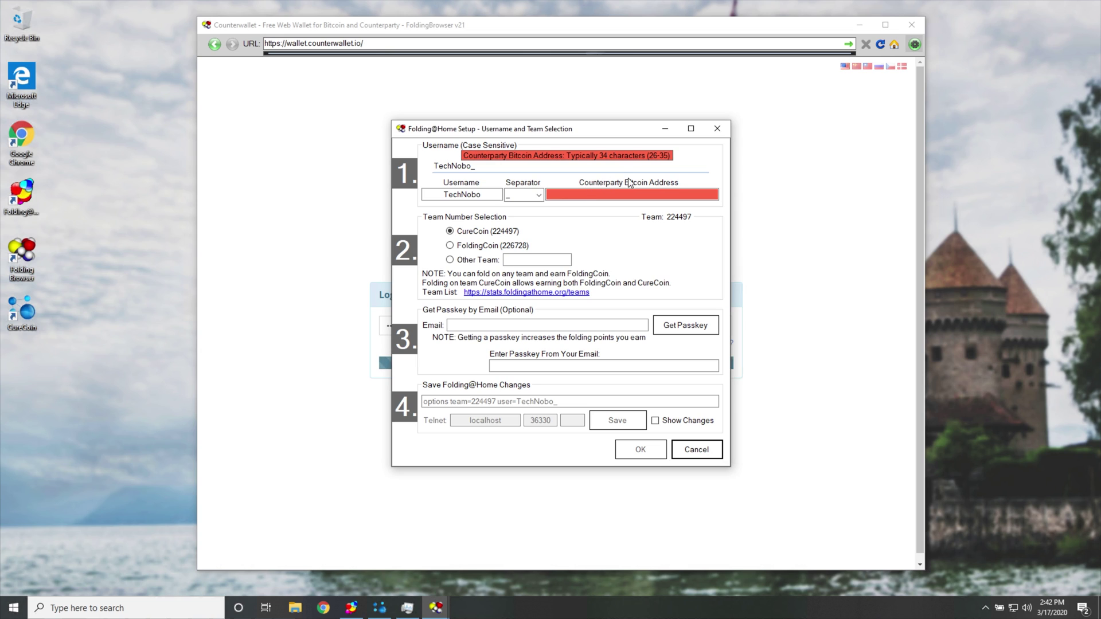
left_click(622, 195)
type("1HNYpwSv2L6mfLBUTeURdDyMm56x5Z7UqW")
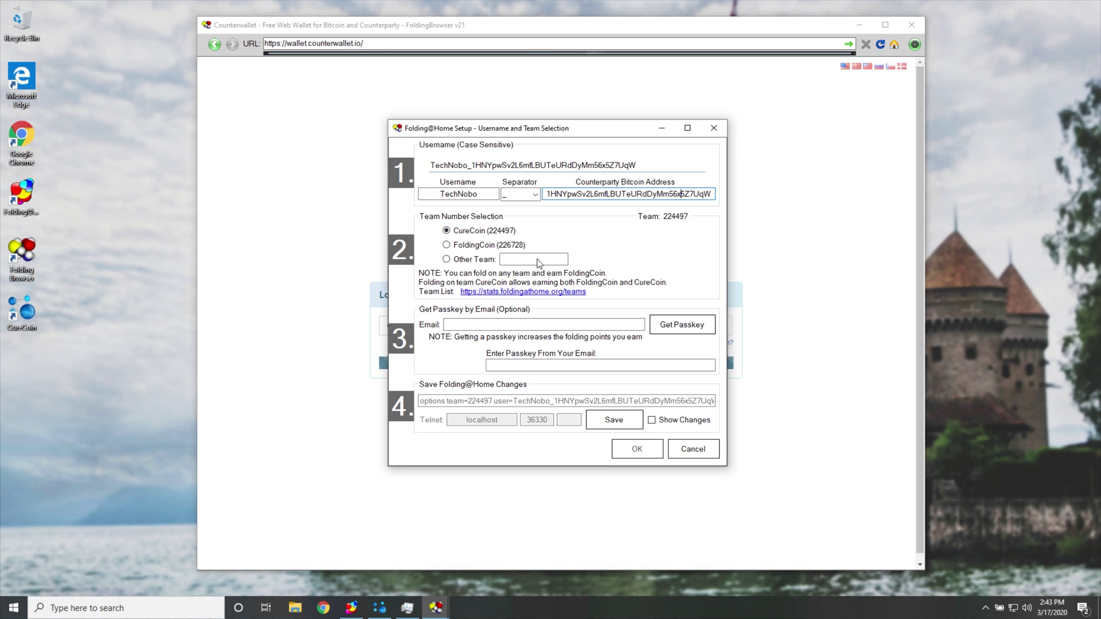
left_click(491, 246)
left_click(487, 234)
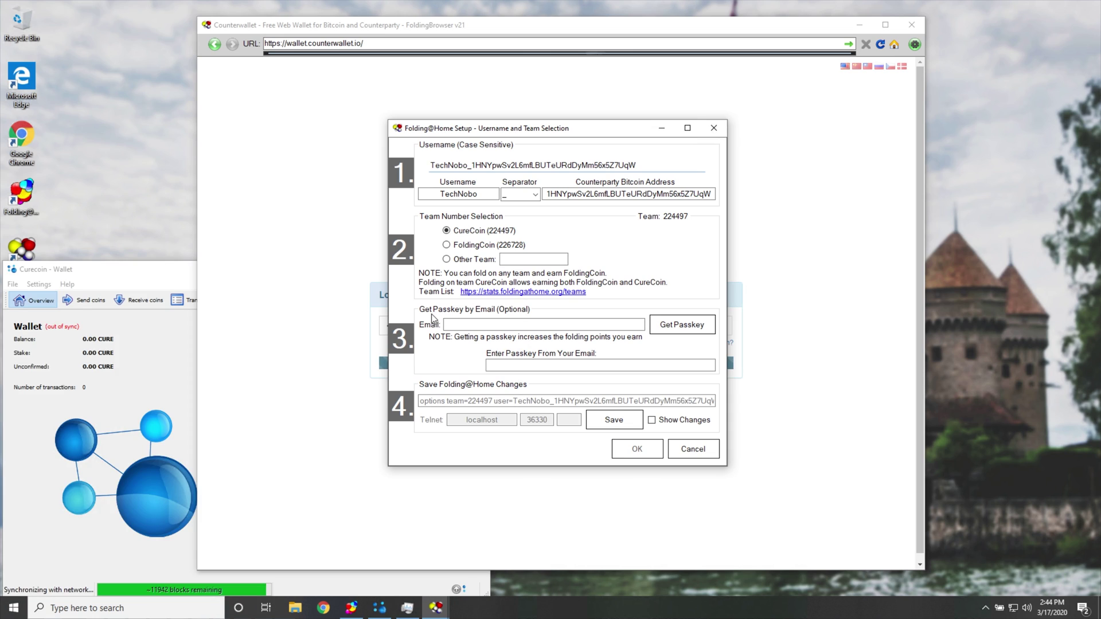
left_click(535, 322)
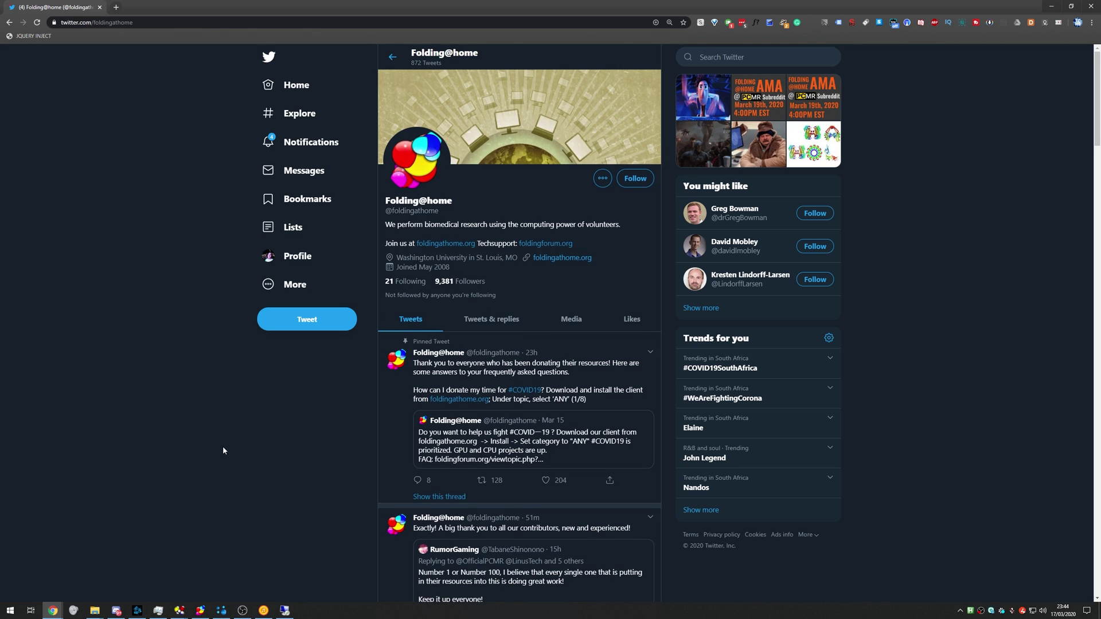
Scroll the Folding@home timeline to open the 'Where is my passkey?' tweet, zooming in to read.
scroll(222, 447, "down", 10)
scroll(290, 427, "down", 10)
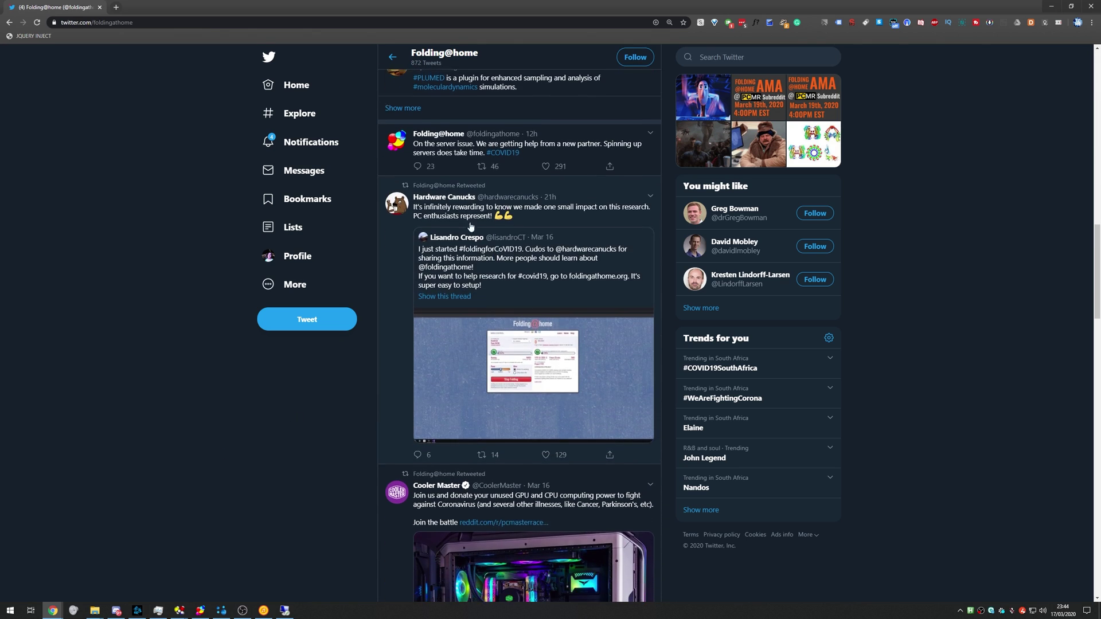
scroll(422, 471, "down", 8)
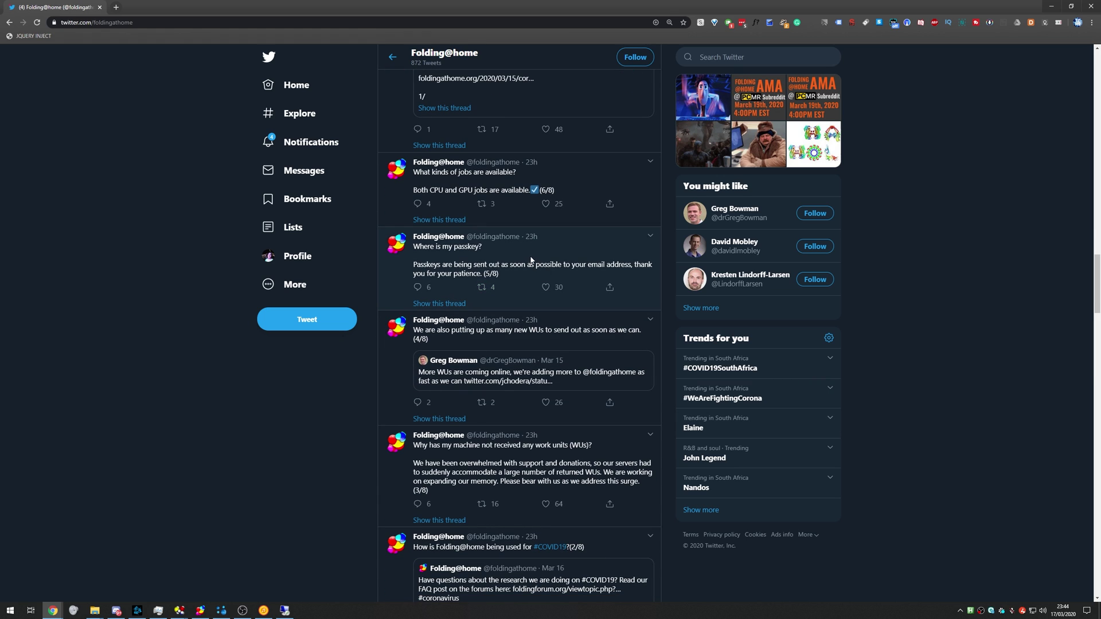
left_click(530, 260)
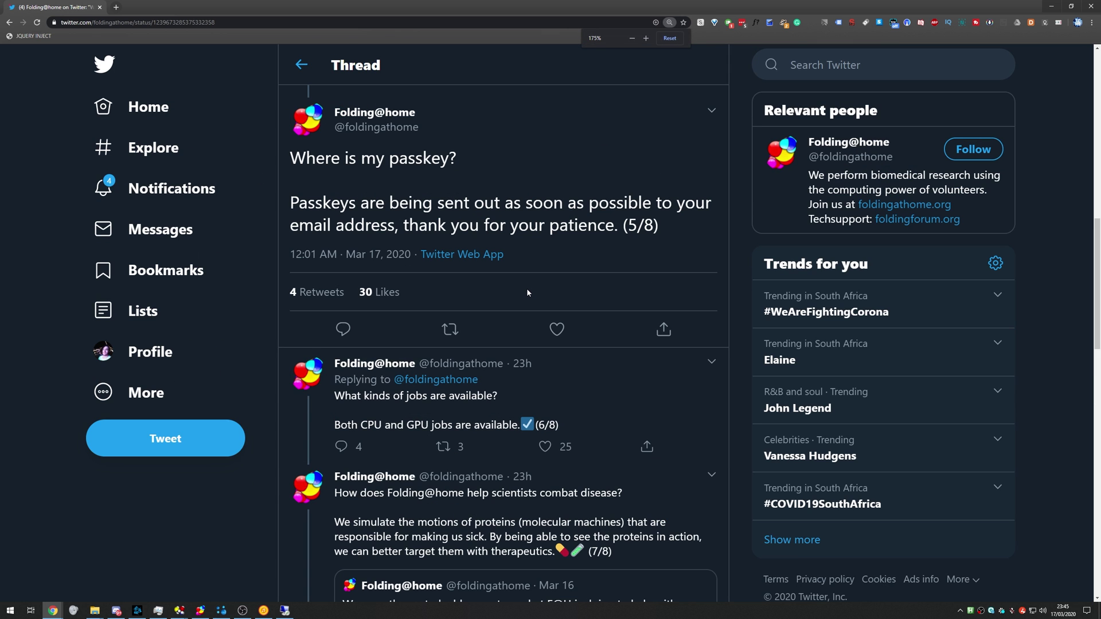
key("ctrl+plus")
key("ctrl+plus")
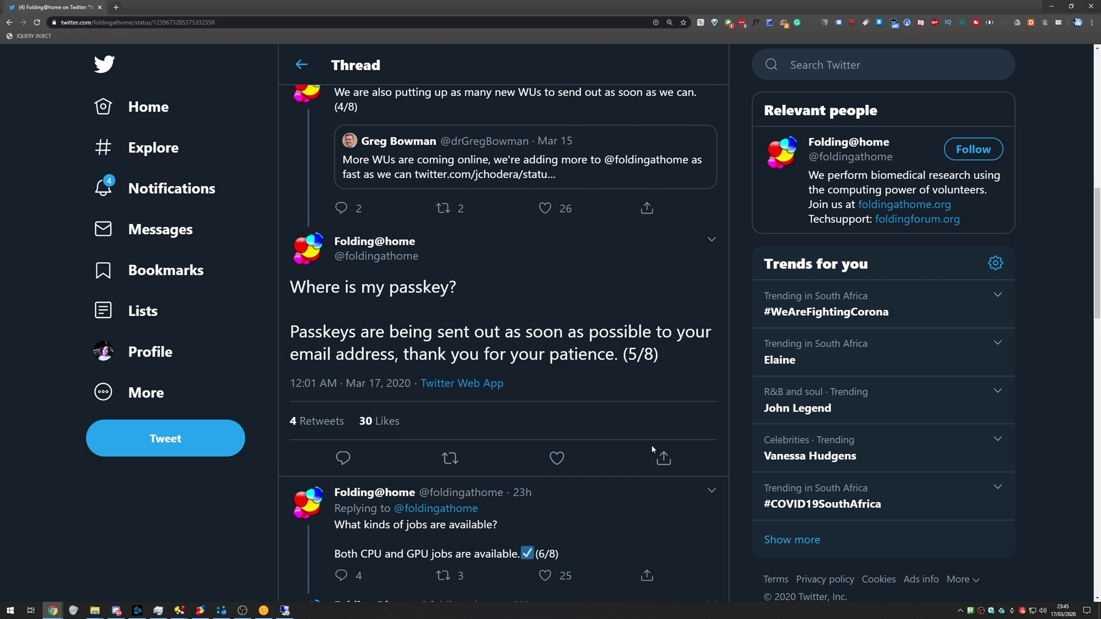
key("ctrl+0")
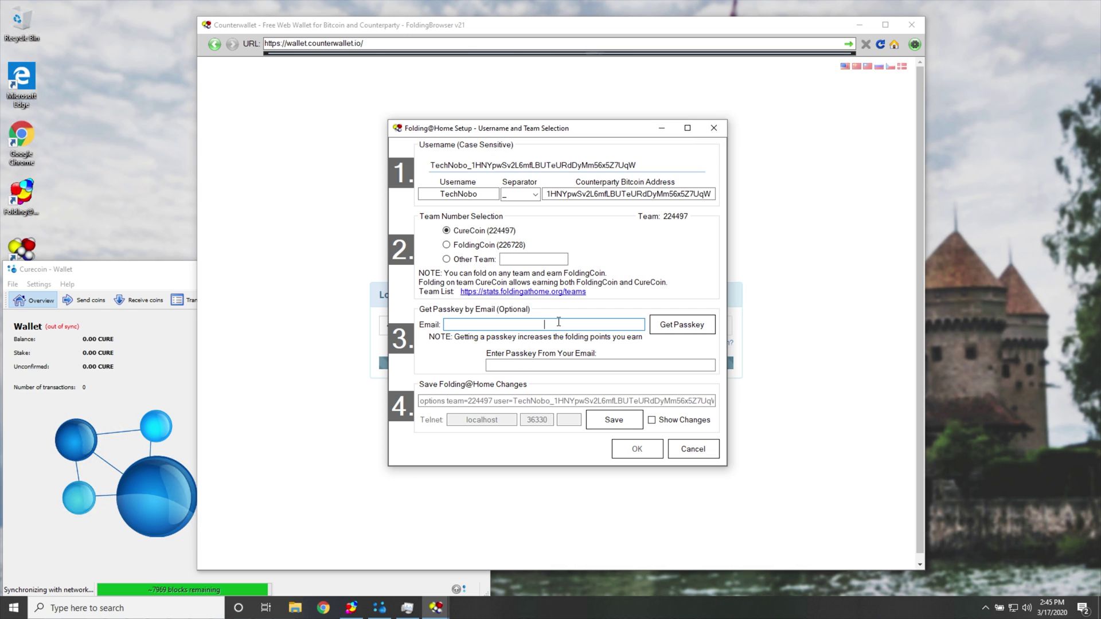
Paste the email address, click Get Passkey, and dismiss the 'Check your email' message.
key("ctrl+v")
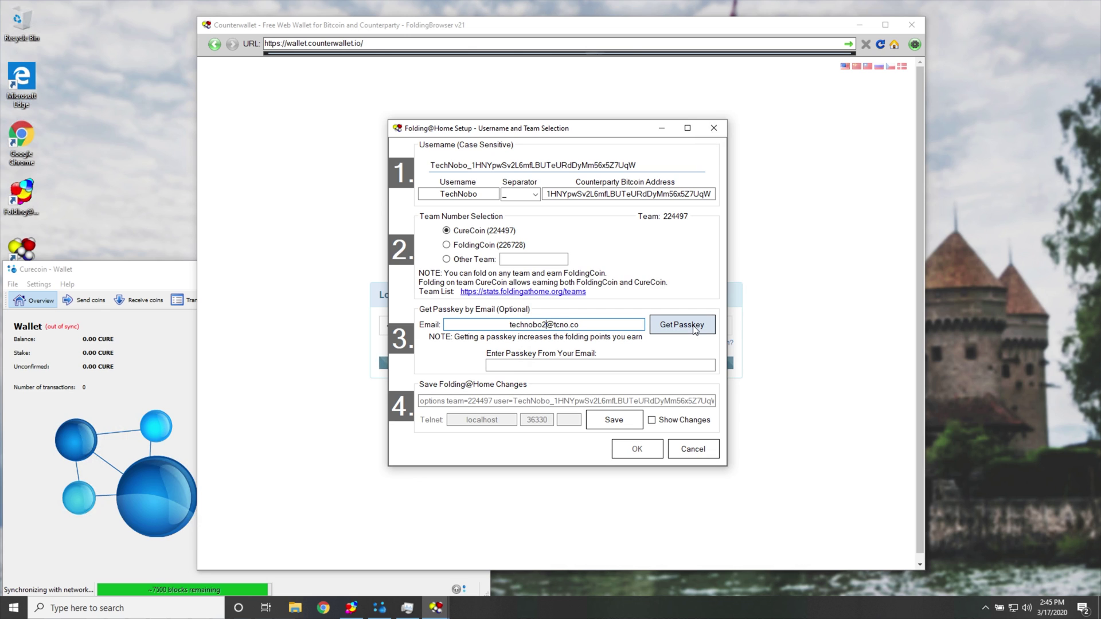
left_click(694, 326)
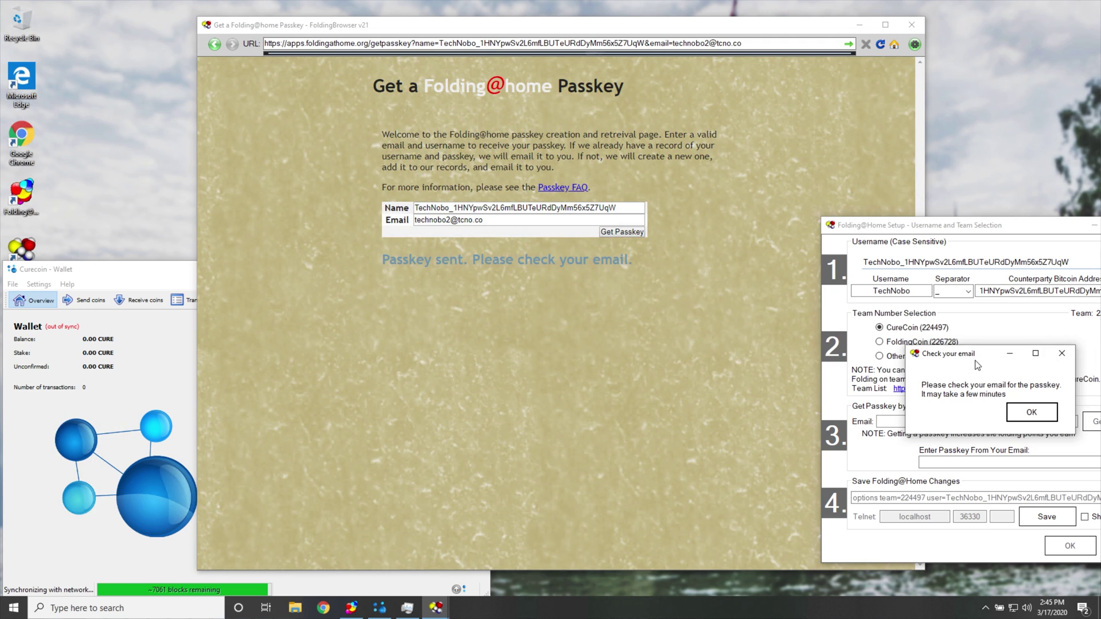
left_click_drag(975, 360, 582, 287)
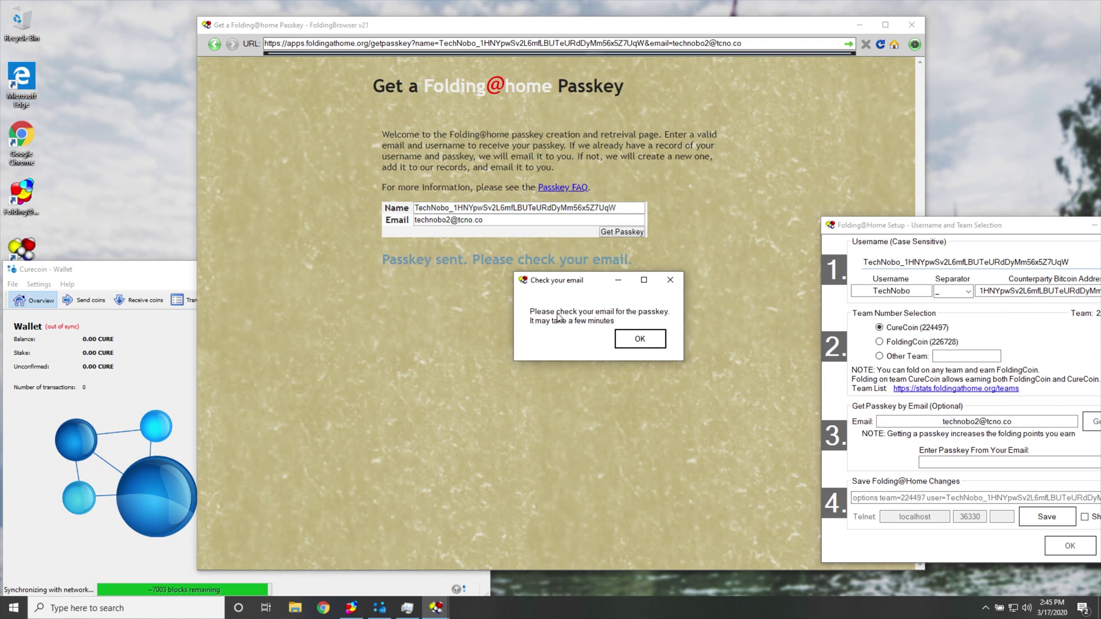
left_click(640, 339)
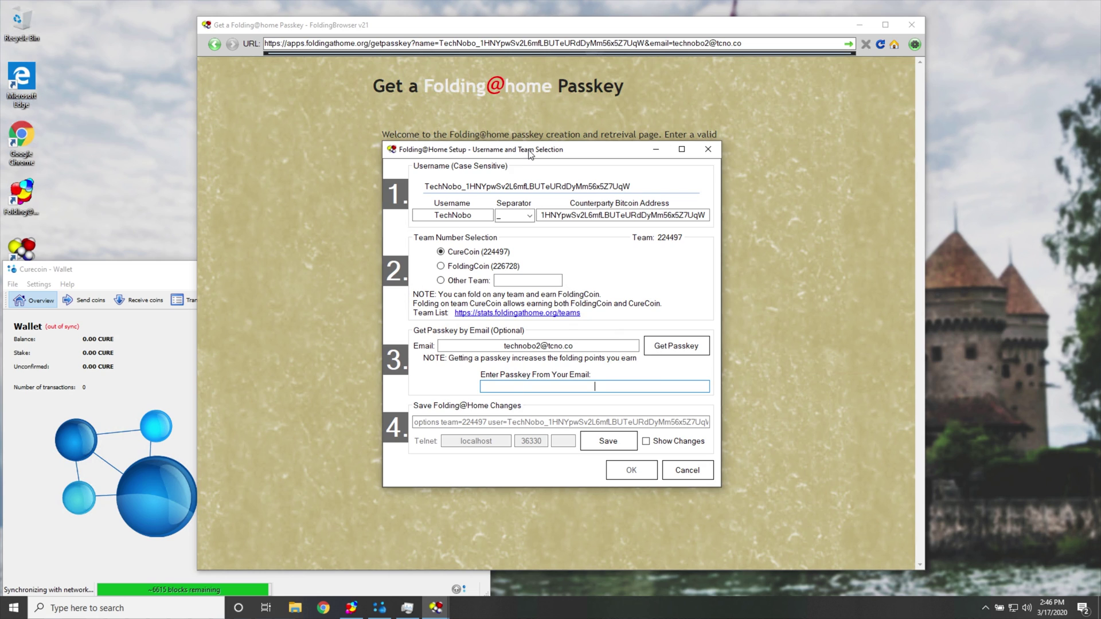
left_click_drag(529, 155, 527, 156)
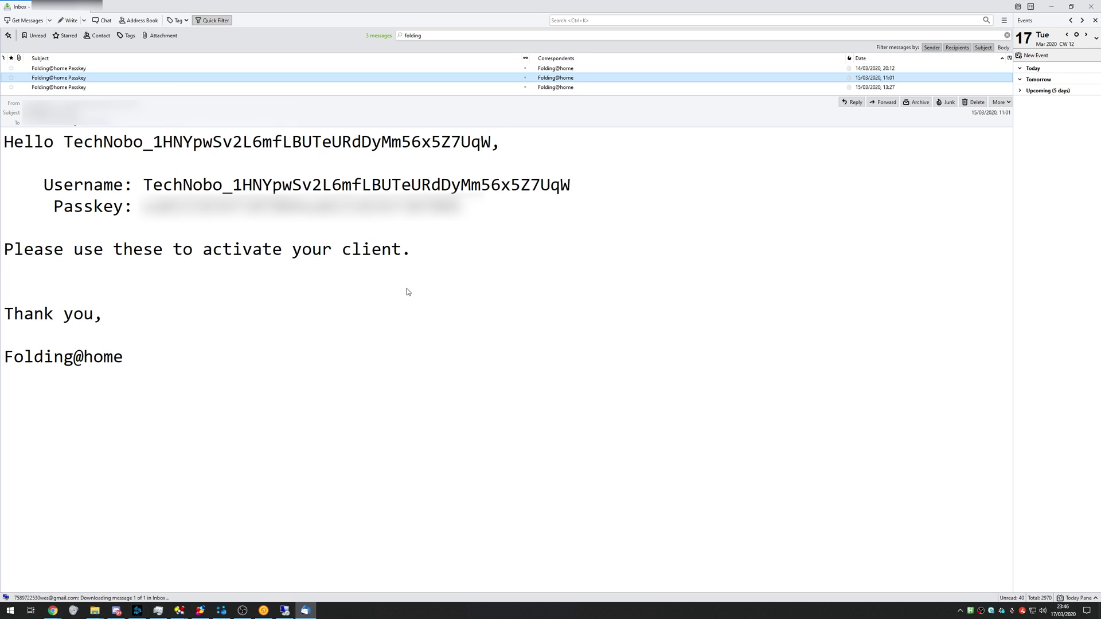
Select the passkey value after 'Passkey:' in the Folding@home Passkey email.
left_click_drag(34, 249, 411, 248)
left_click_drag(34, 314, 148, 334)
left_click(132, 367)
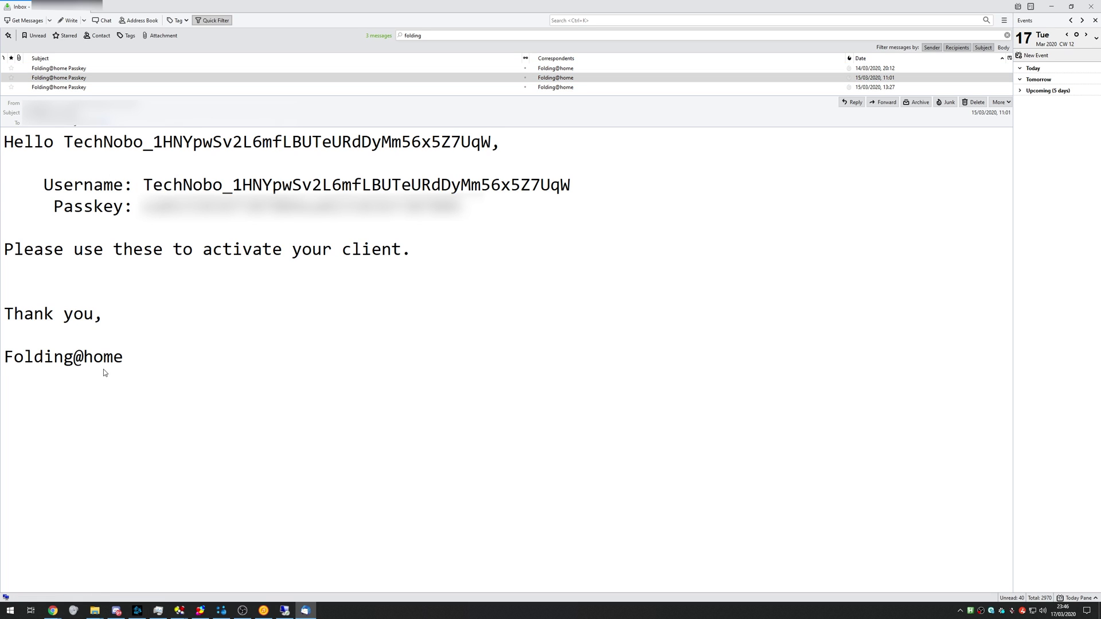
double_click(301, 206)
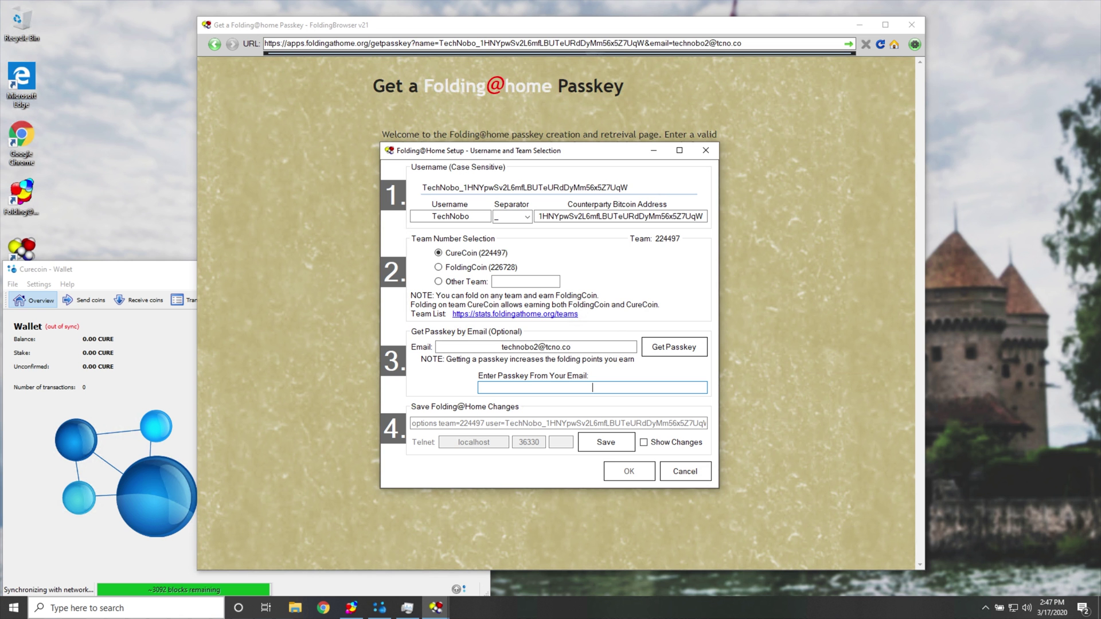
Paste the passkey and check the Bitcoin address, username with underscore separator, and email.
key("ctrl+v")
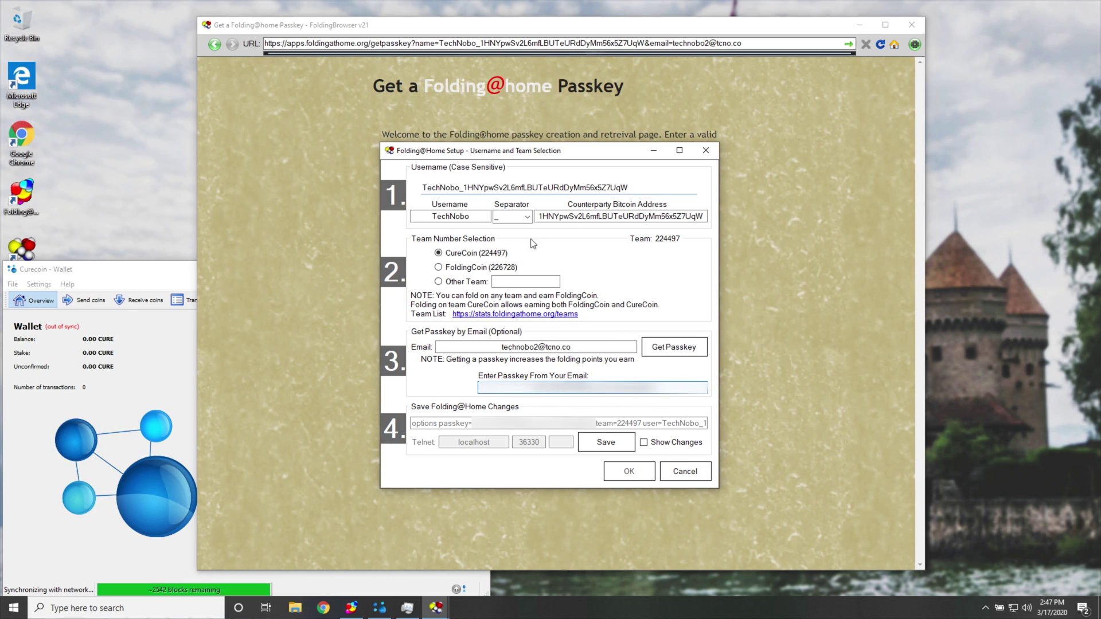
double_click(599, 215)
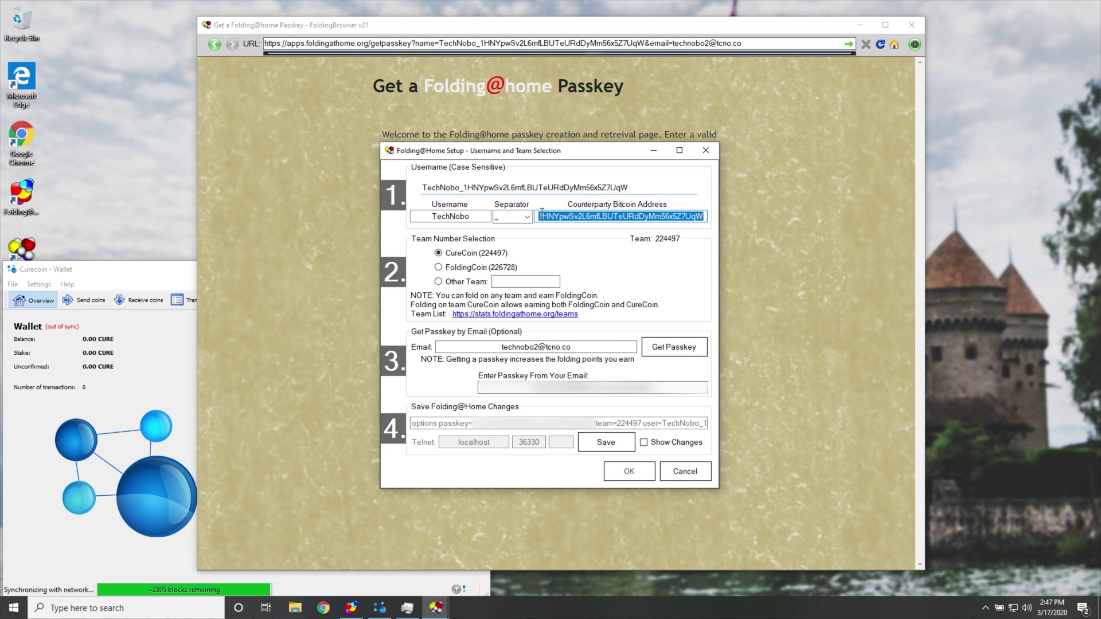
double_click(475, 216)
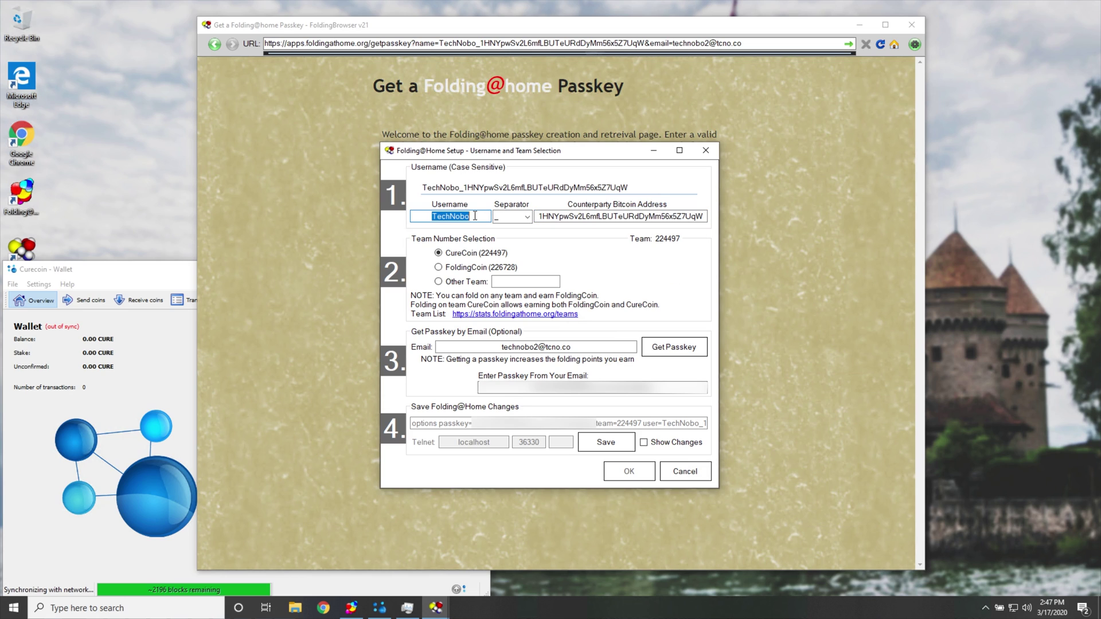
left_click(526, 217)
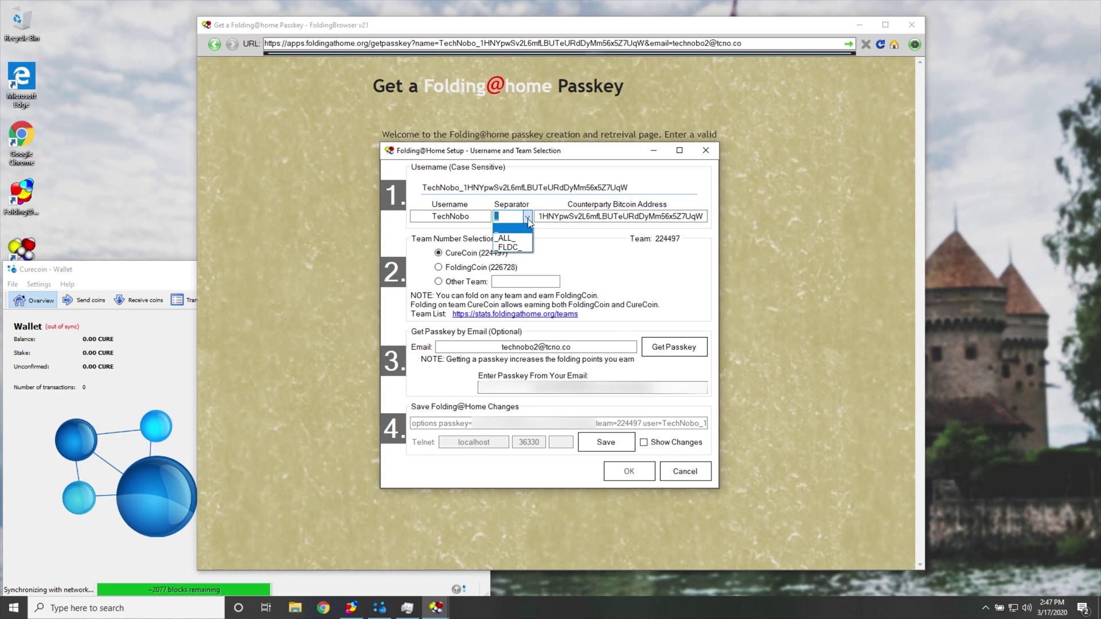
left_click(527, 227)
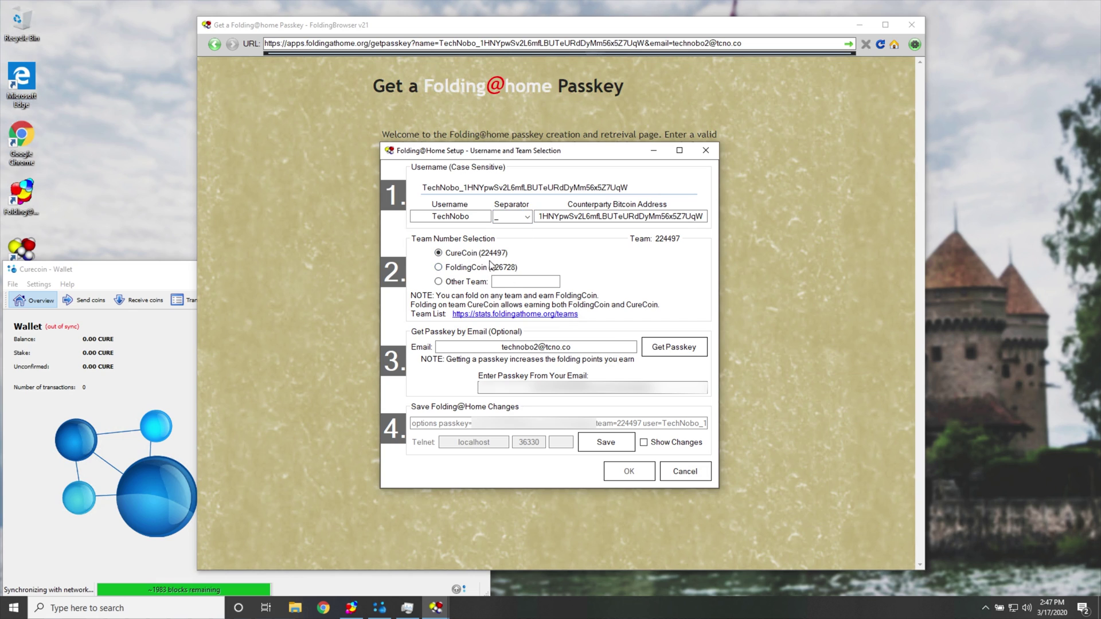
double_click(483, 345)
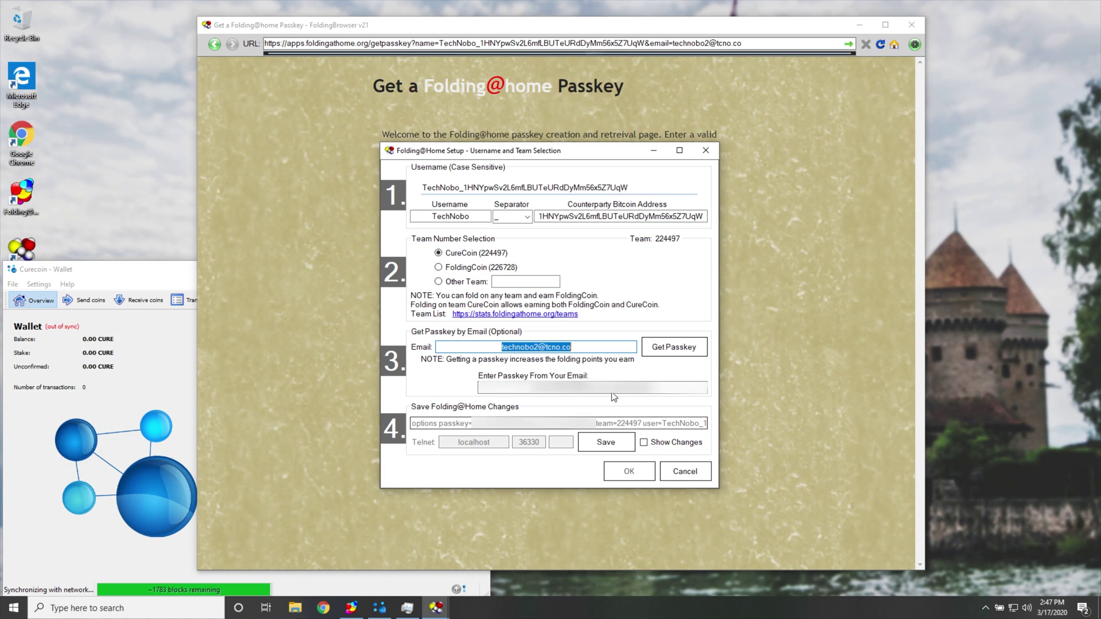
Save the Folding@home configuration, confirm, and bring back the tools panel.
left_click(619, 451)
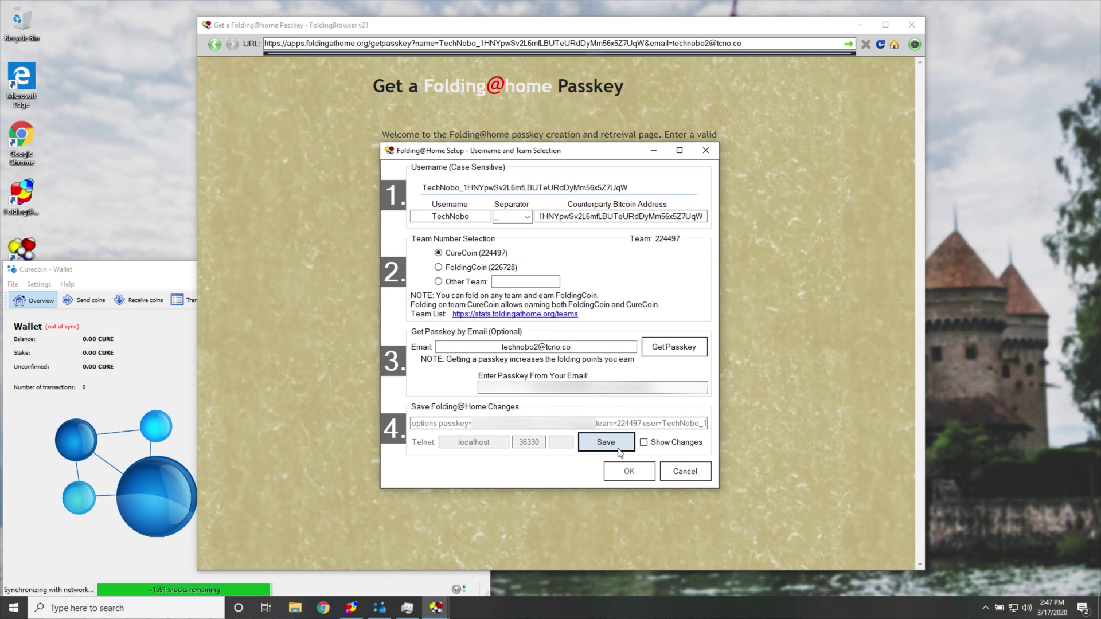
left_click(629, 472)
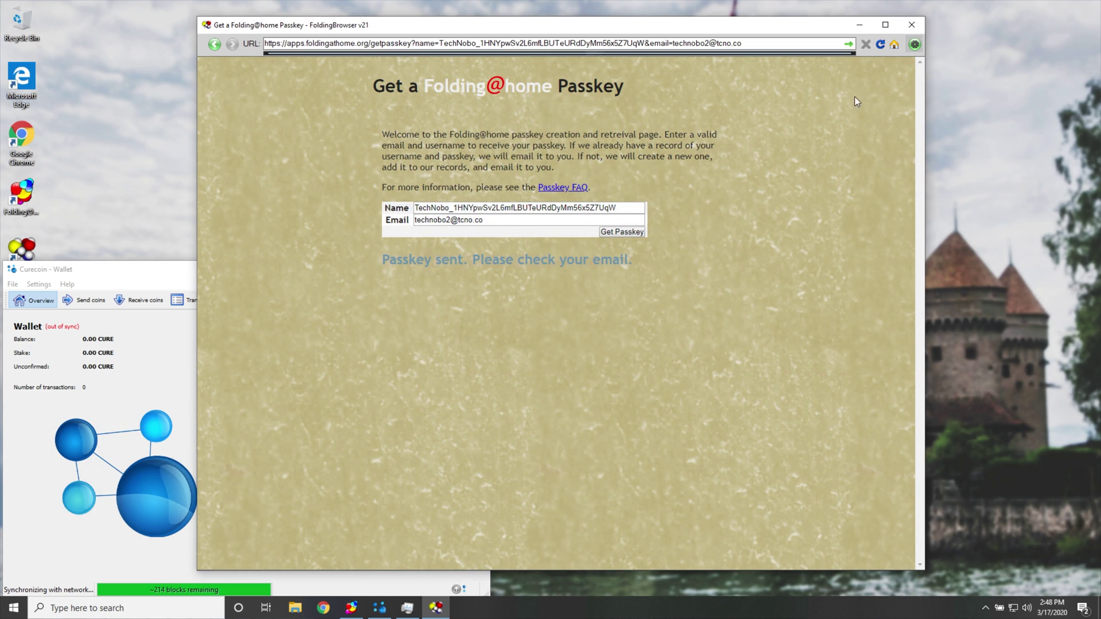
left_click(914, 44)
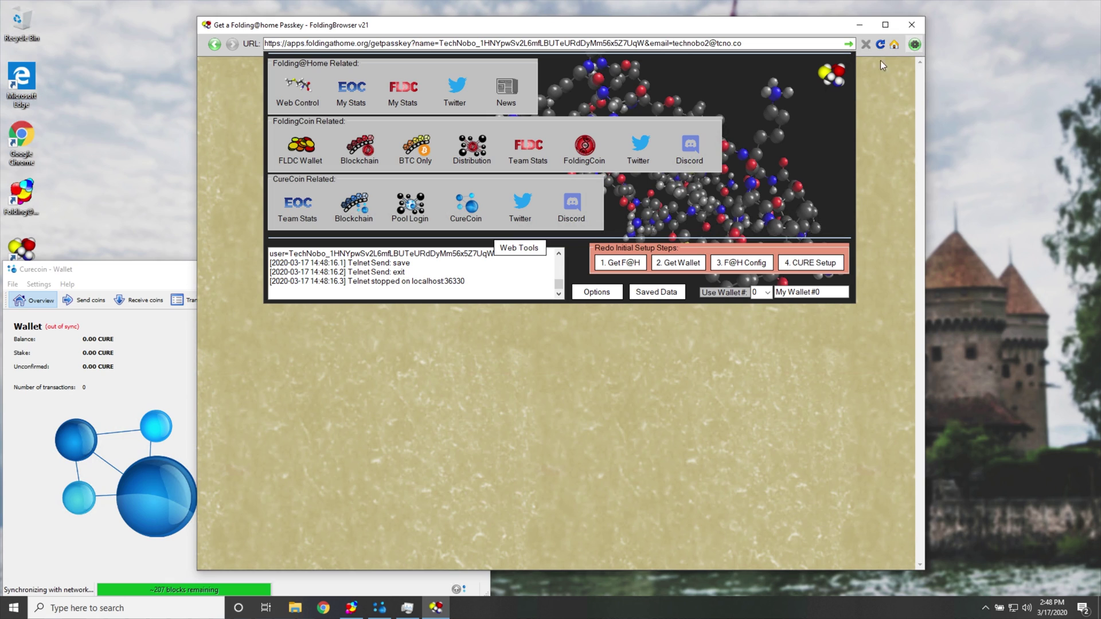
Start '4. CURE Setup', minimize the Curecoin wallet, and confirm the pool setup prompt.
left_click(802, 265)
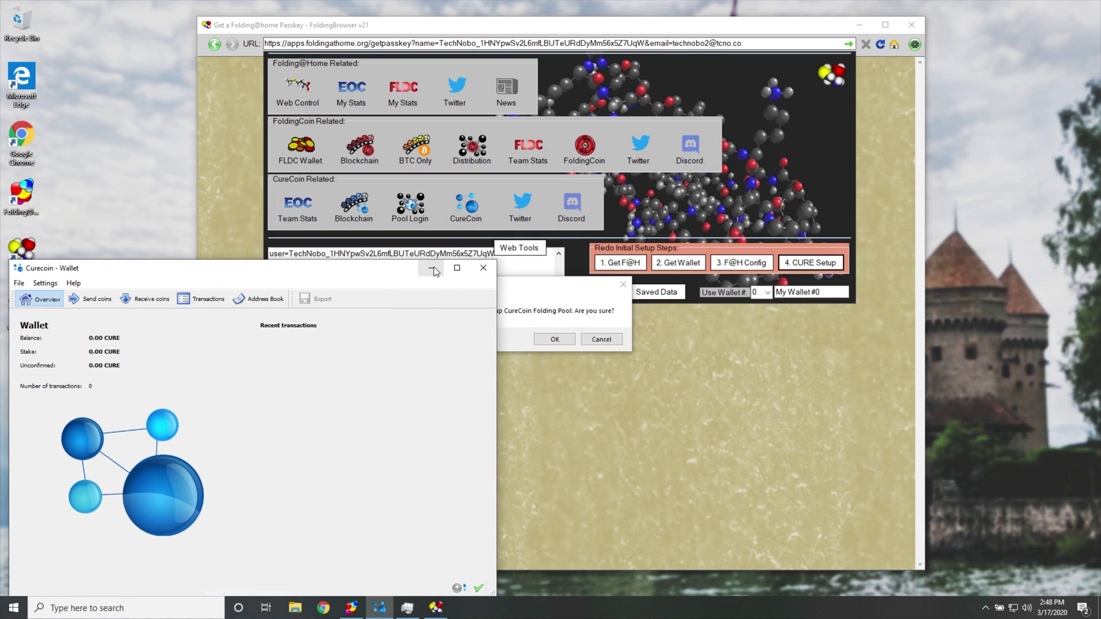
left_click(434, 271)
left_click(555, 339)
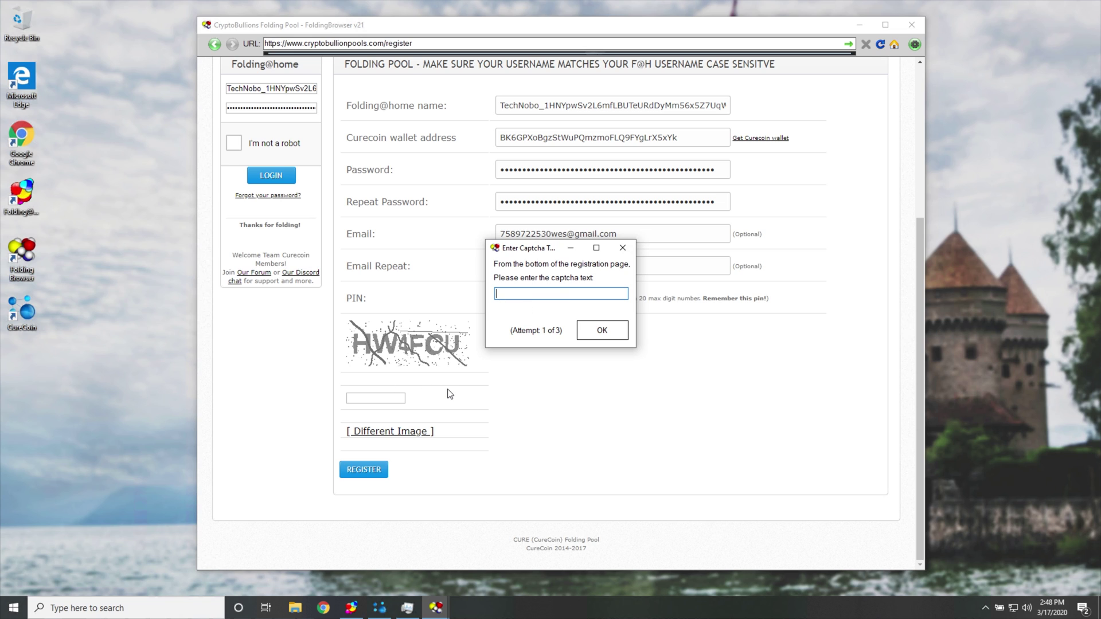
Submit captcha 'HW4FCU', dismiss the account-exists and setup-complete notices, and scroll back up.
type("HW4FCU")
key("Return")
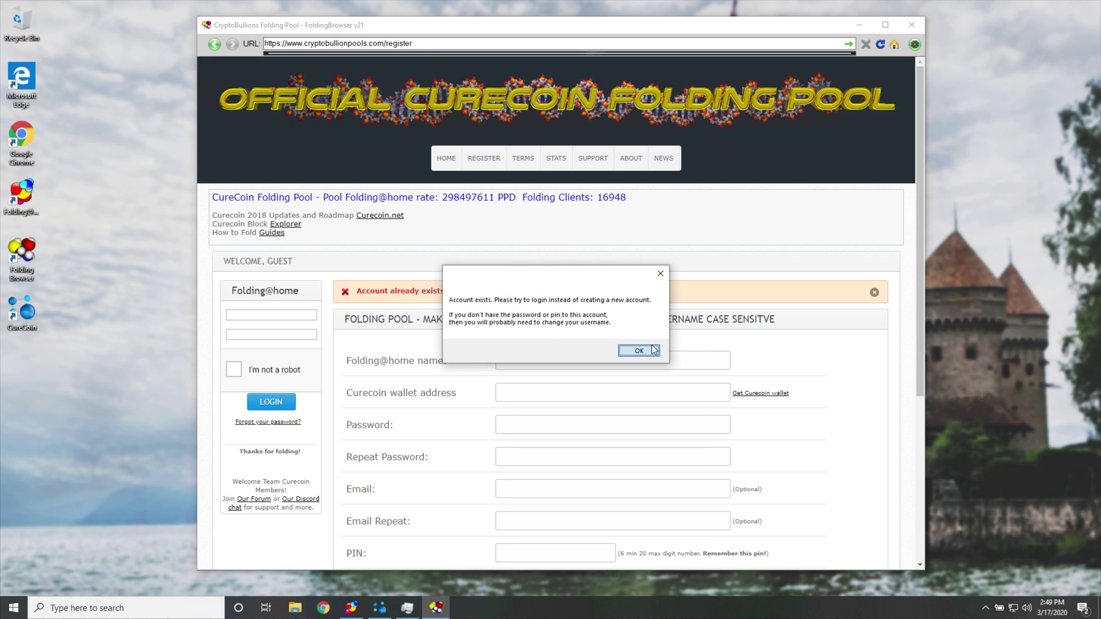
left_click(651, 347)
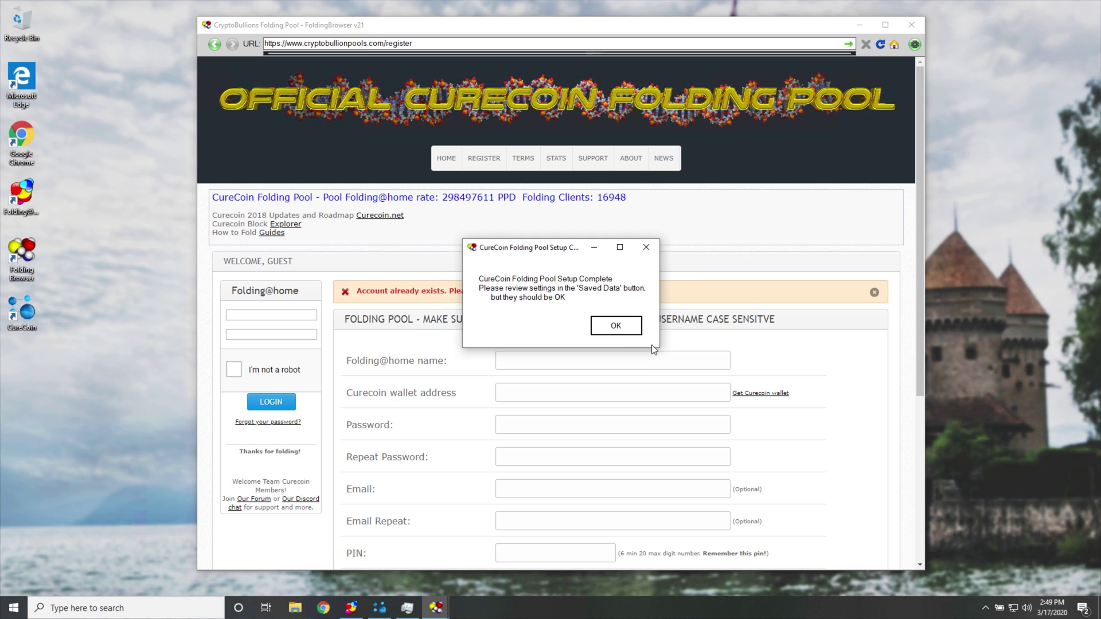
left_click(615, 326)
scroll(557, 306, "down", 3)
scroll(784, 291, "up", 2)
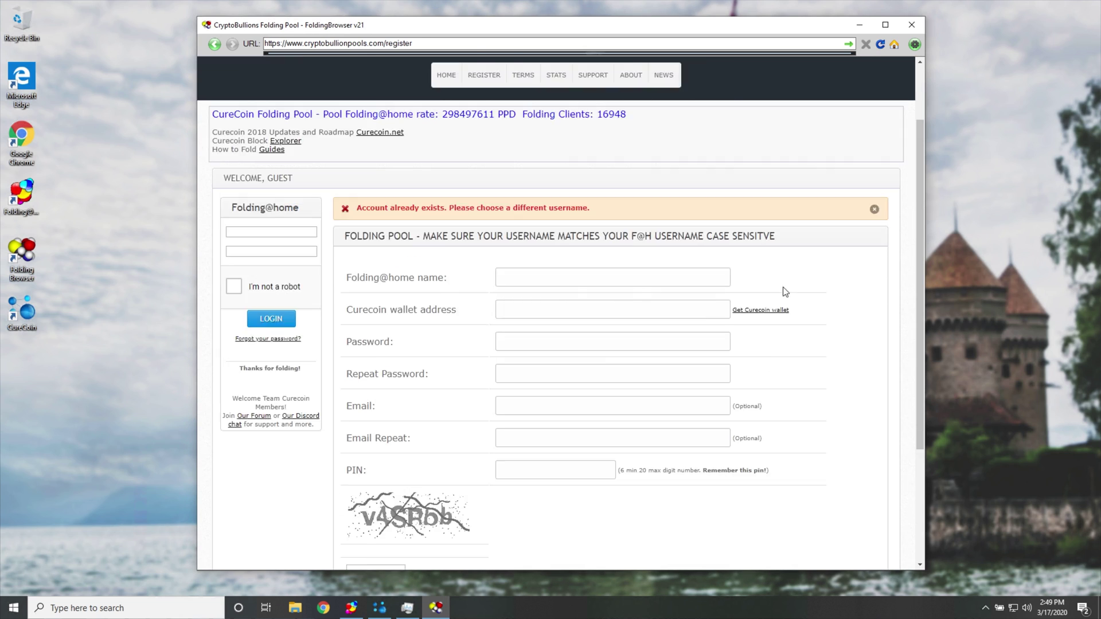
scroll(768, 309, "up", 2)
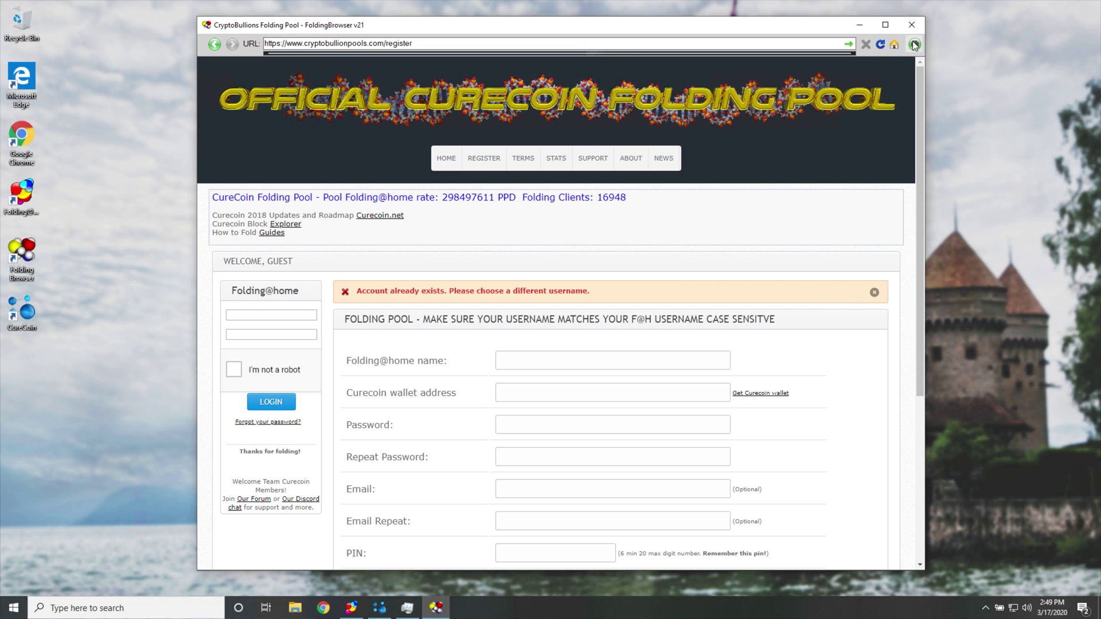
Open Saved Data and select the stored CureCoin Address.
mouse_move(914, 44)
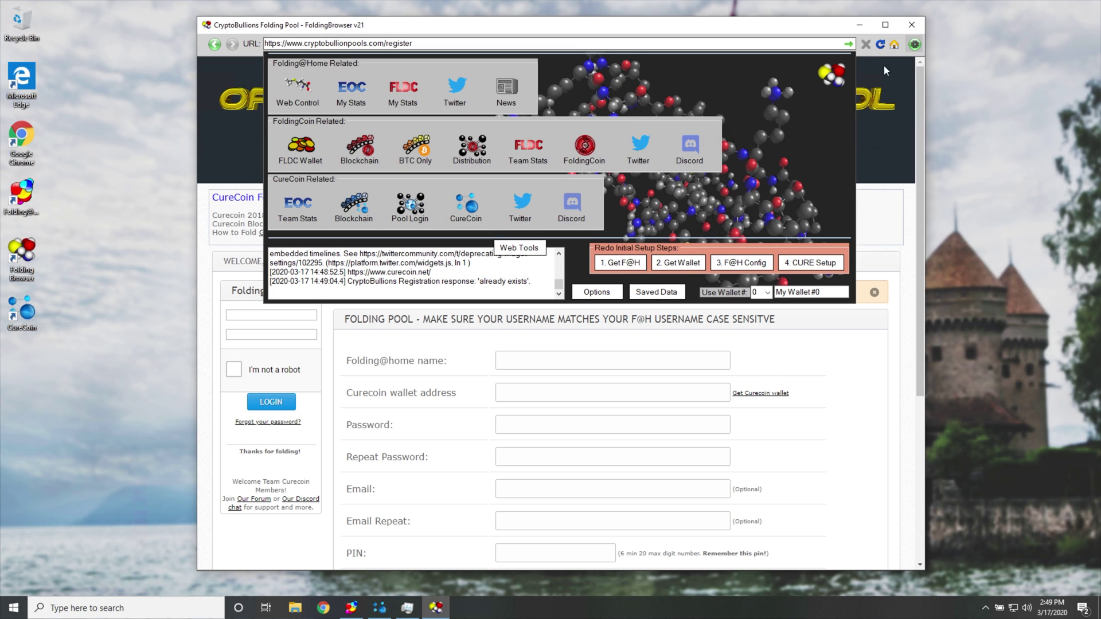
left_click(648, 294)
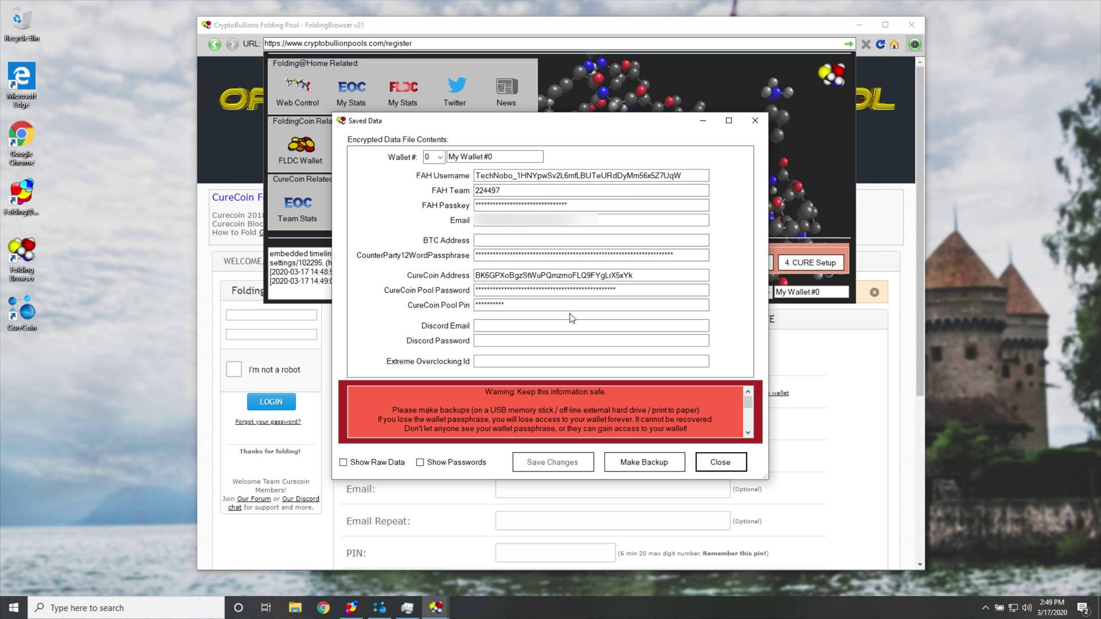
left_click(502, 324)
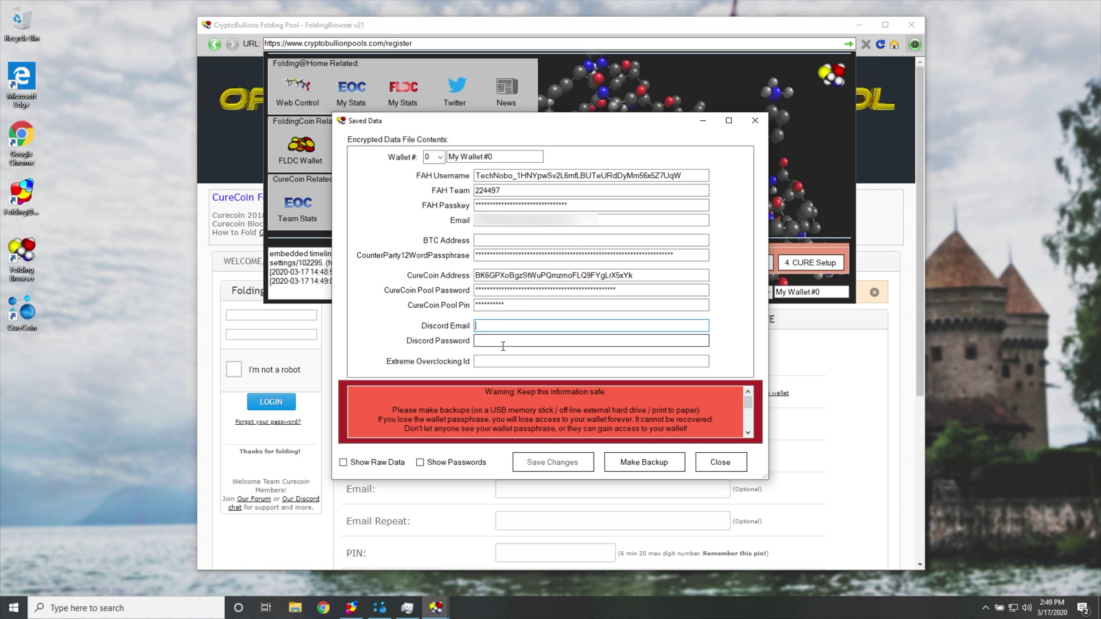
left_click(503, 345)
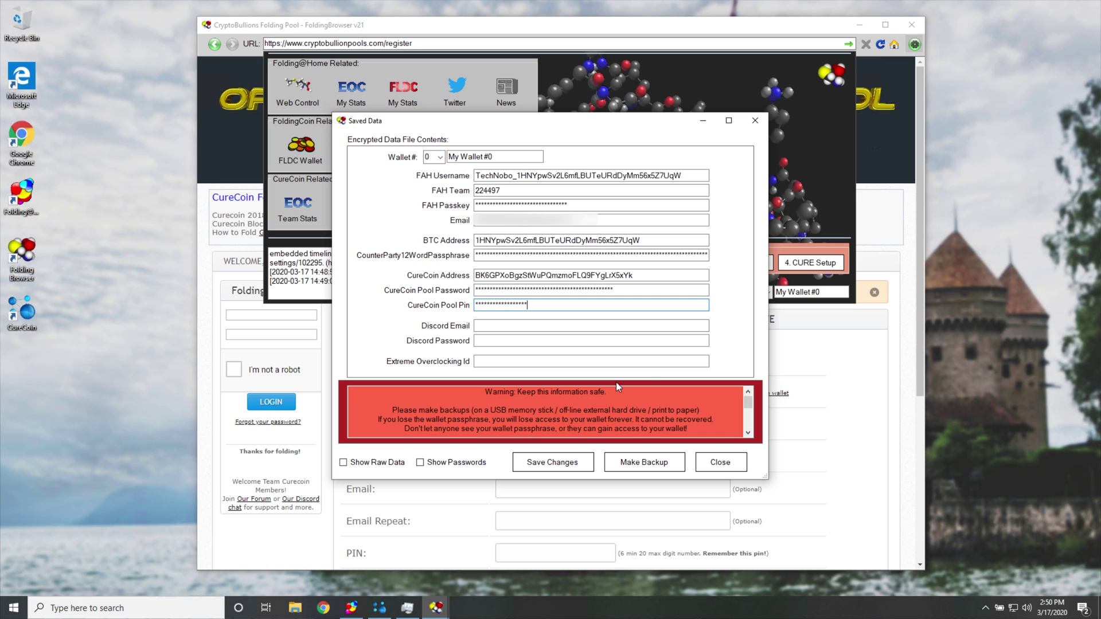
left_click(484, 275)
double_click(484, 274)
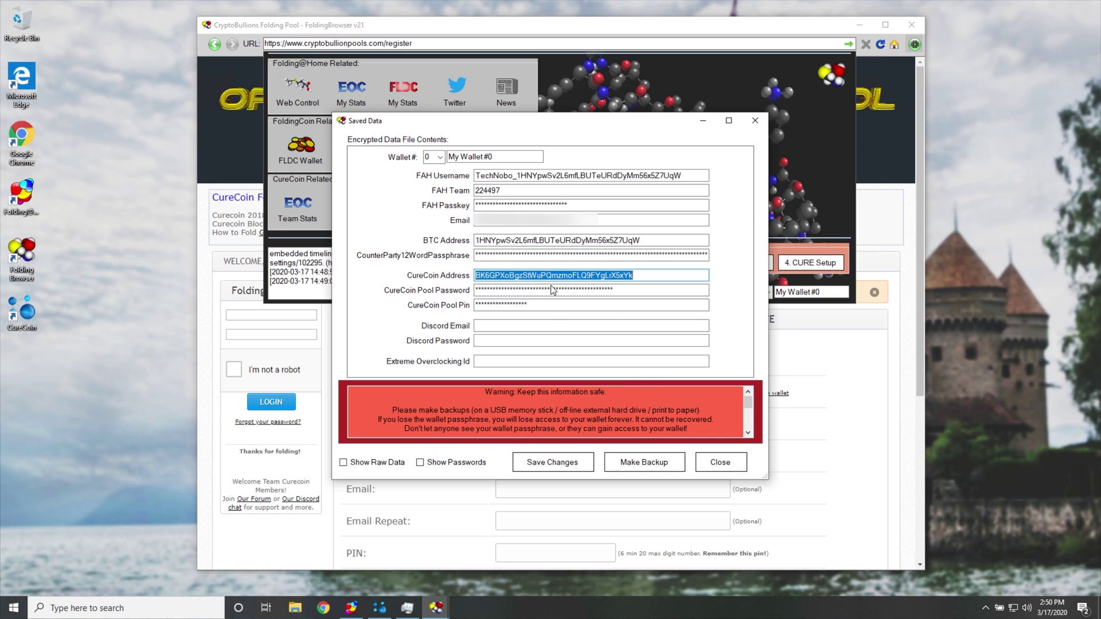
Match it against the Curecoin wallet's receiving address, then Save Changes and Close.
left_click(380, 606)
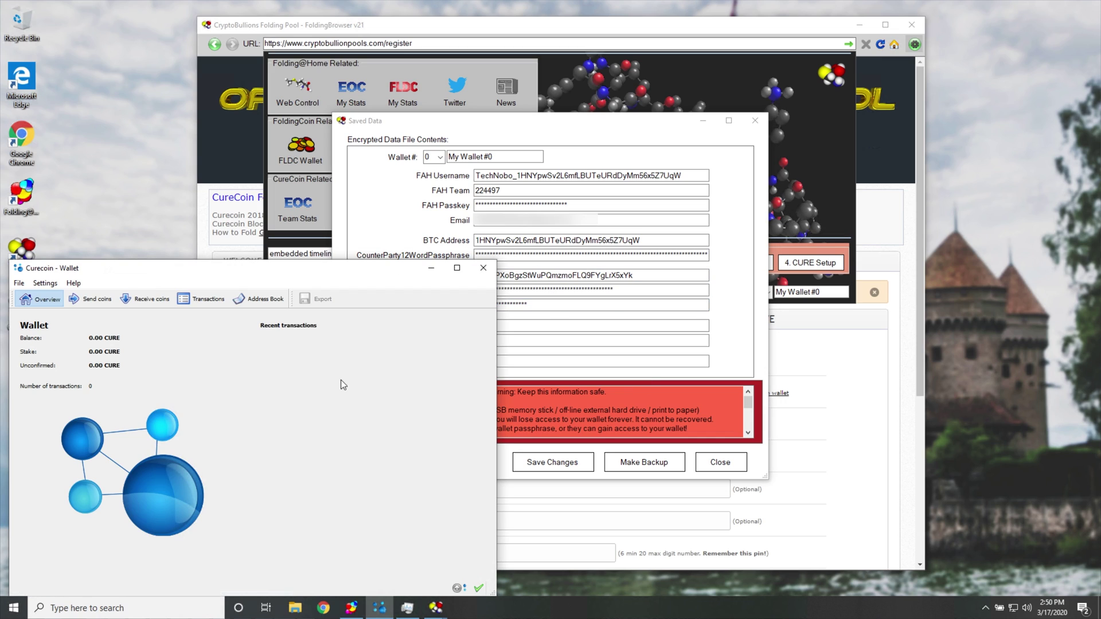
left_click_drag(197, 271, 471, 183)
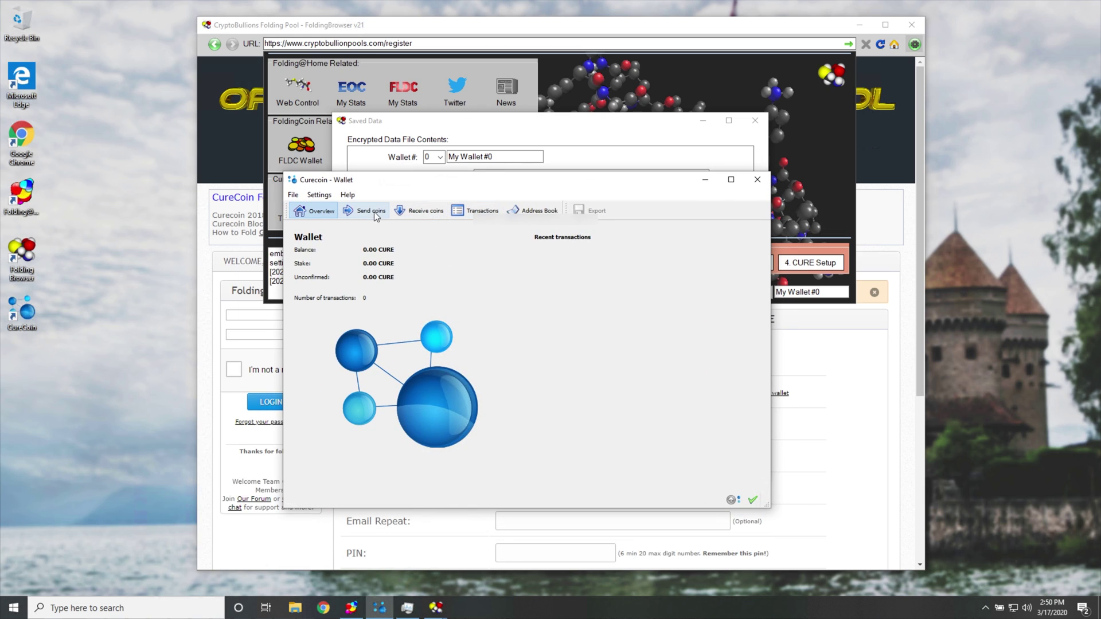
left_click(425, 215)
left_click(587, 262)
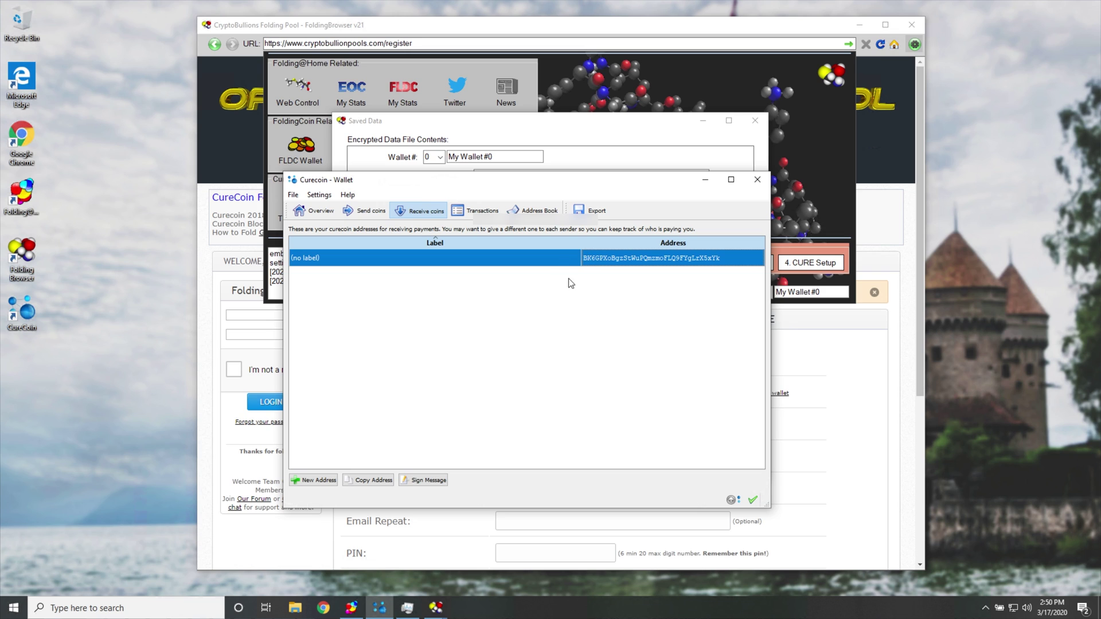
left_click_drag(597, 181, 401, 261)
left_click(531, 133)
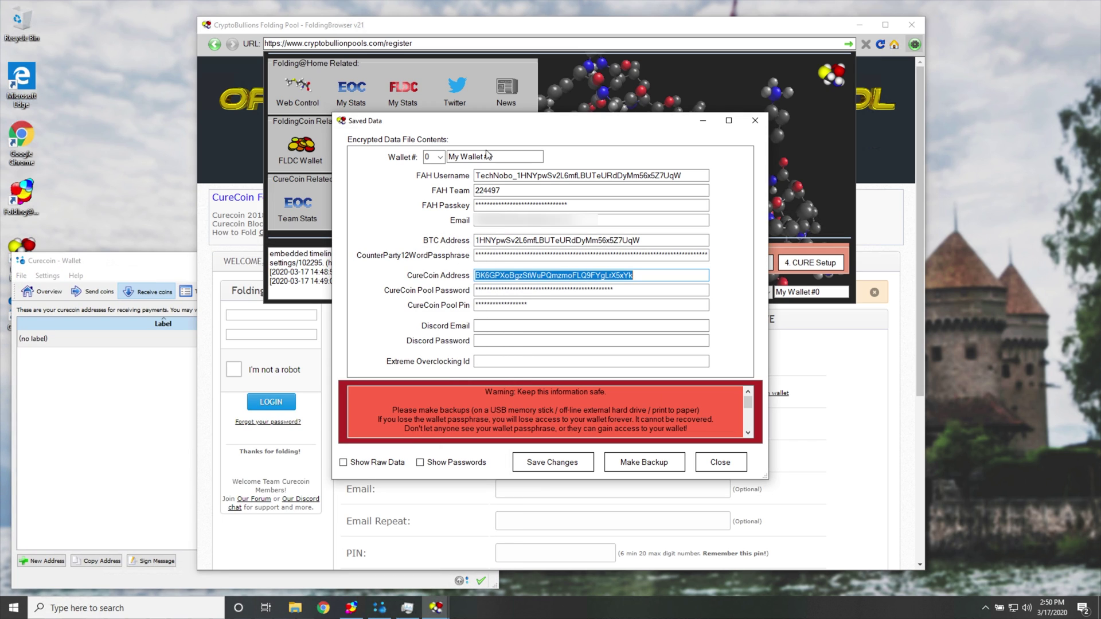
left_click(170, 367)
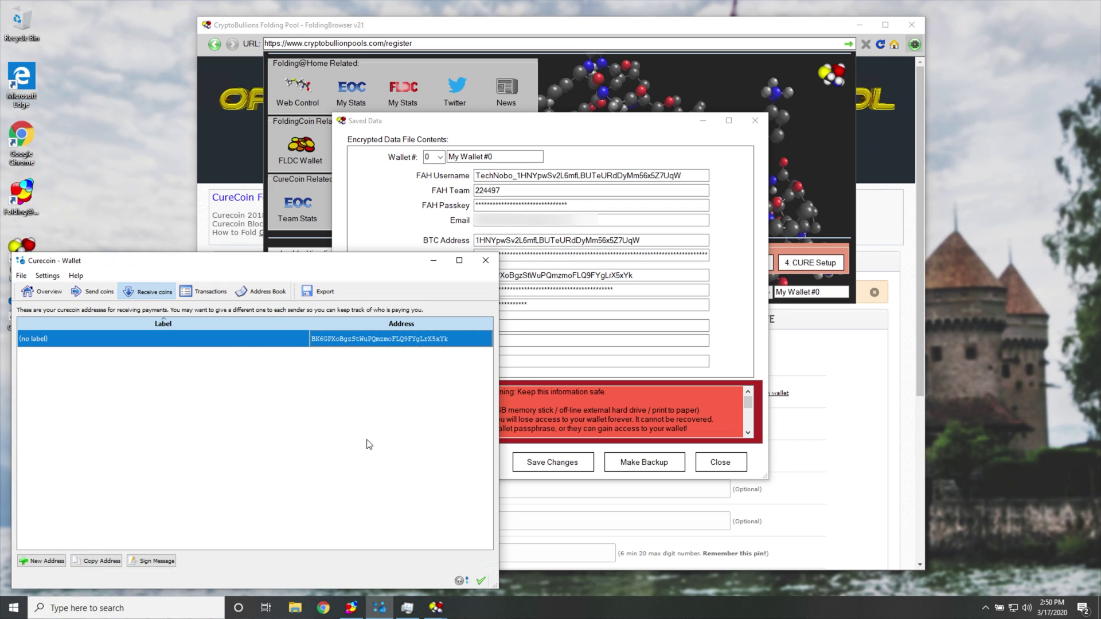
left_click(42, 291)
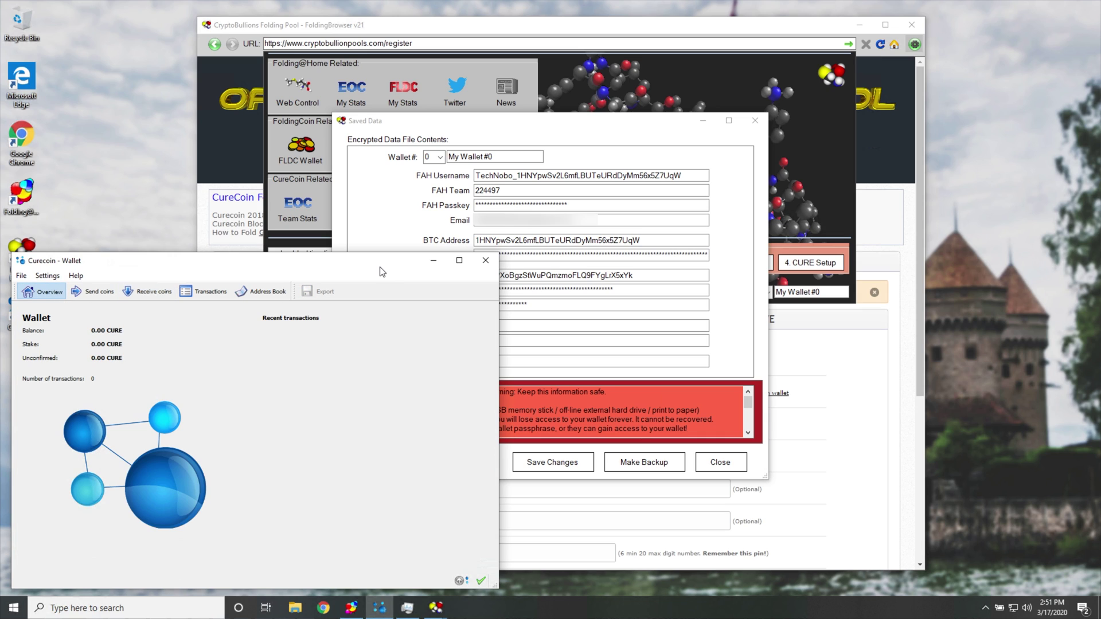
left_click(622, 292)
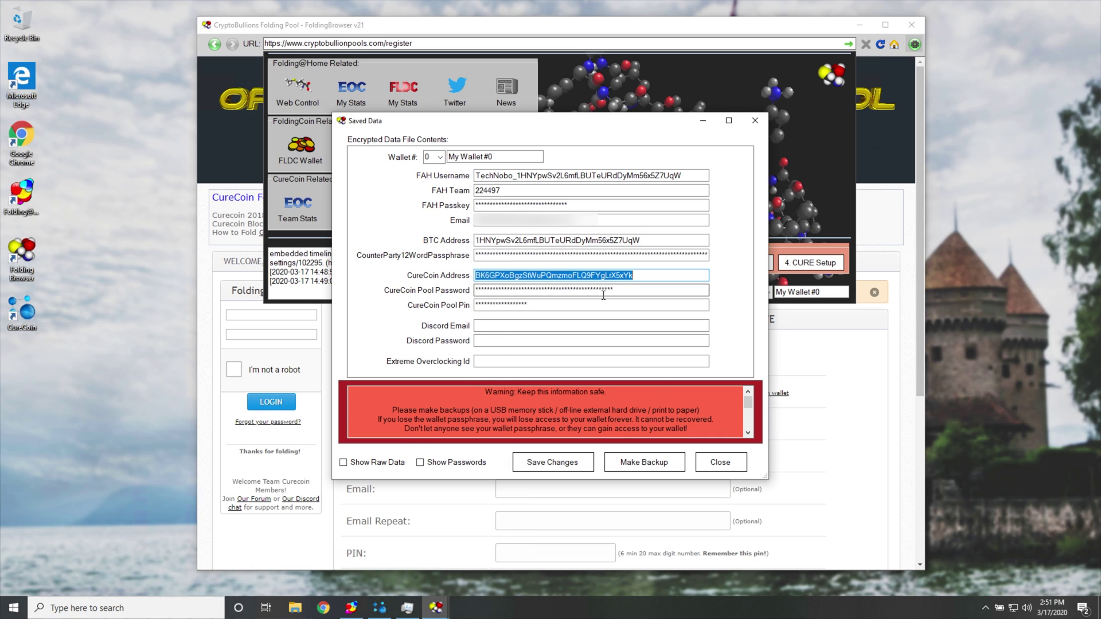
left_click(561, 468)
left_click(721, 462)
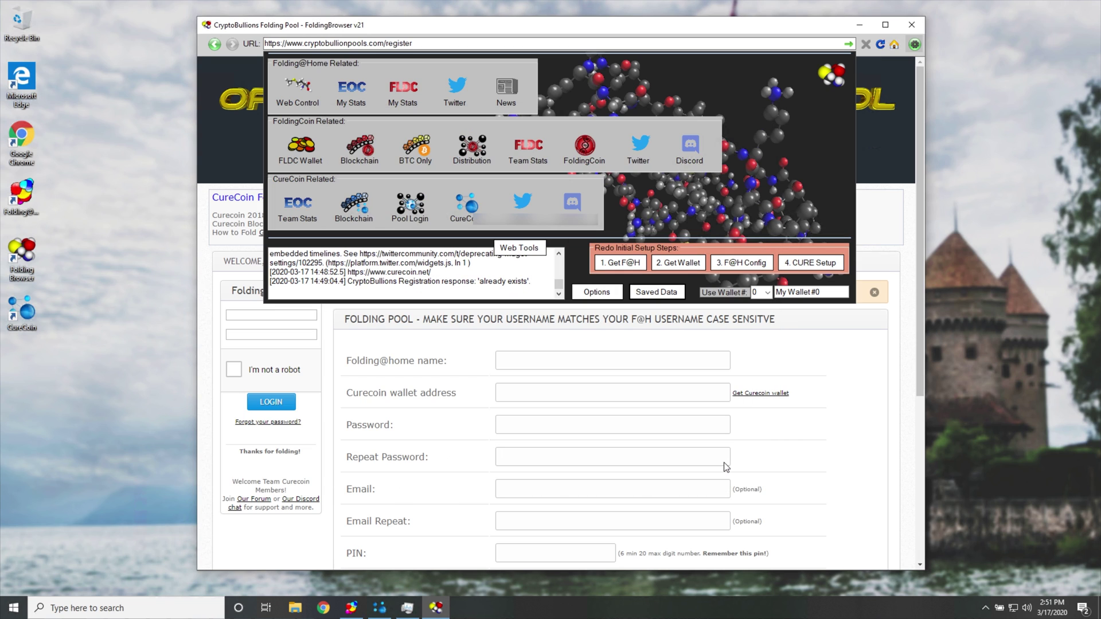
Open Folding@home Web Control and review team 224497's 346,334 points earned.
left_click(914, 45)
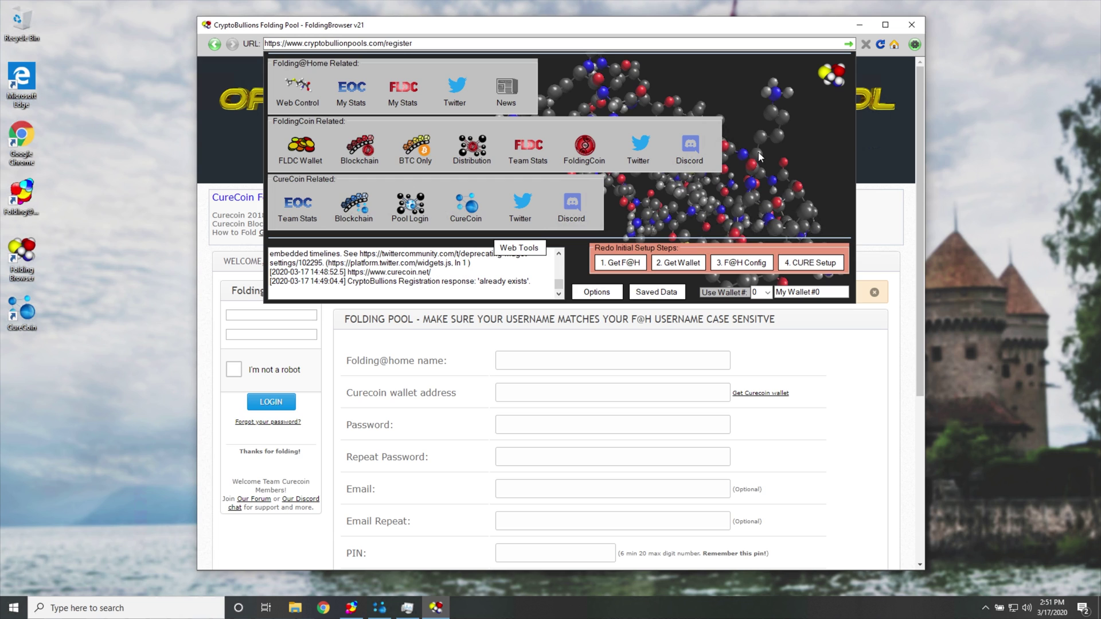
left_click(296, 89)
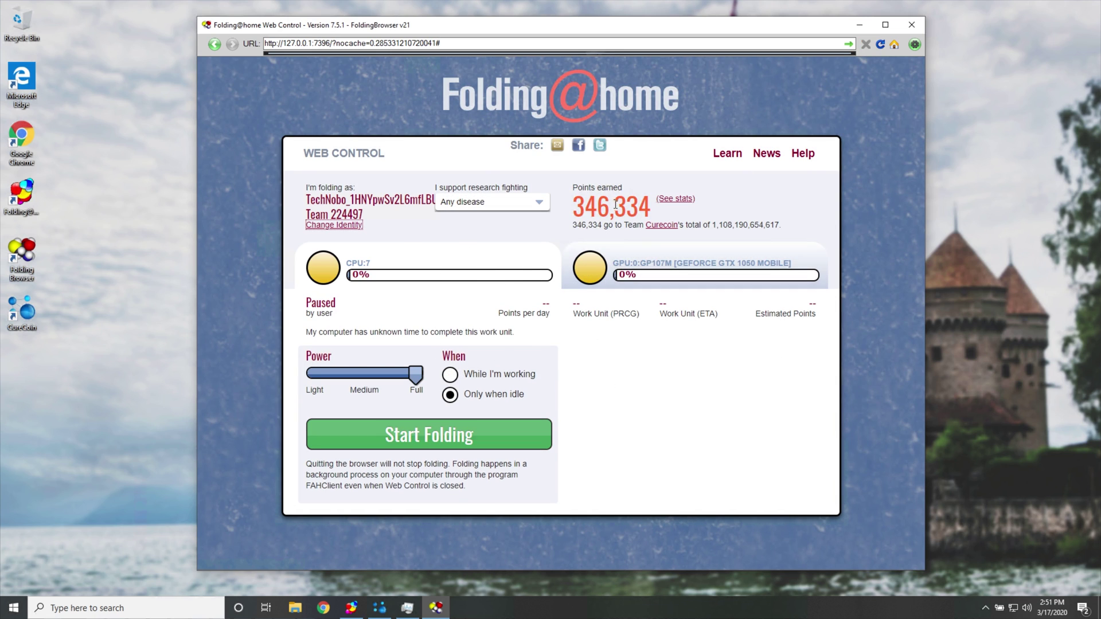
left_click_drag(575, 189, 629, 189)
left_click_drag(573, 224, 711, 225)
mouse_move(623, 60)
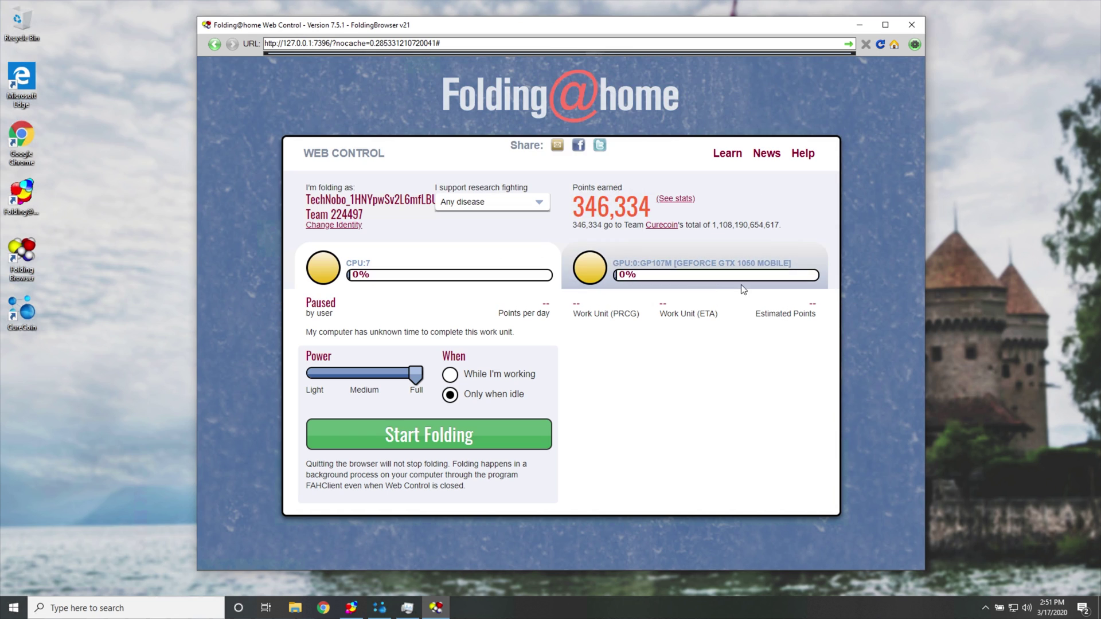
left_click_drag(579, 205, 749, 228)
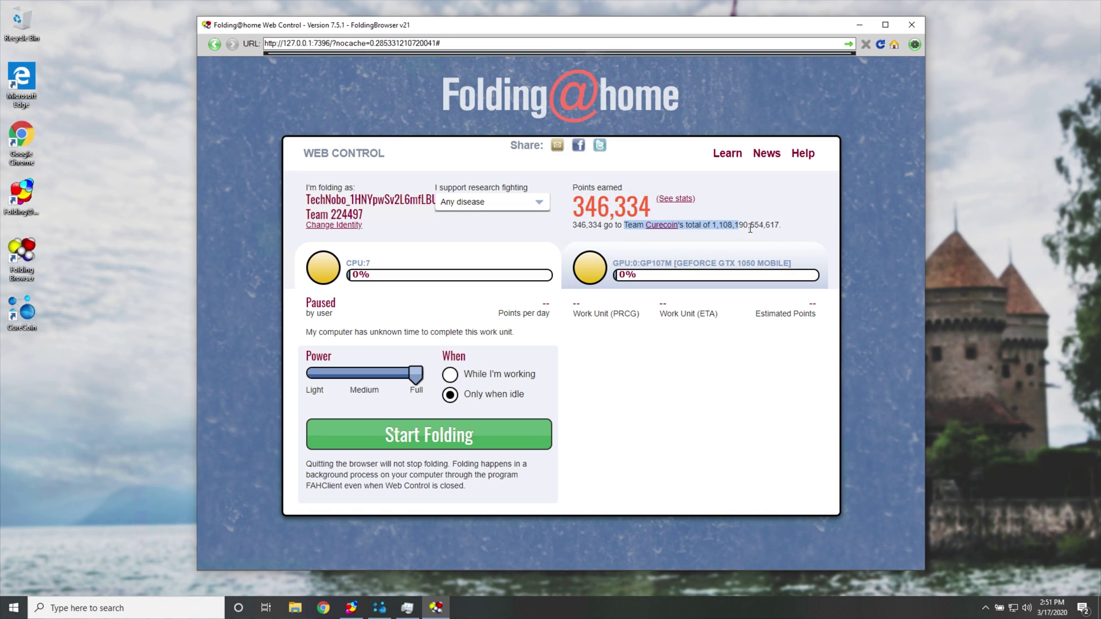
left_click(783, 229)
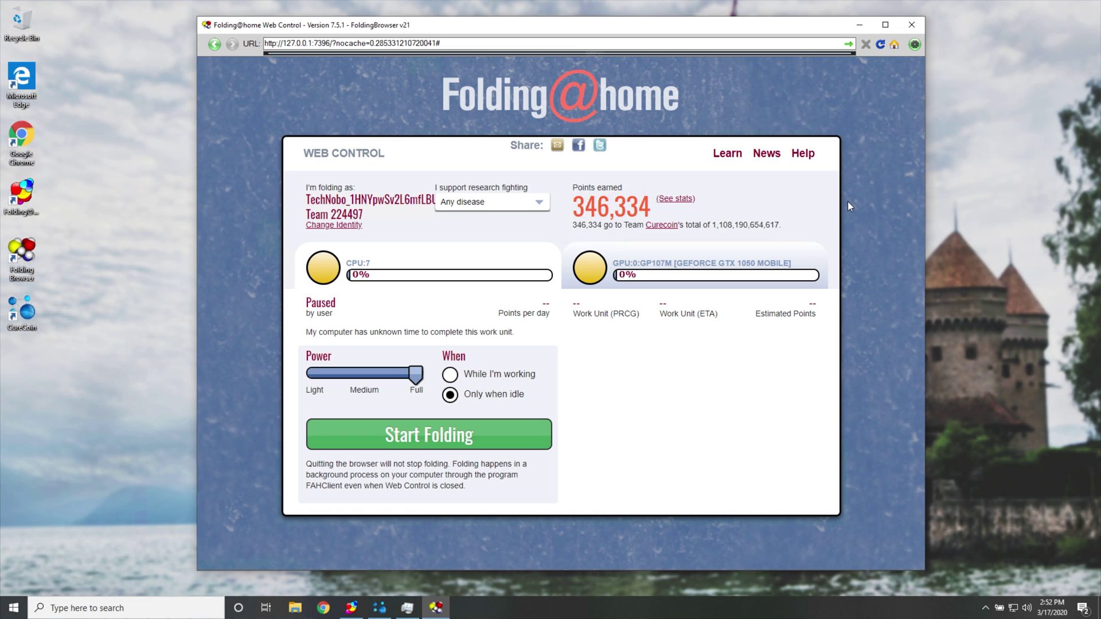
Open CureCoin Team Stats to show the EXTREME Overclocking Curecoin team summary, ranked 1.
left_click(915, 45)
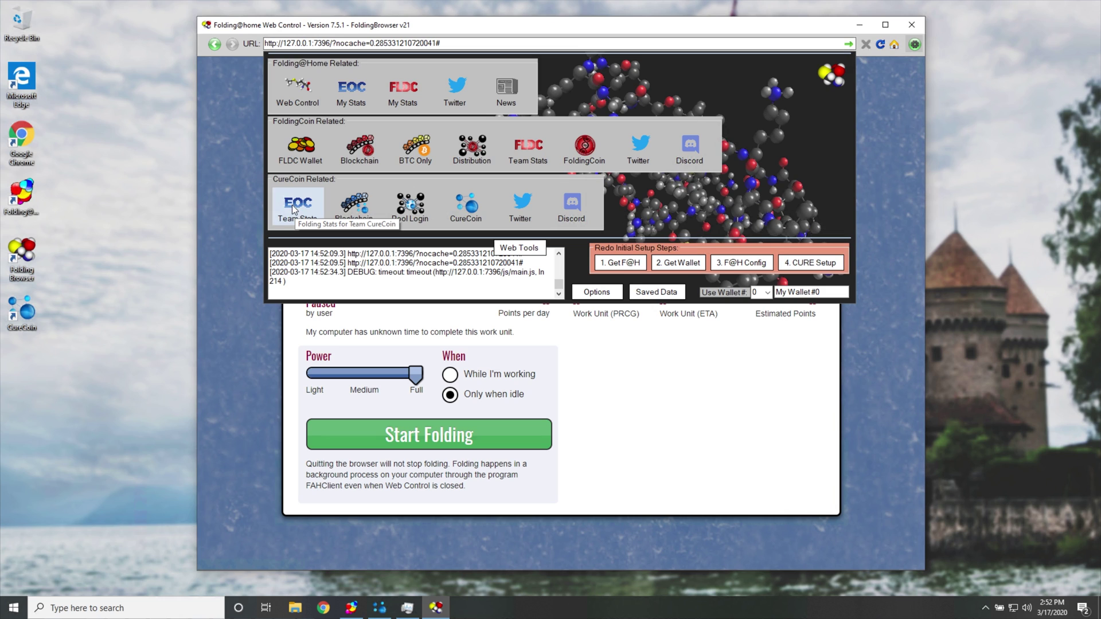
left_click(311, 208)
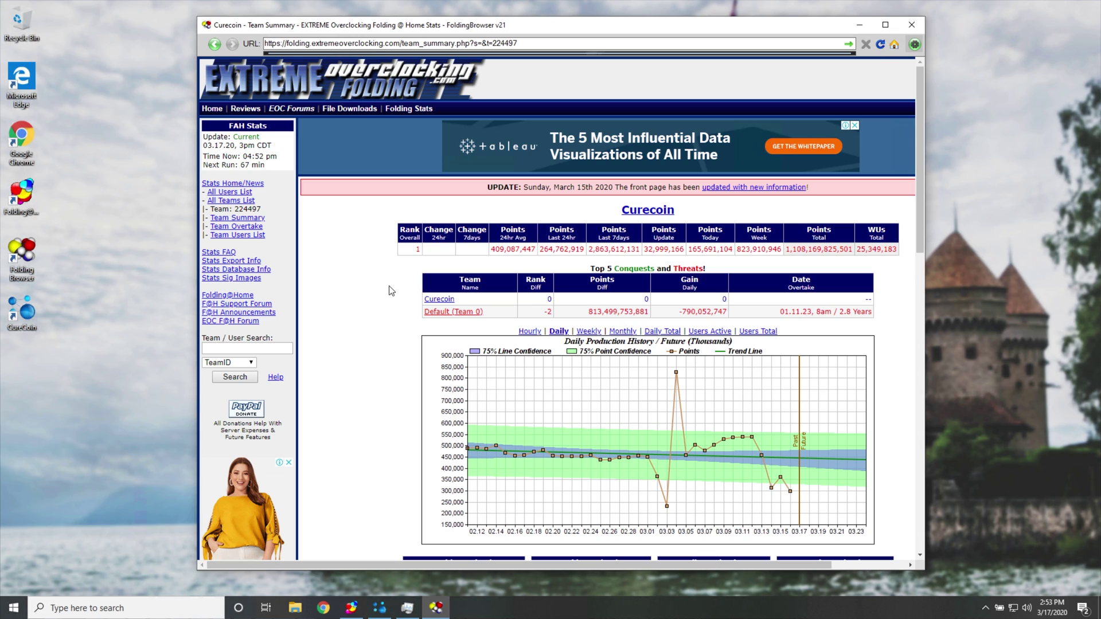
Open the EOC Forums registration page and submit a birth month, day and year.
right_click(284, 114)
left_click(309, 114)
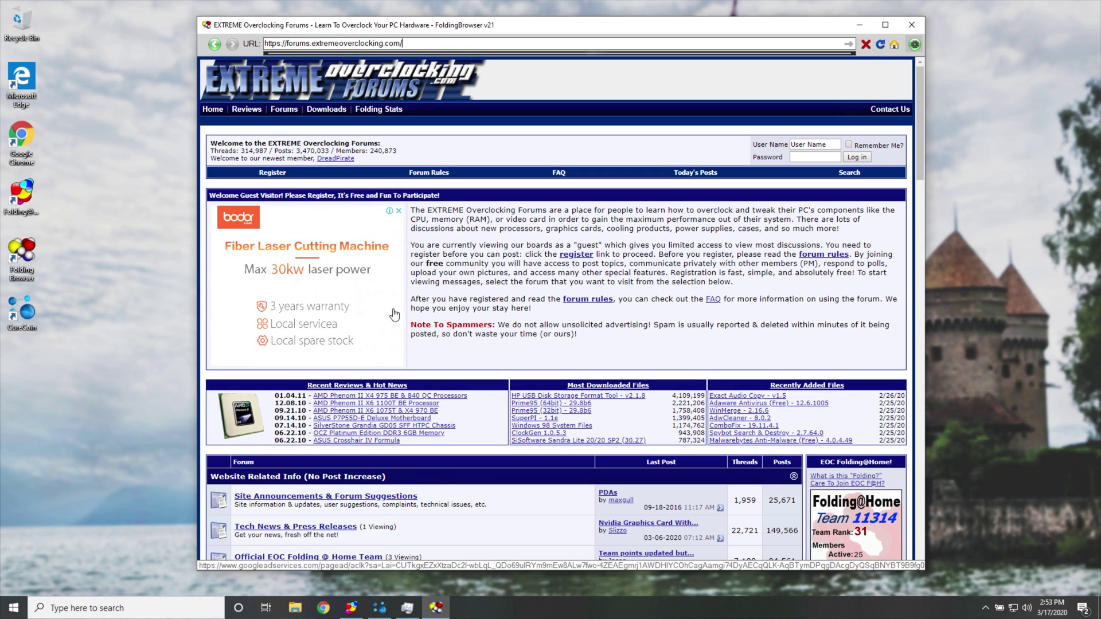
left_click(272, 173)
left_click(427, 197)
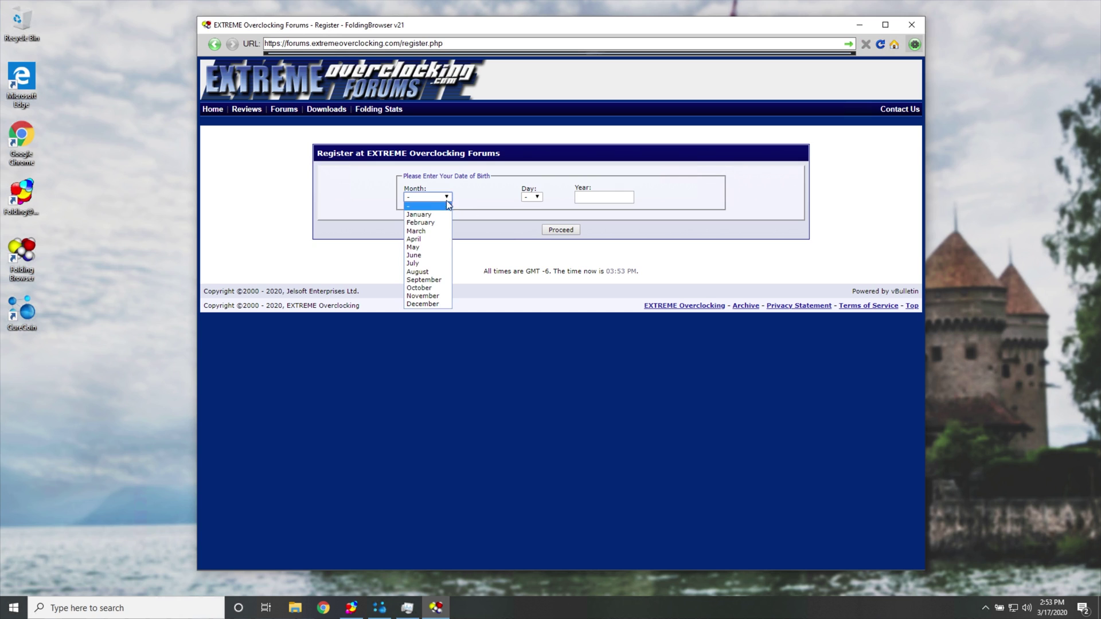
left_click(429, 301)
left_click(532, 197)
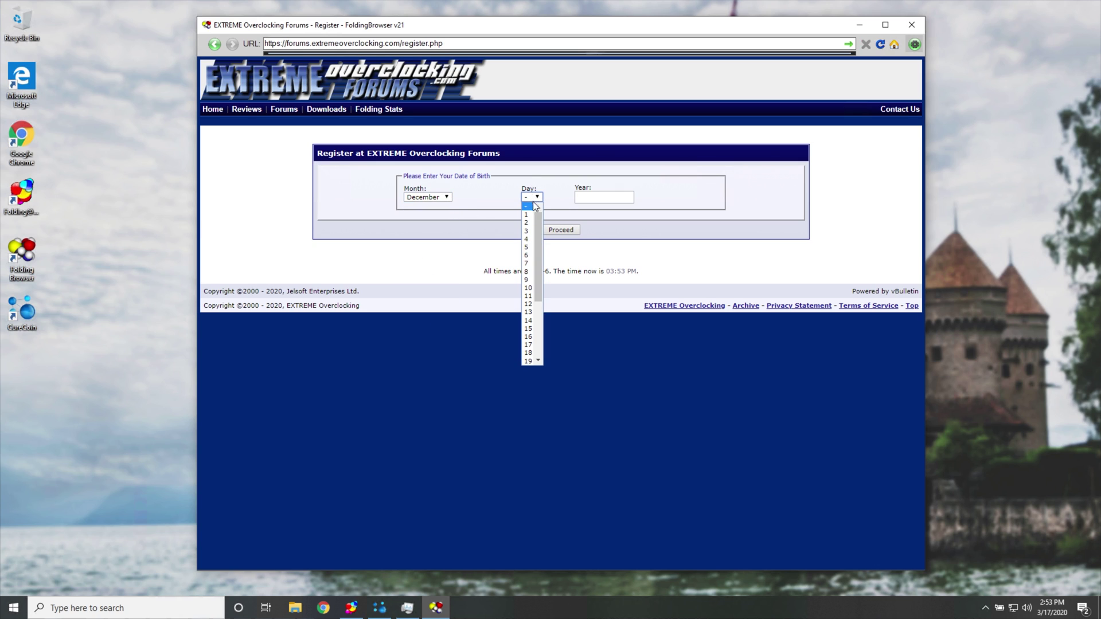
left_click(528, 252)
left_click(583, 201)
type("1995")
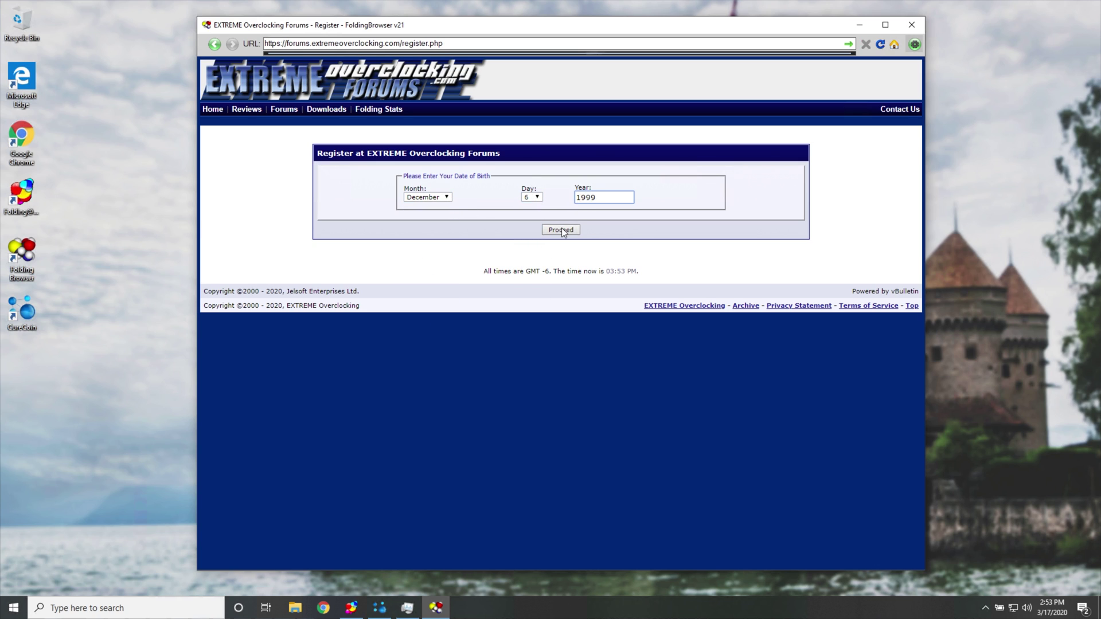
key("Return")
Agree to the forum rules and step through the Password, Email and captcha fields.
left_click(393, 308)
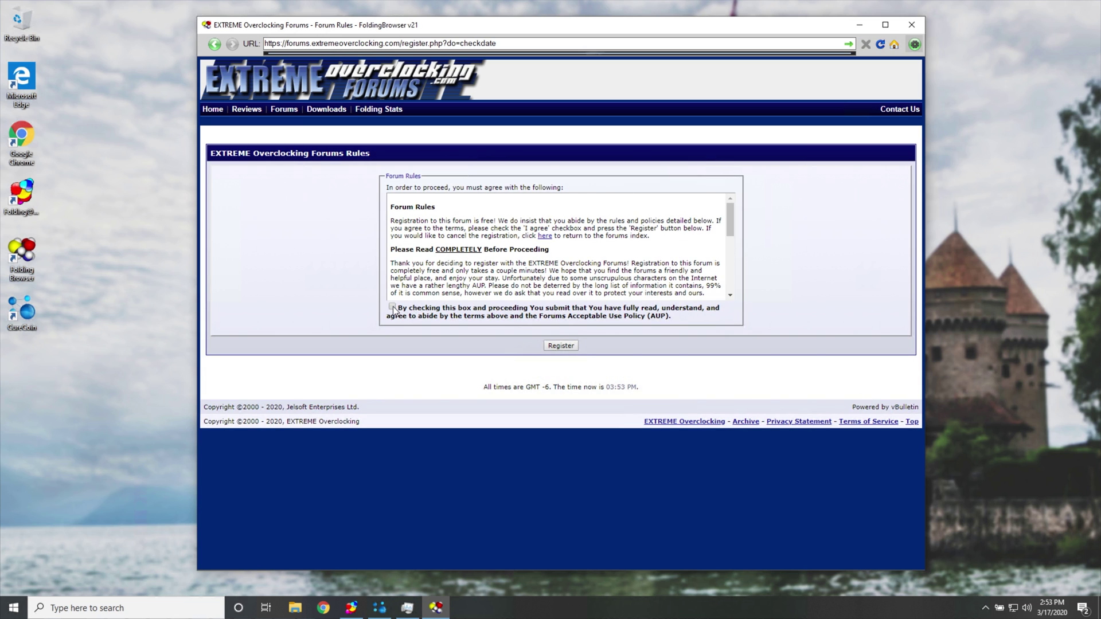
left_click(560, 345)
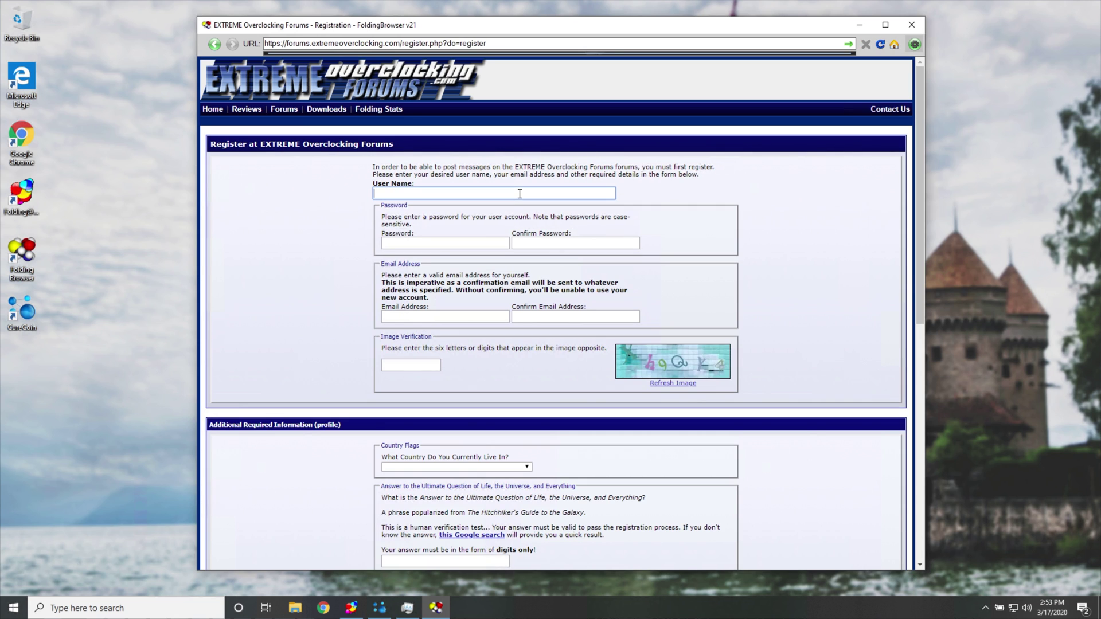
left_click(470, 242)
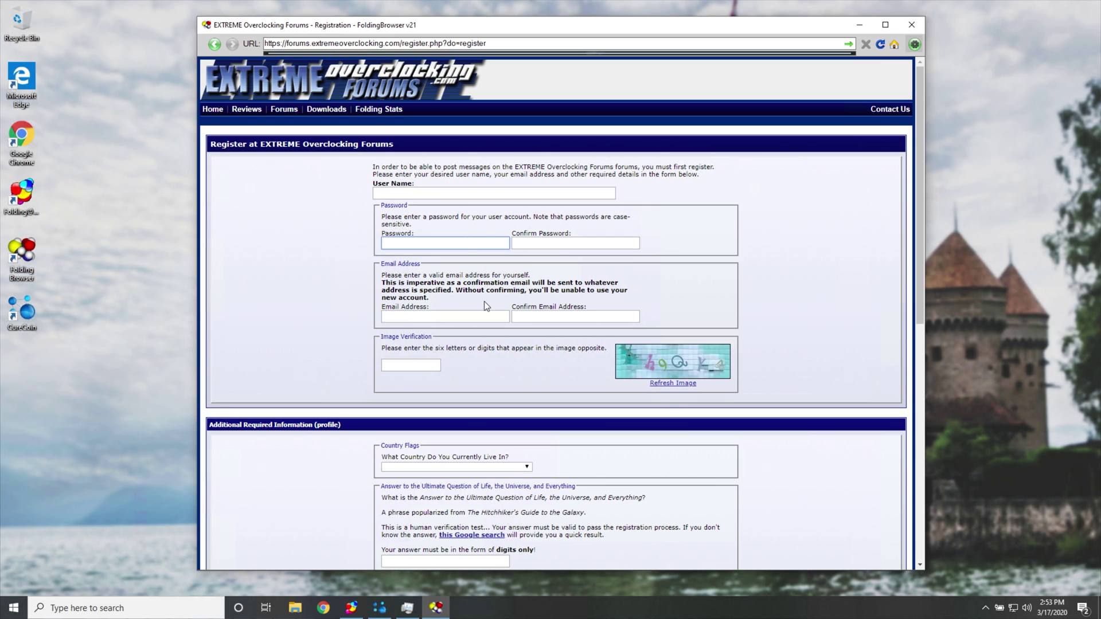
left_click(479, 316)
left_click(420, 363)
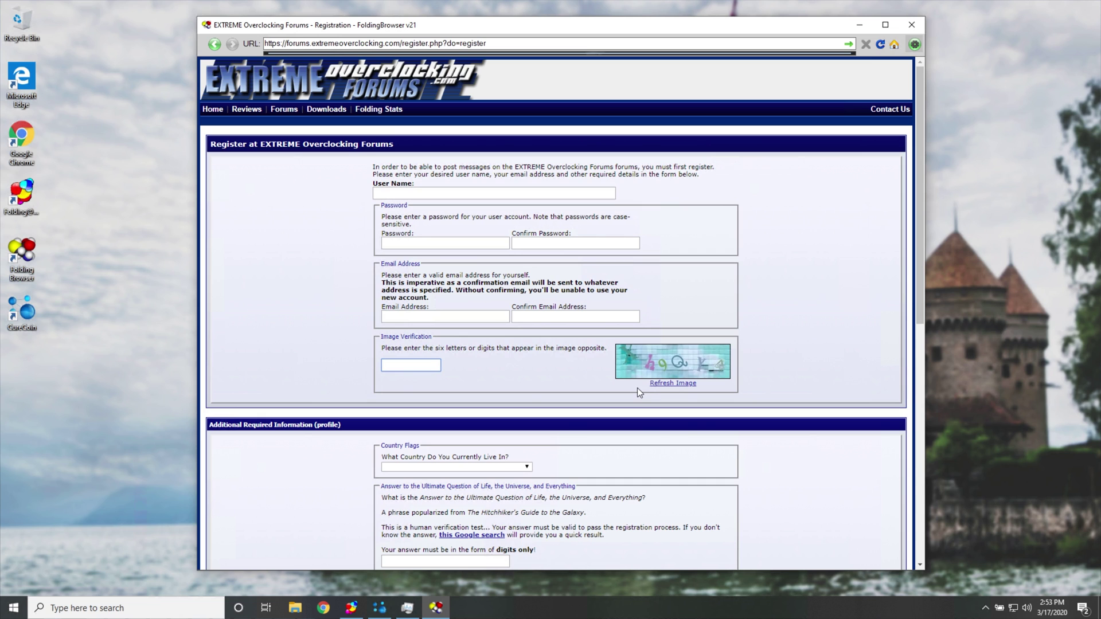
scroll(635, 398, "down", 7)
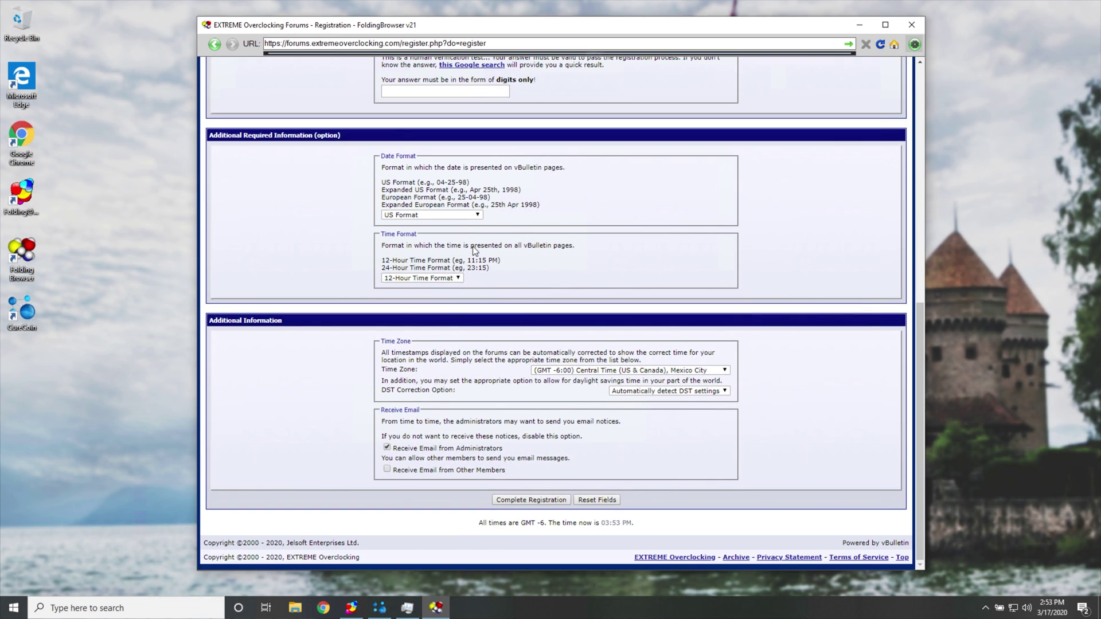
scroll(616, 464, "up", 8)
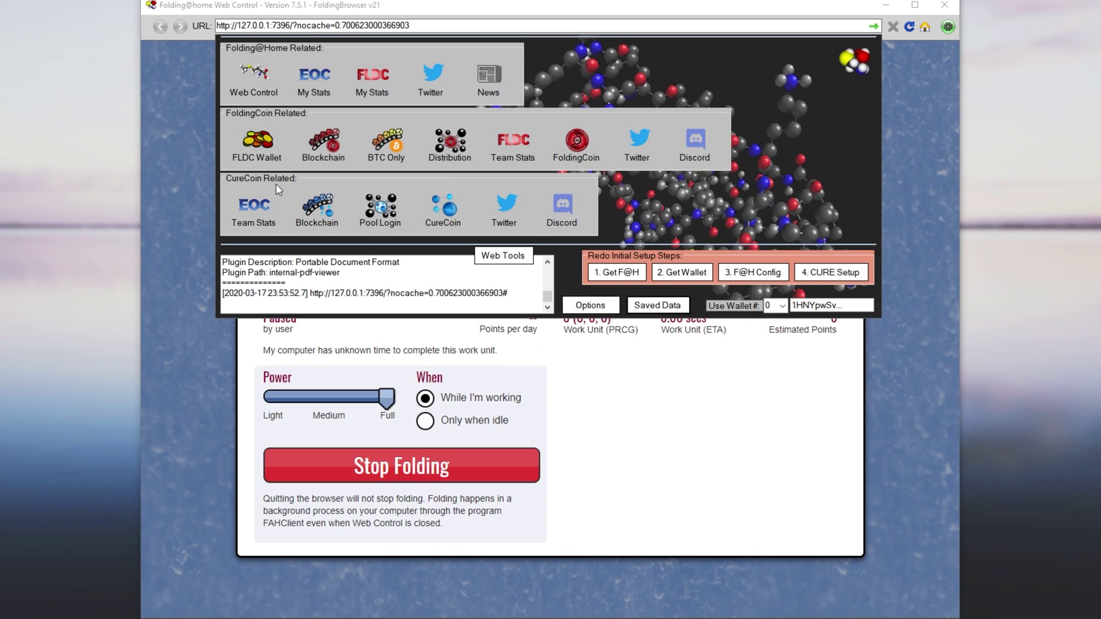
Go to the EXTREME Overclocking forum home and open your own member profile.
left_click(266, 198)
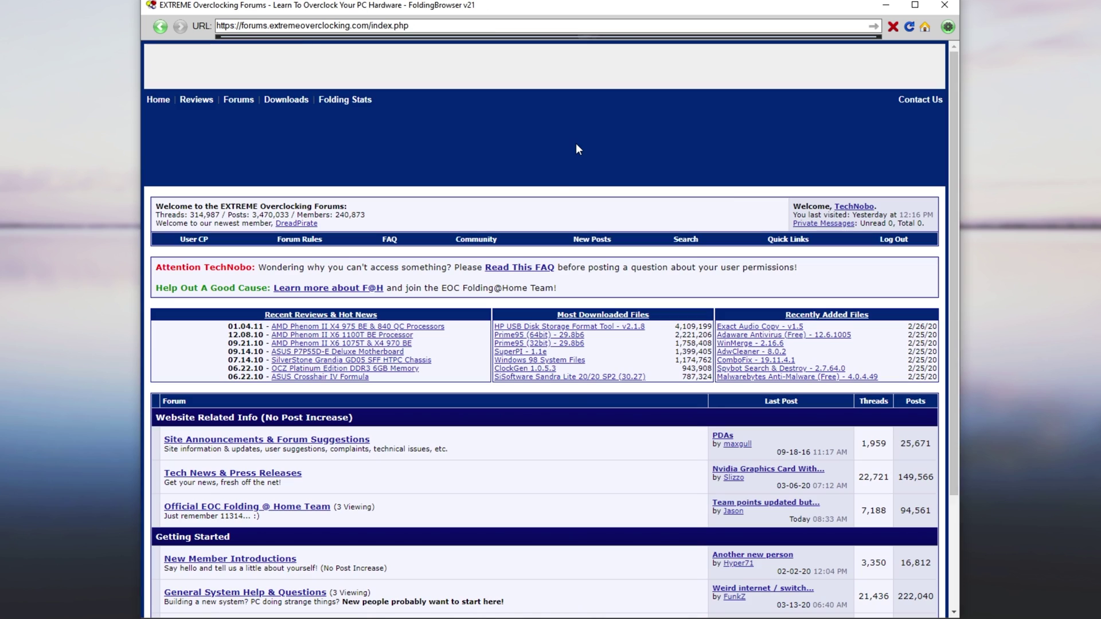
left_click_drag(876, 207, 796, 210)
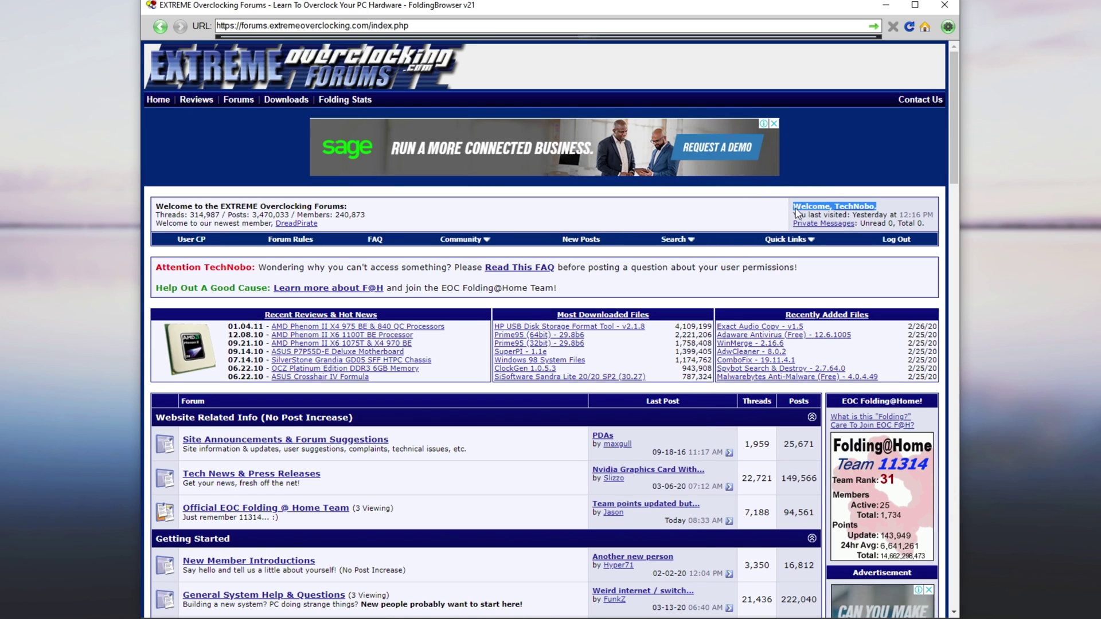
left_click(856, 223)
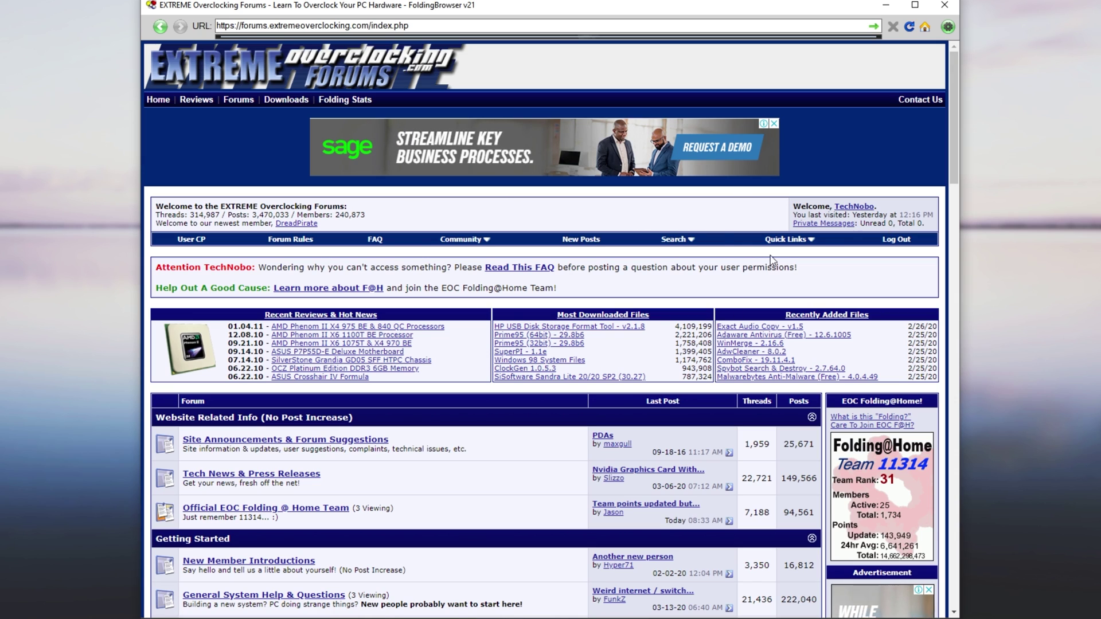
left_click(852, 209)
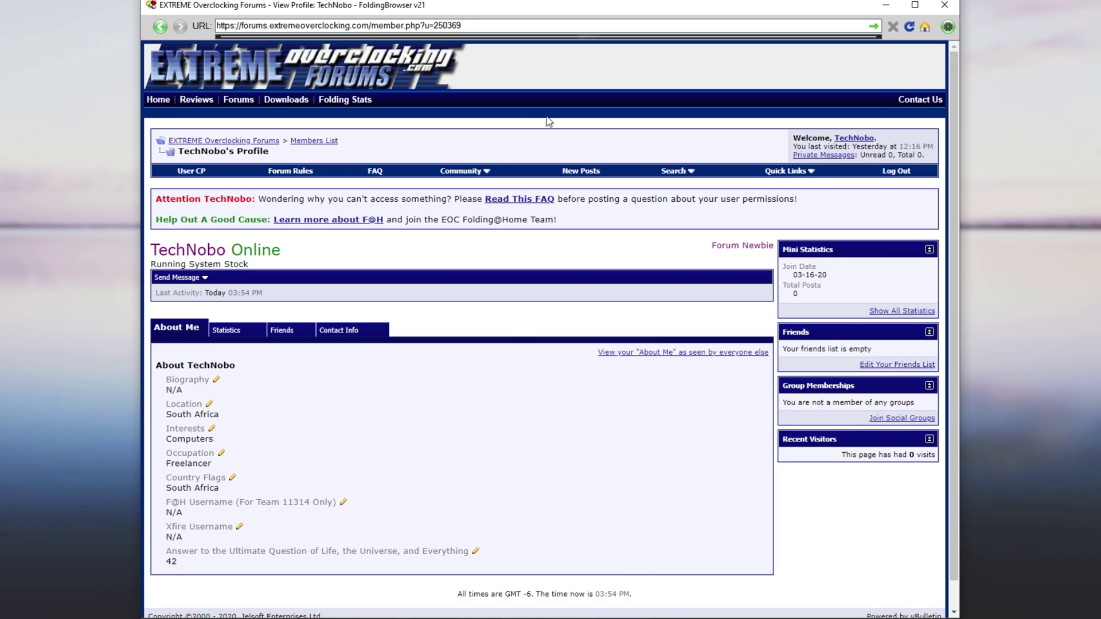
Copy the member ID number after u= from the profile page address.
mouse_move(452, 25)
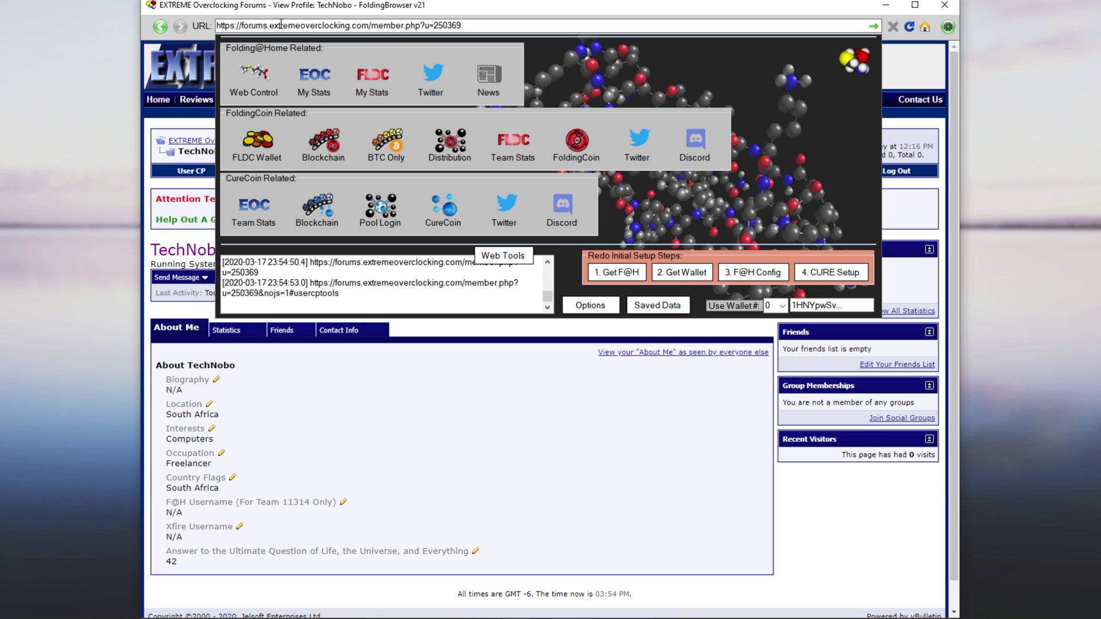
double_click(252, 25)
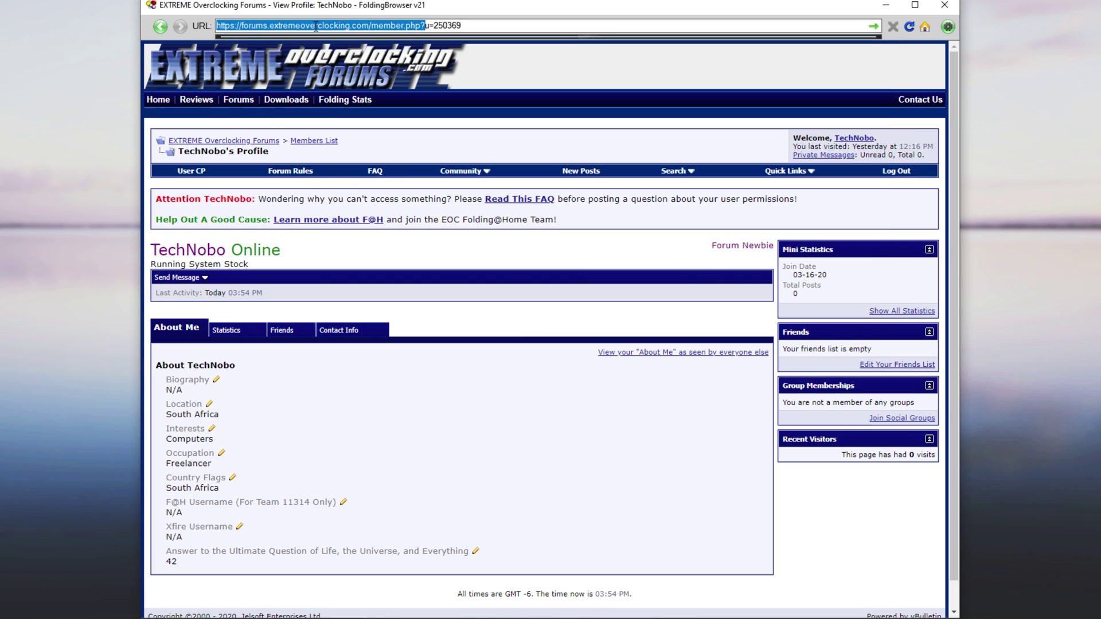
left_click(376, 27)
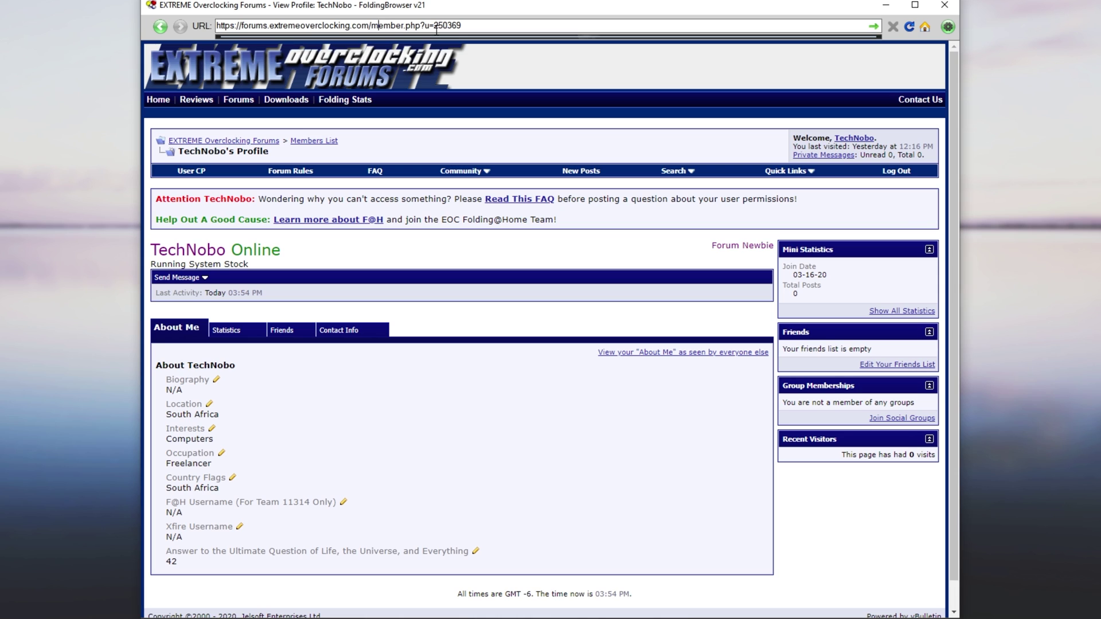
left_click_drag(434, 26, 465, 25)
right_click(452, 26)
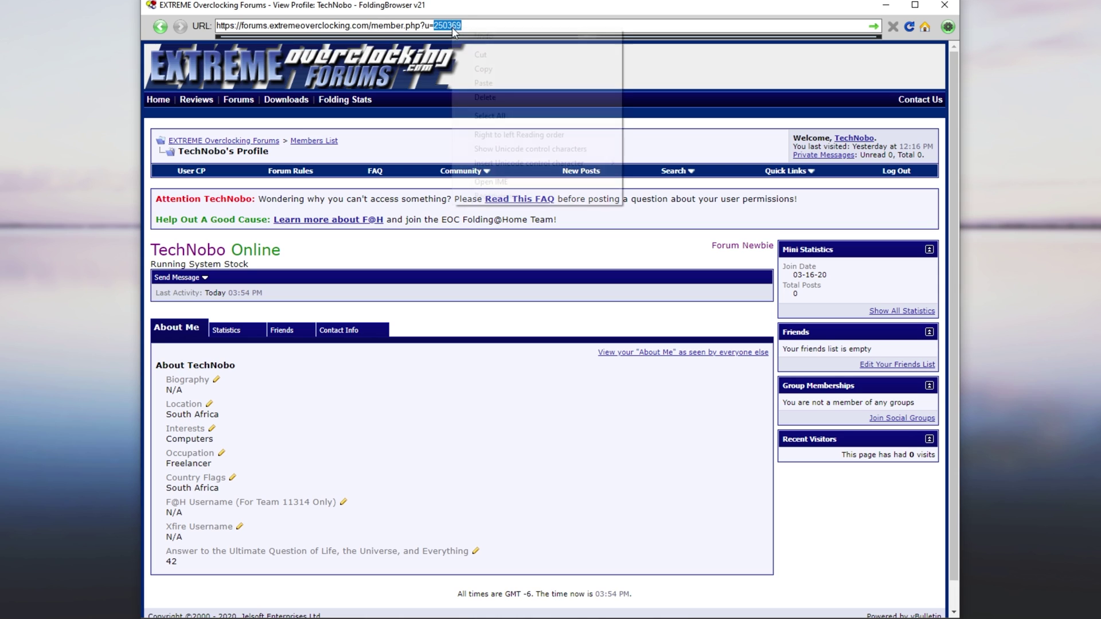
left_click(485, 69)
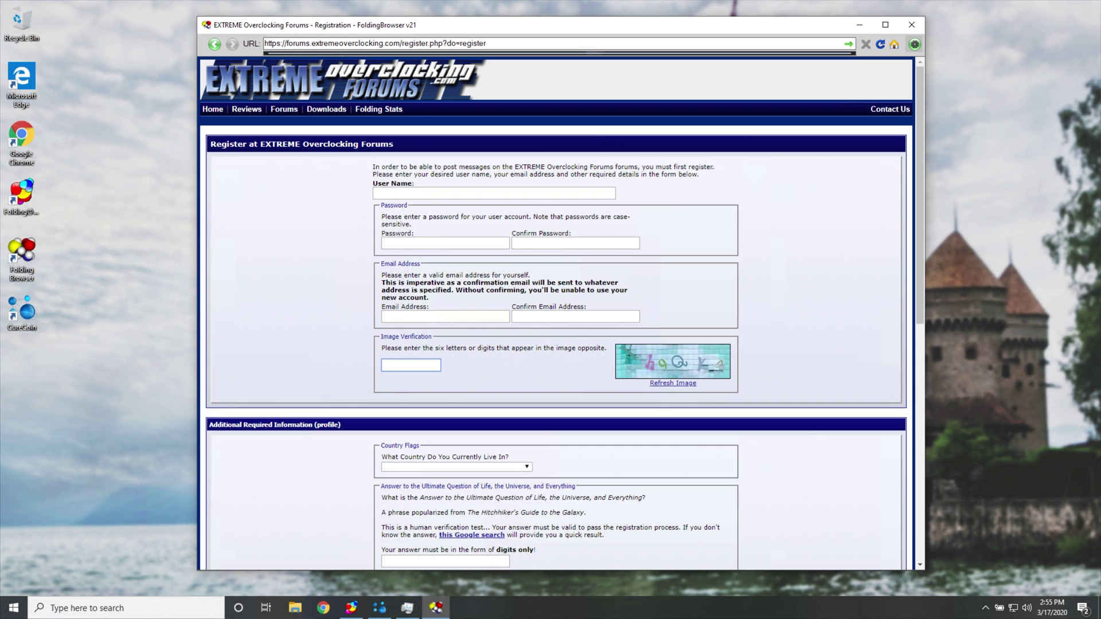
Paste the member ID into Saved Data's Extreme Overclocking Id field, save and close.
left_click(915, 44)
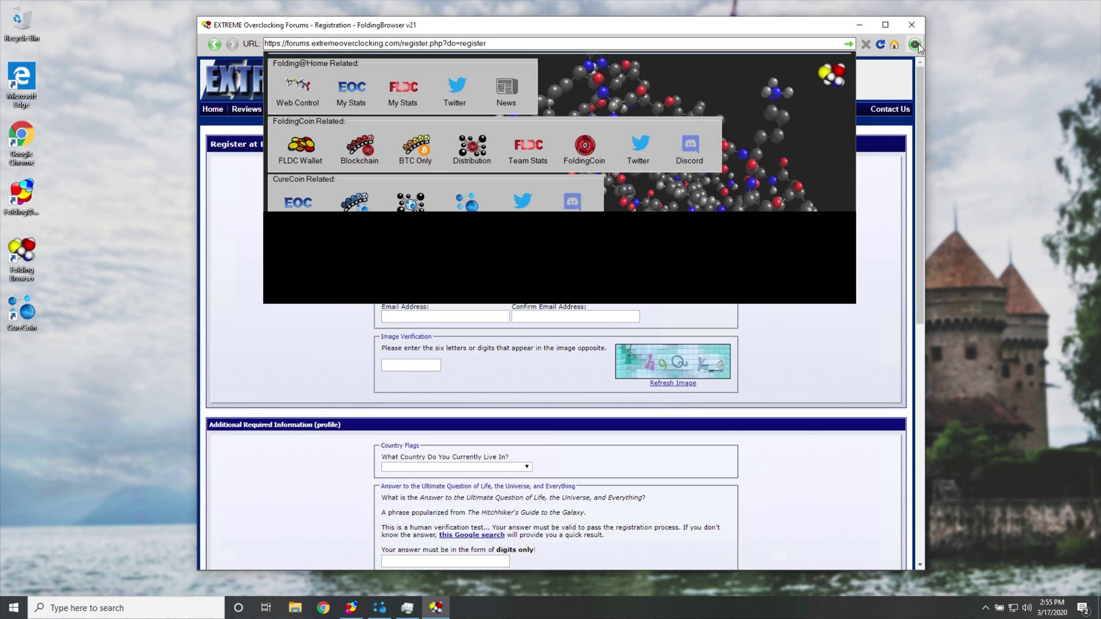
left_click(665, 293)
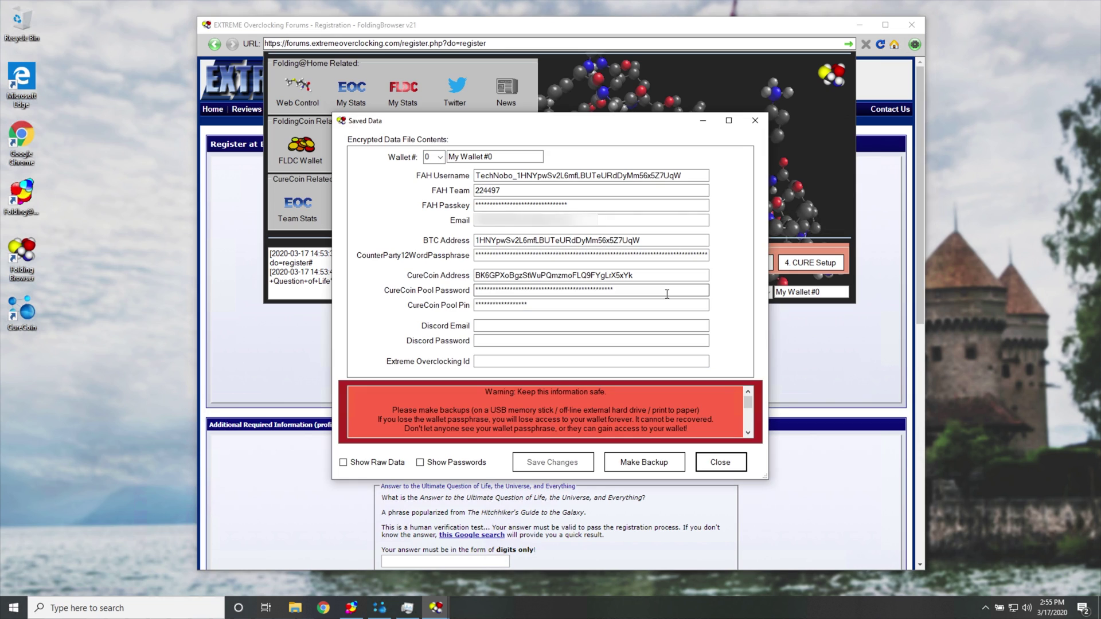
left_click(528, 362)
key("ctrl+v")
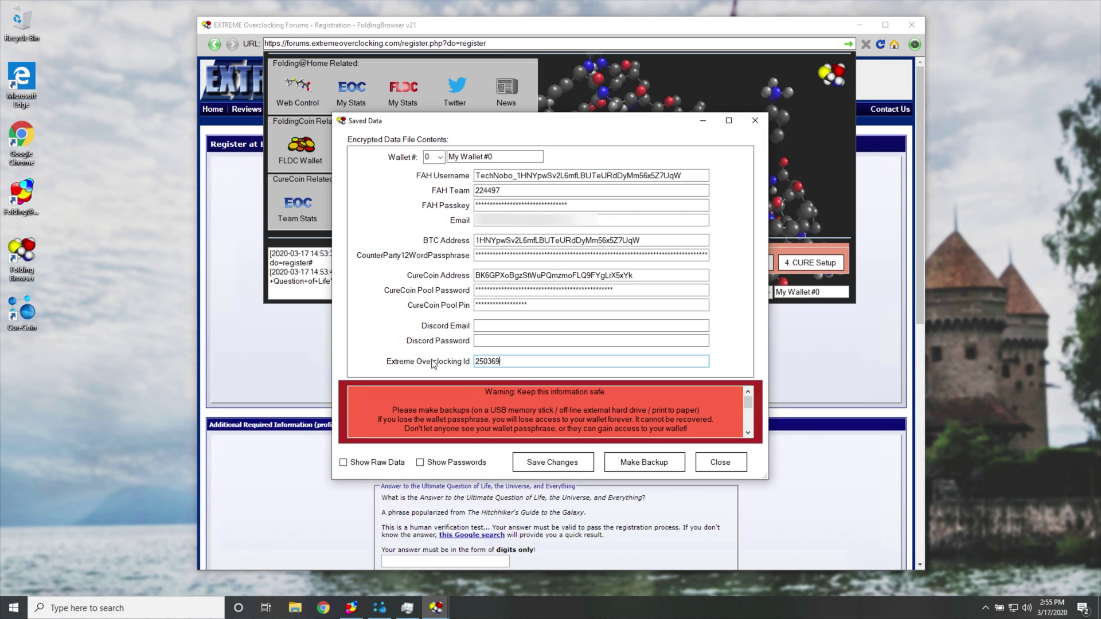
left_click(551, 460)
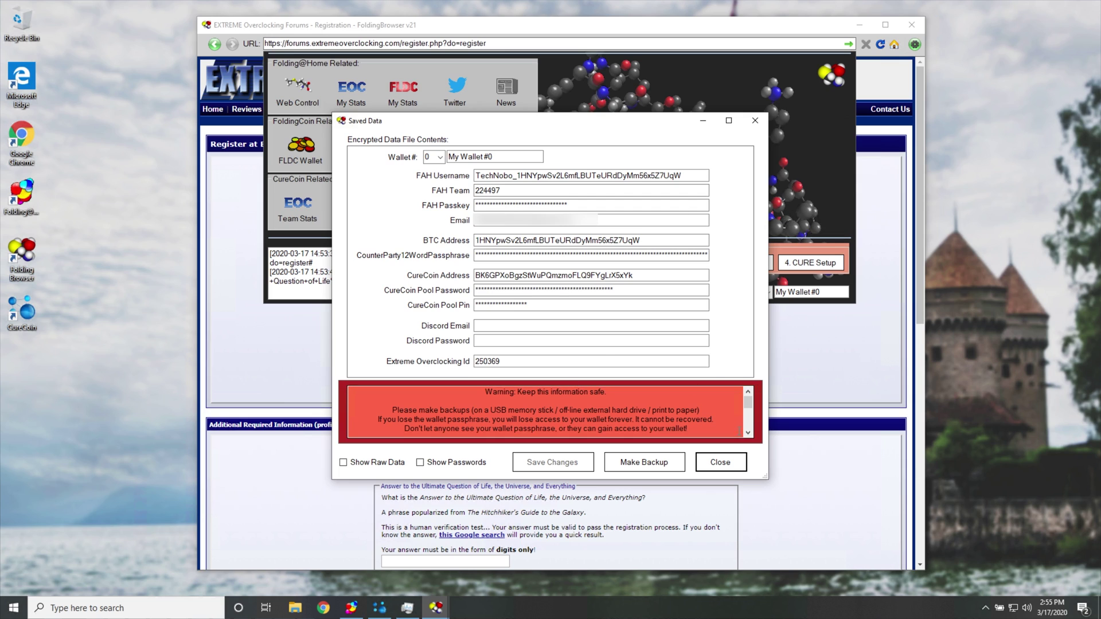
left_click(727, 459)
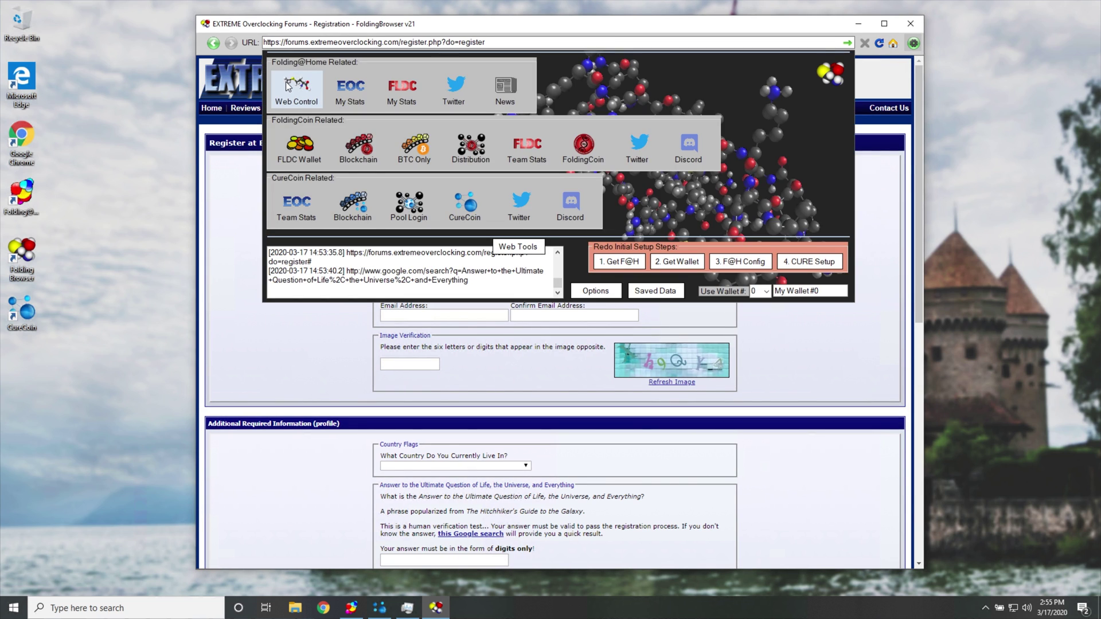
Open Folding@home Web Control and place the Curecoin wallet over it, showing 0.00 CURE.
left_click(289, 84)
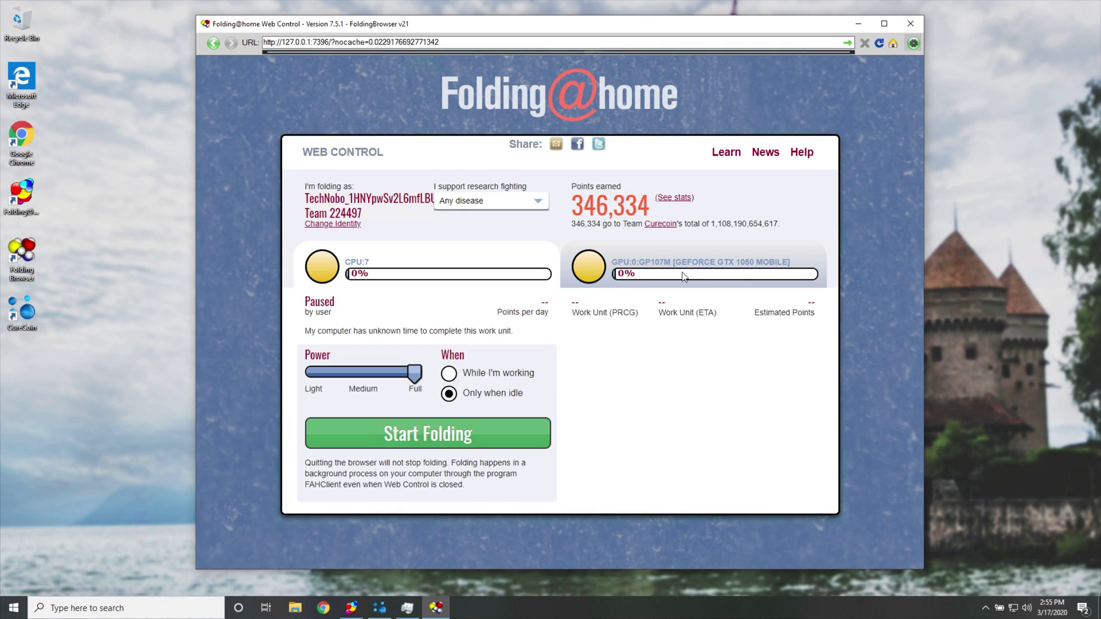
left_click(378, 612)
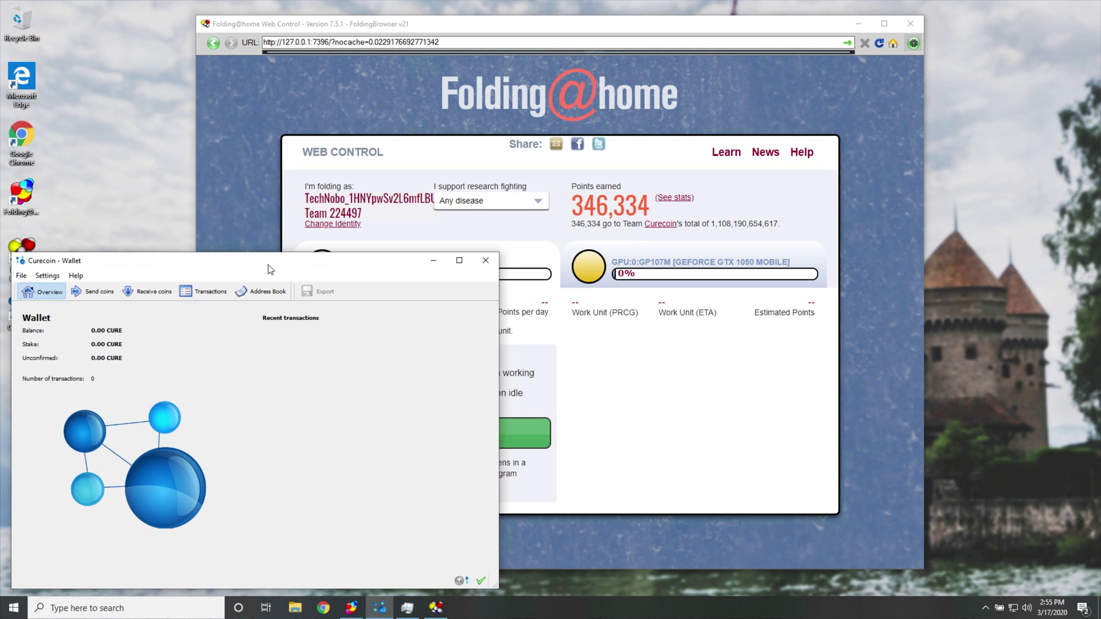
left_click_drag(271, 267, 576, 182)
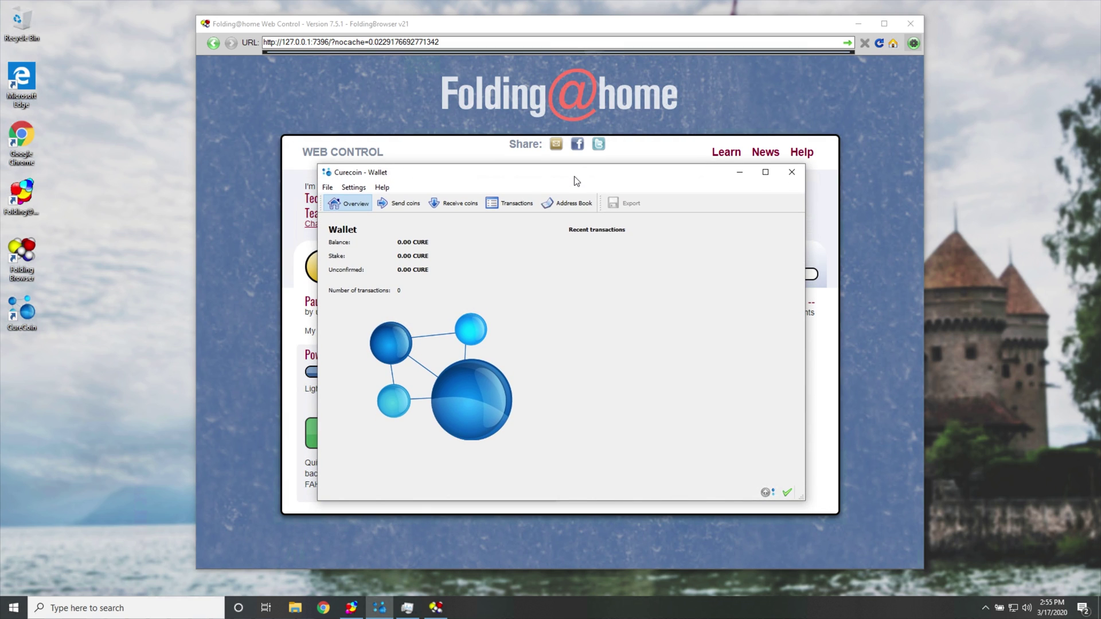
left_click_drag(576, 181, 572, 188)
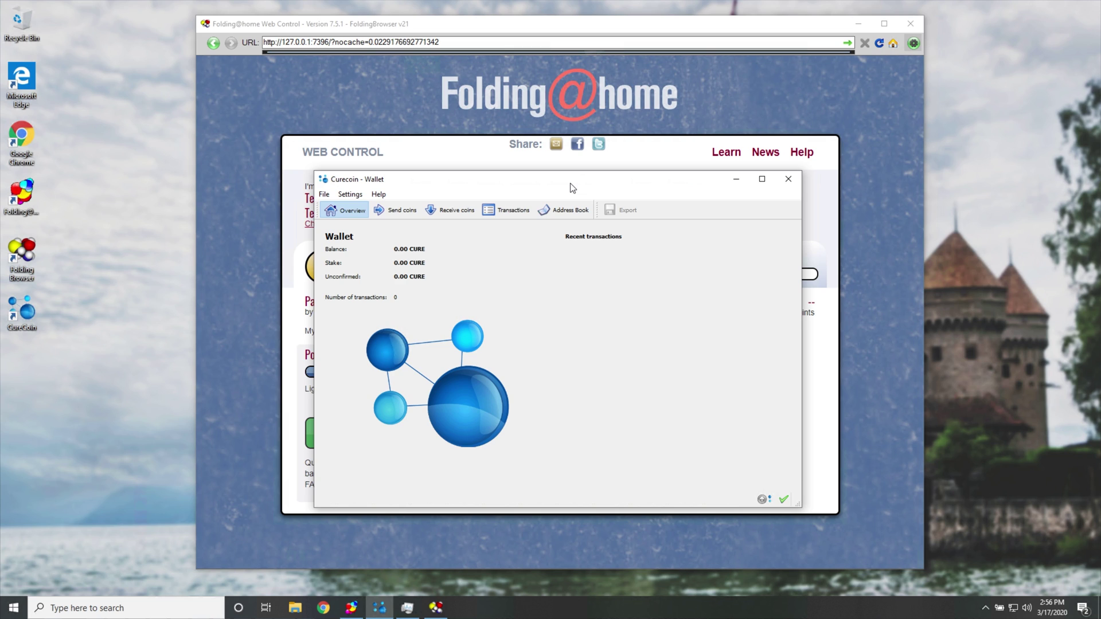
double_click(413, 248)
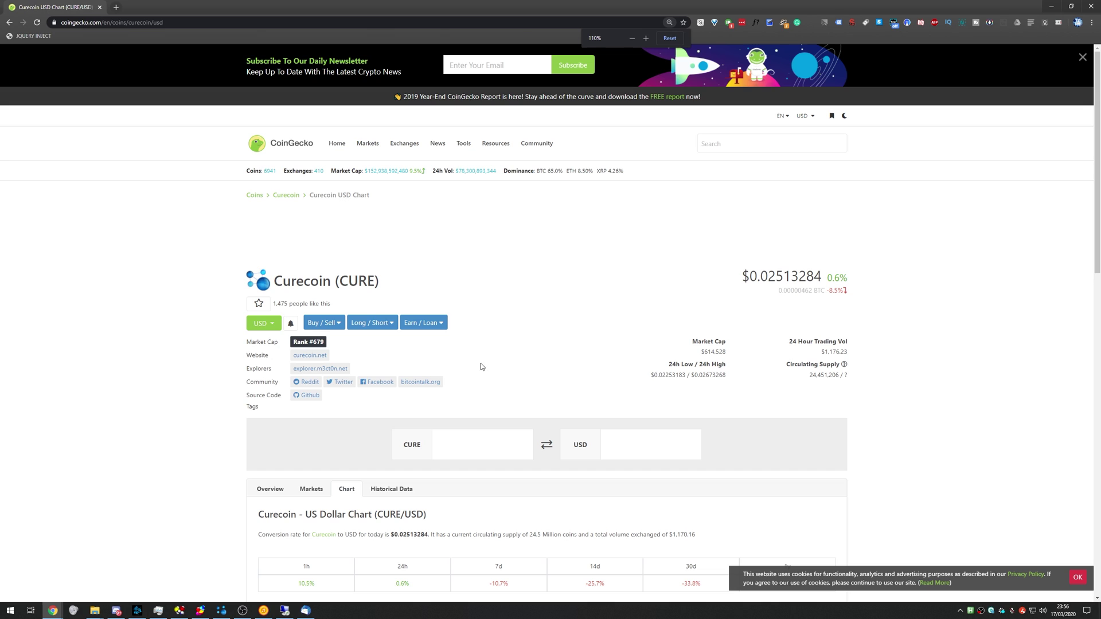
Check the $0.02513284 Curecoin price and switch its chart from 180 days to 24h.
double_click(774, 277)
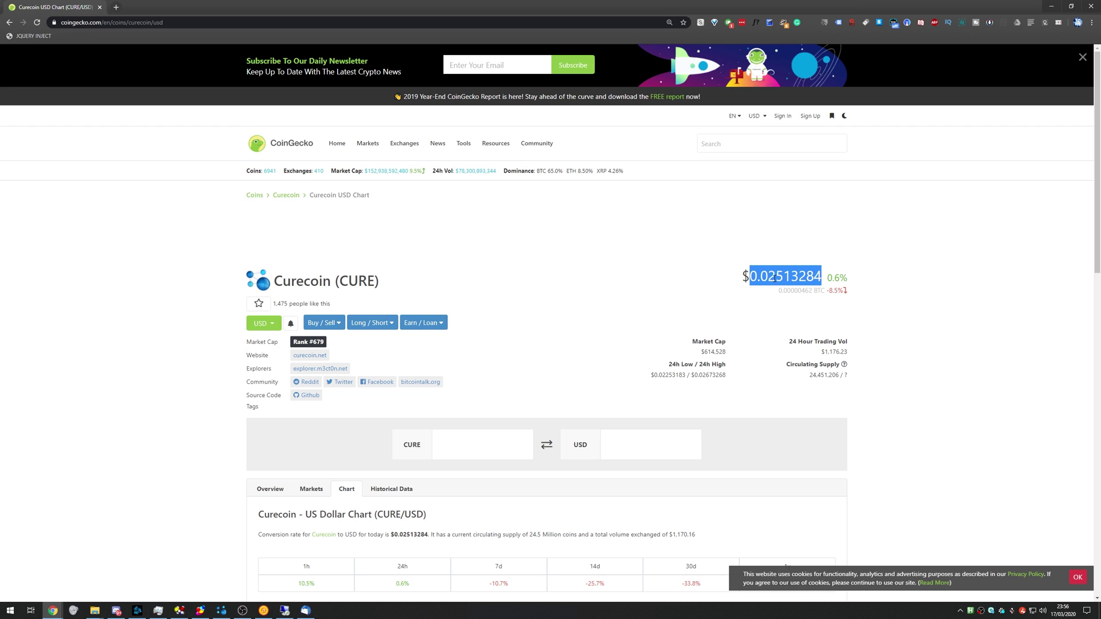
left_click(774, 278)
left_click_drag(781, 276, 760, 277)
scroll(780, 363, "down", 6)
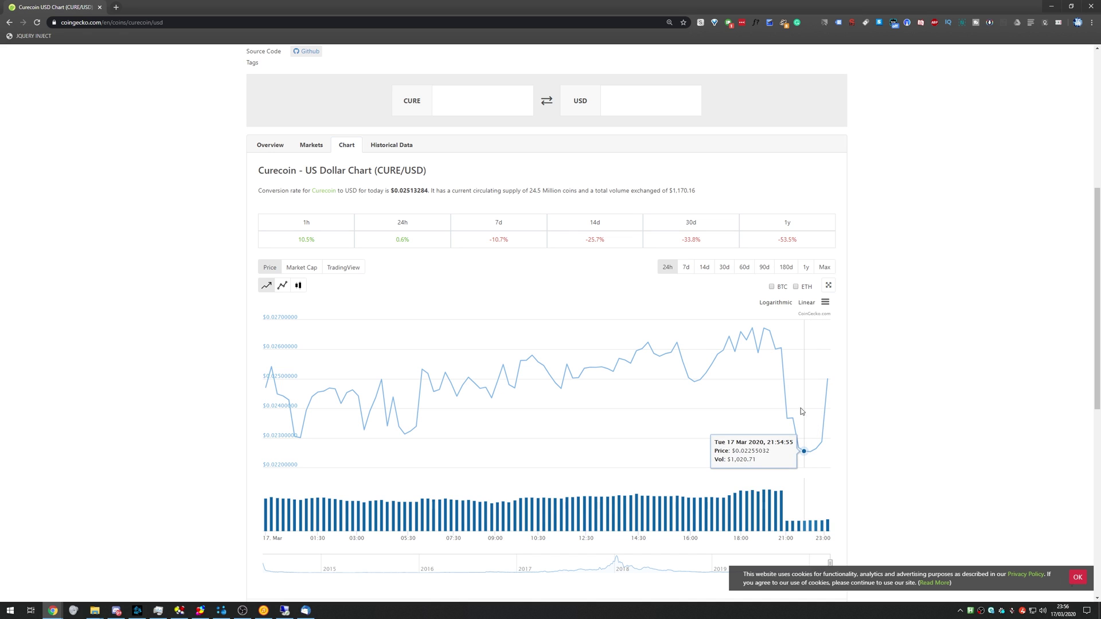
left_click(786, 267)
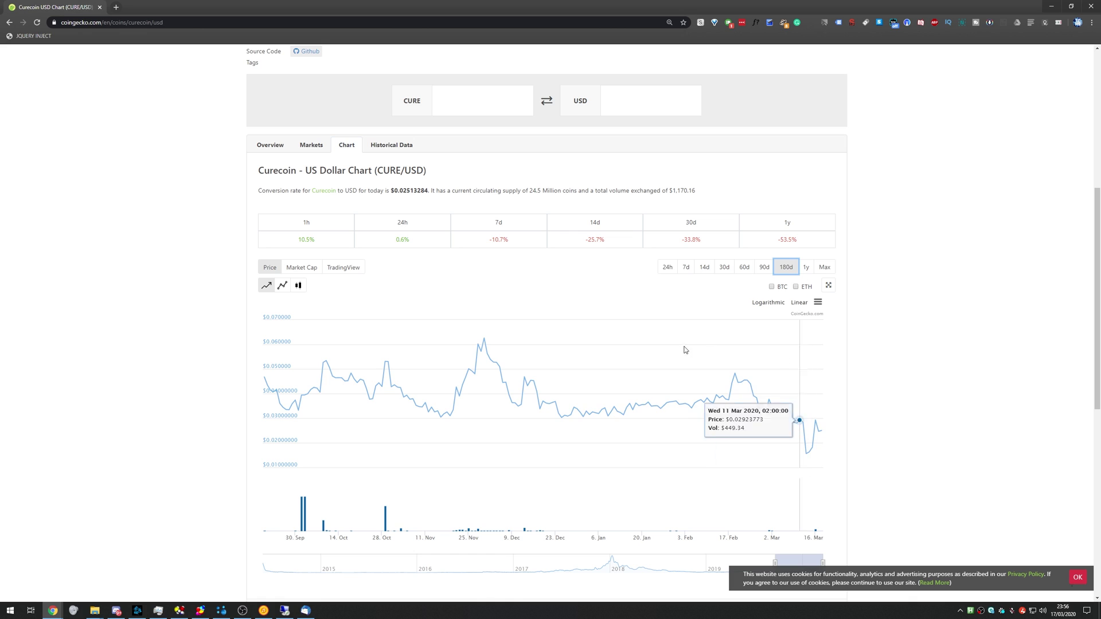
left_click(667, 269)
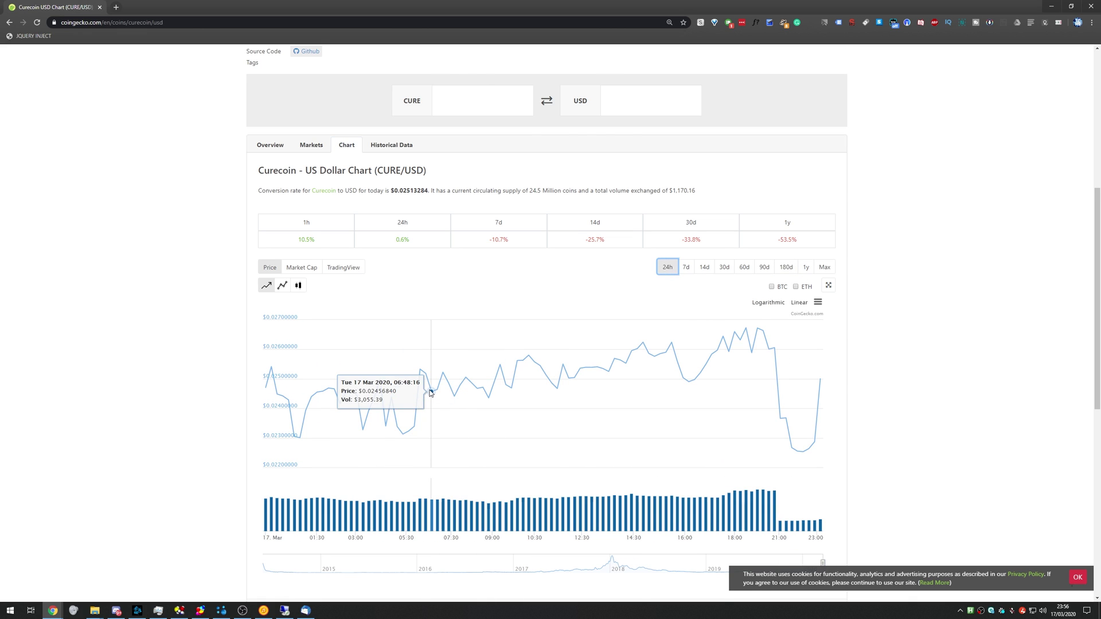
scroll(576, 335, "up", 5)
View the wallet's single 0.454375 CURE received transaction, then go back to Overview.
key("alt+Tab")
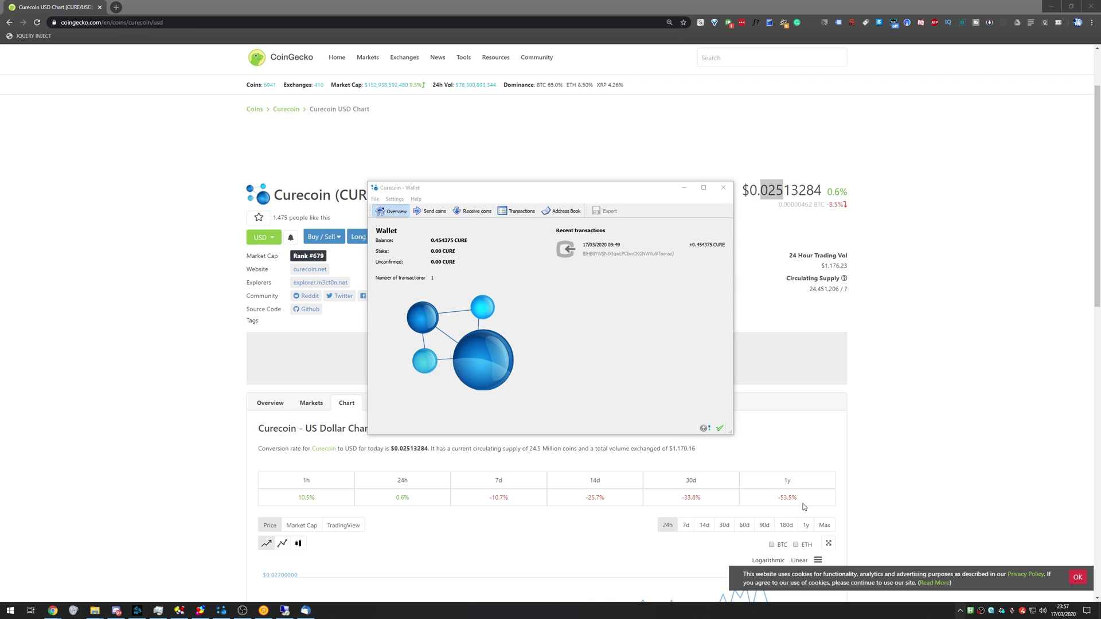
left_click(499, 432)
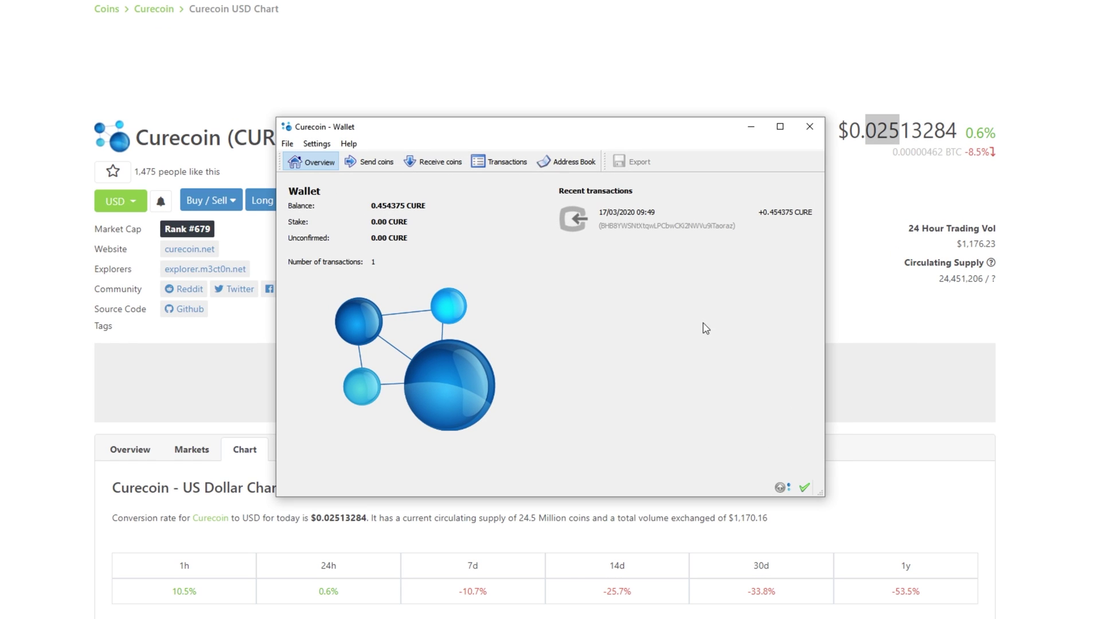
left_click(768, 217)
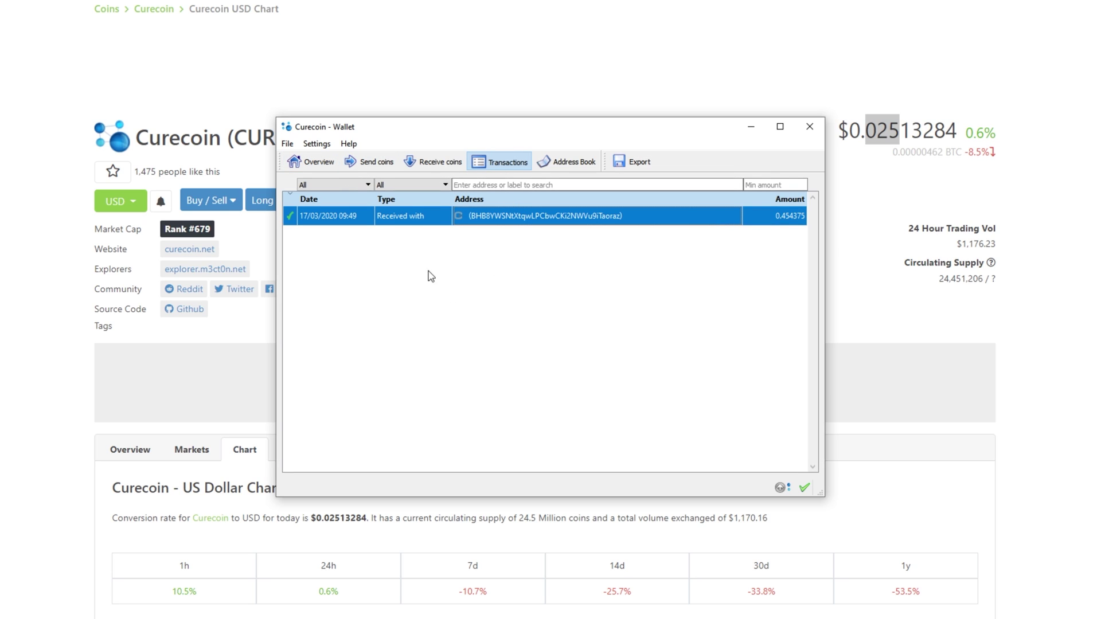
key("alt+1")
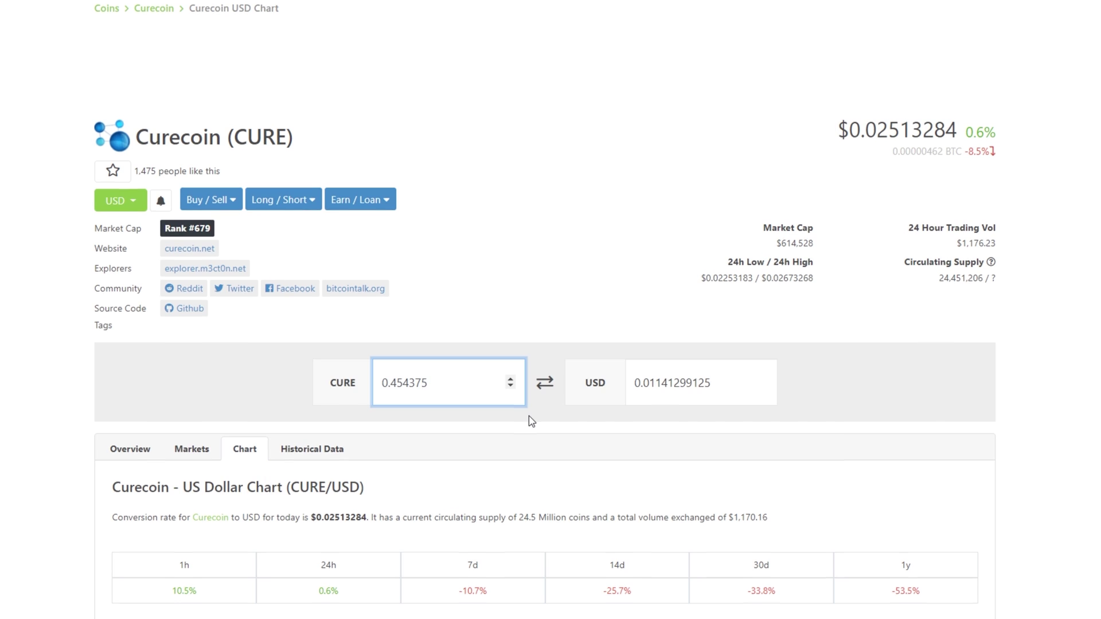
In the converter, highlight the roughly 0.0114 USD value of 0.454375 CURE.
scroll(529, 415, "down", 1)
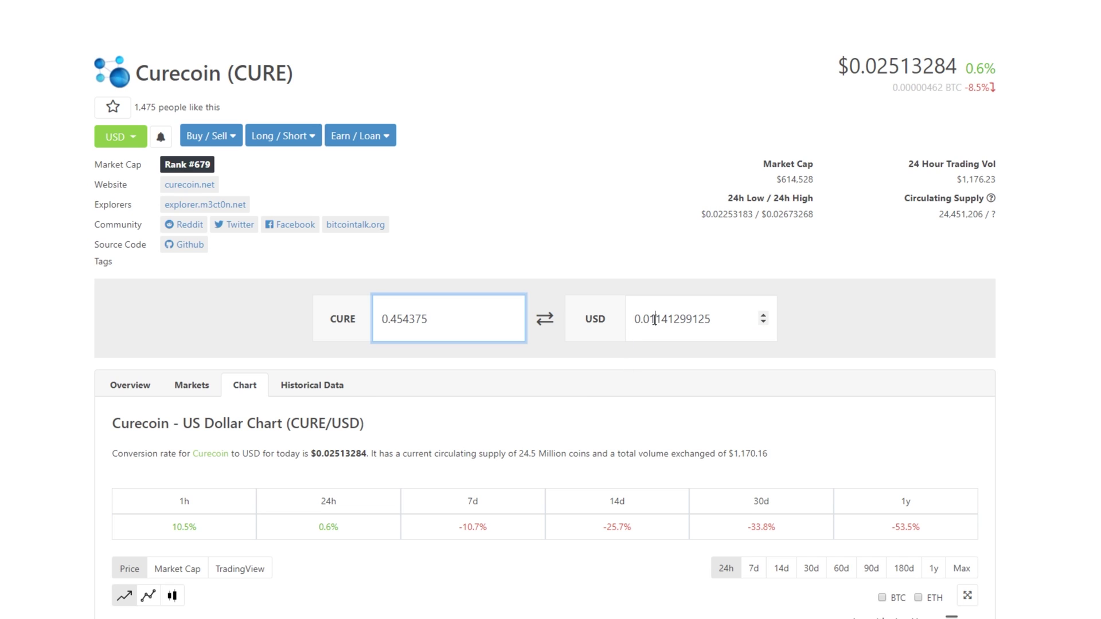
left_click_drag(657, 320, 626, 330)
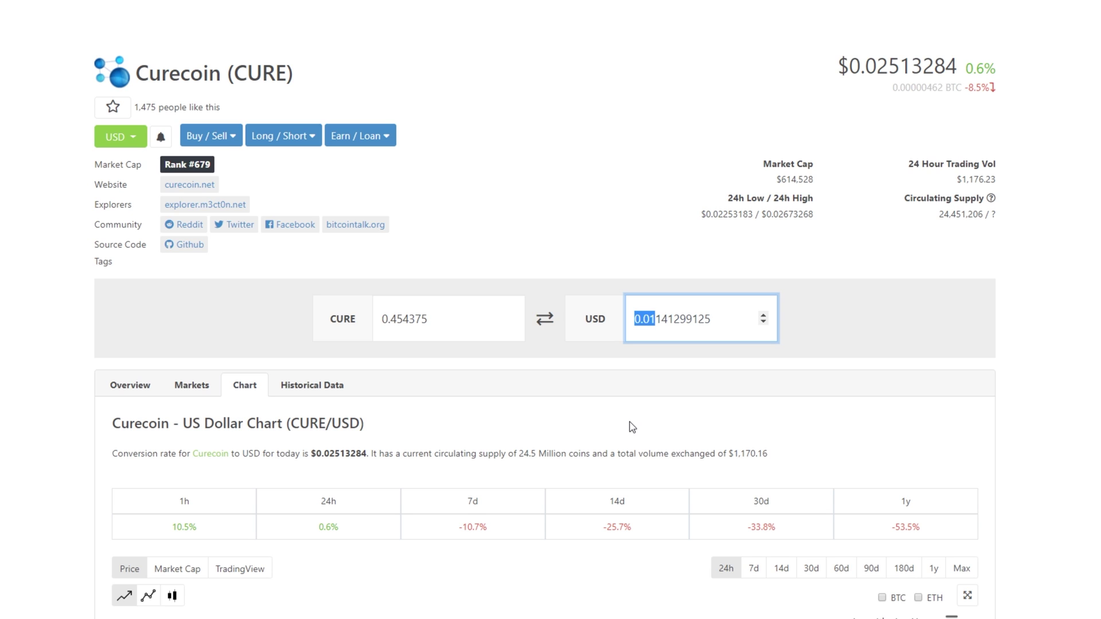
scroll(805, 192, "up", 2)
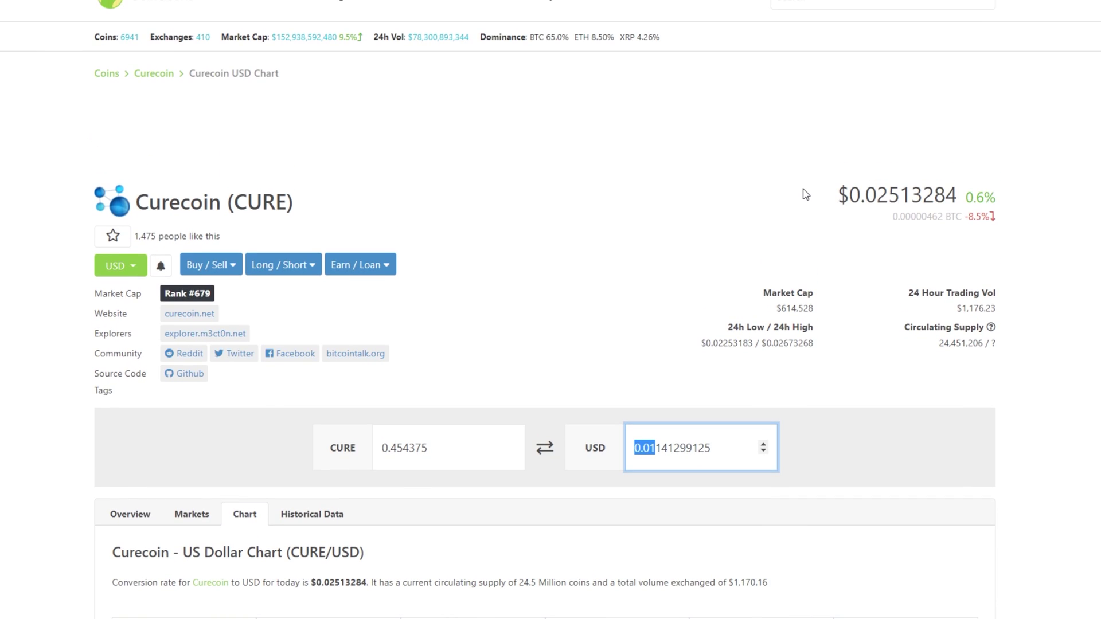
scroll(806, 194, "up", 1)
scroll(806, 193, "down", 1)
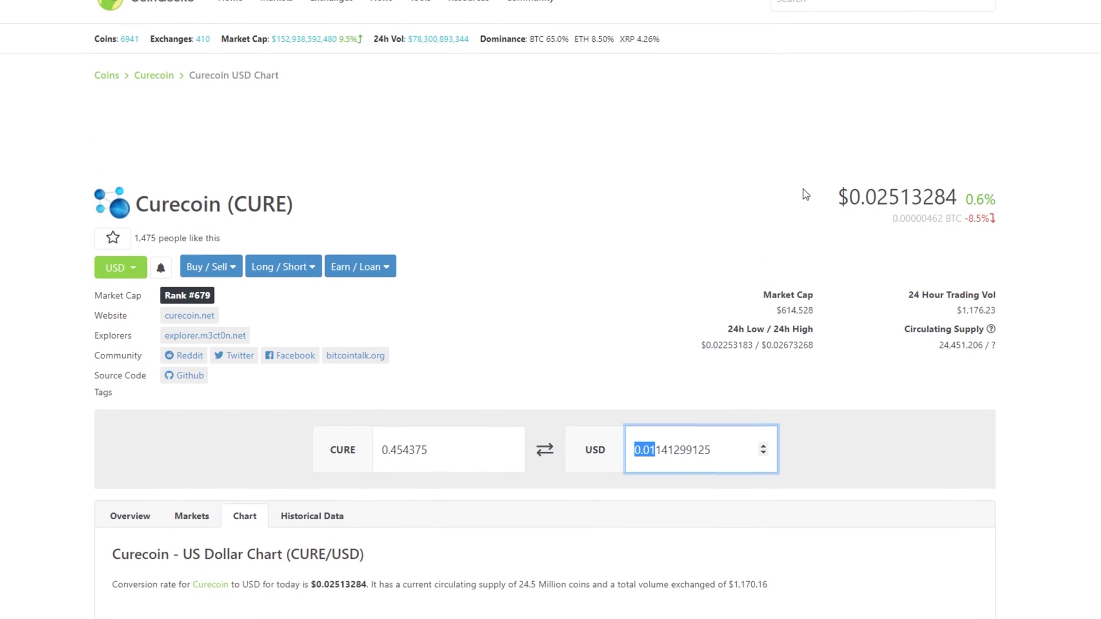
scroll(806, 194, "down", 1)
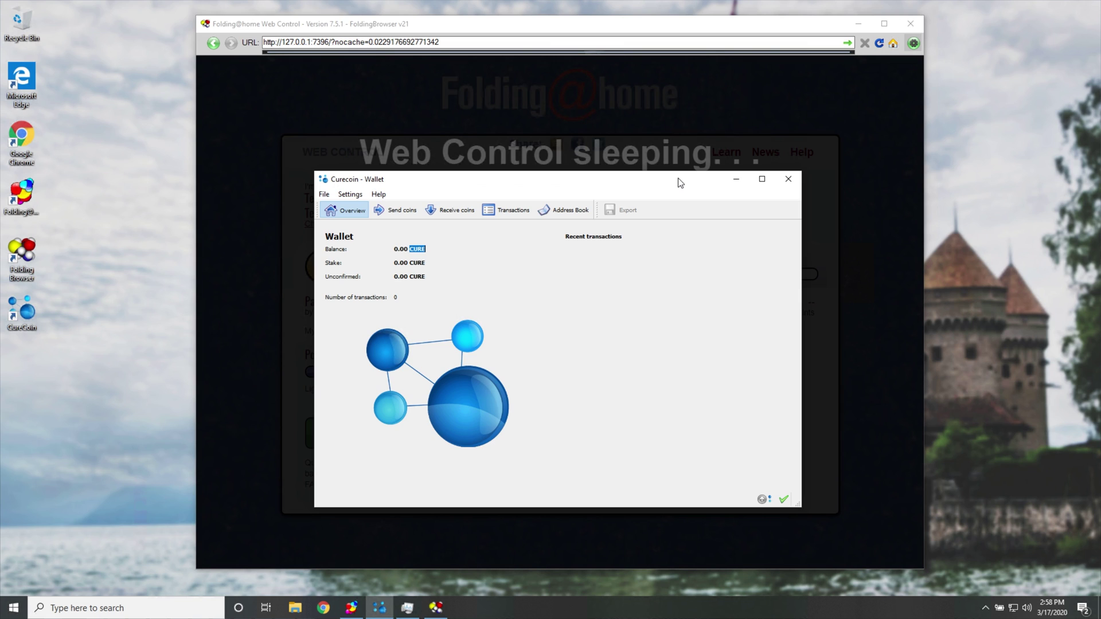
Highlight the 346,334 points earned, then close the Curecoin wallet and the links panel.
left_click_drag(531, 184, 268, 282)
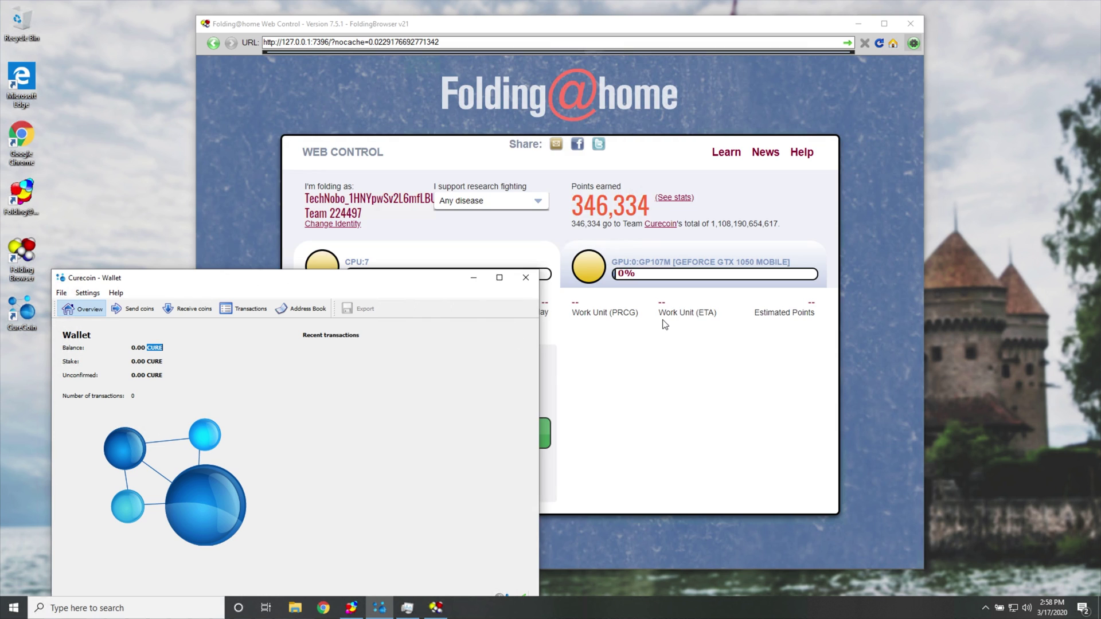
left_click(664, 325)
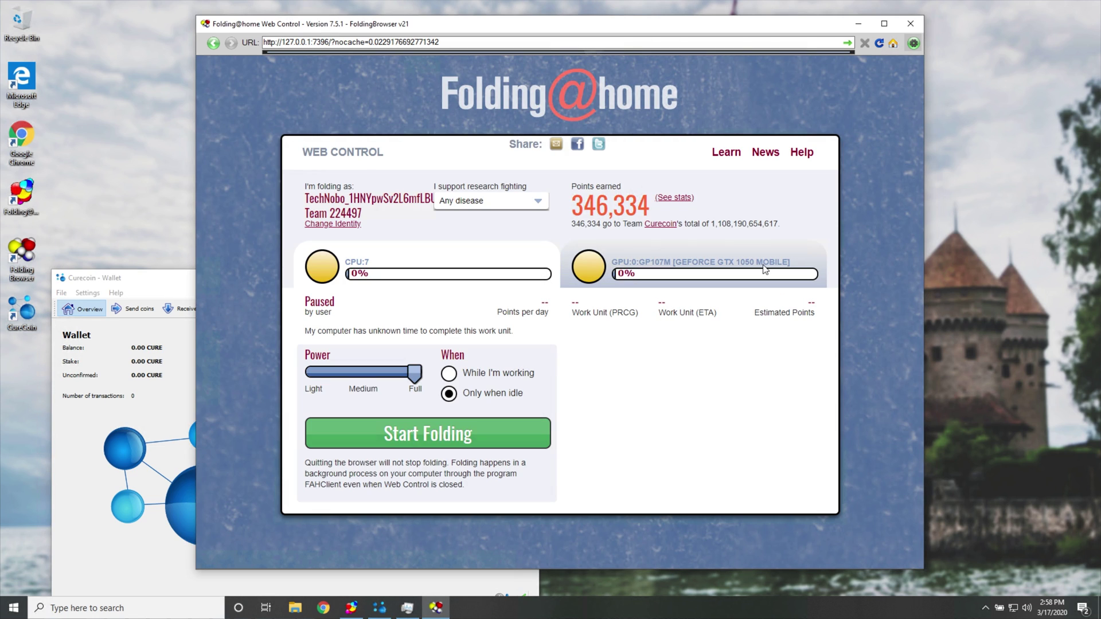
double_click(611, 206)
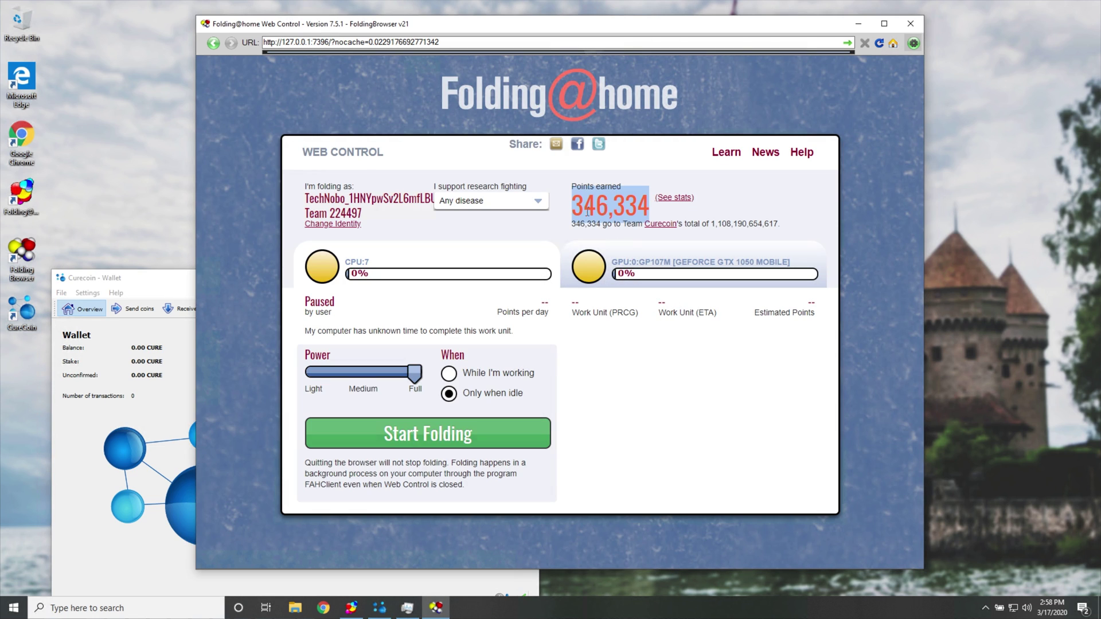
left_click_drag(115, 277, 381, 178)
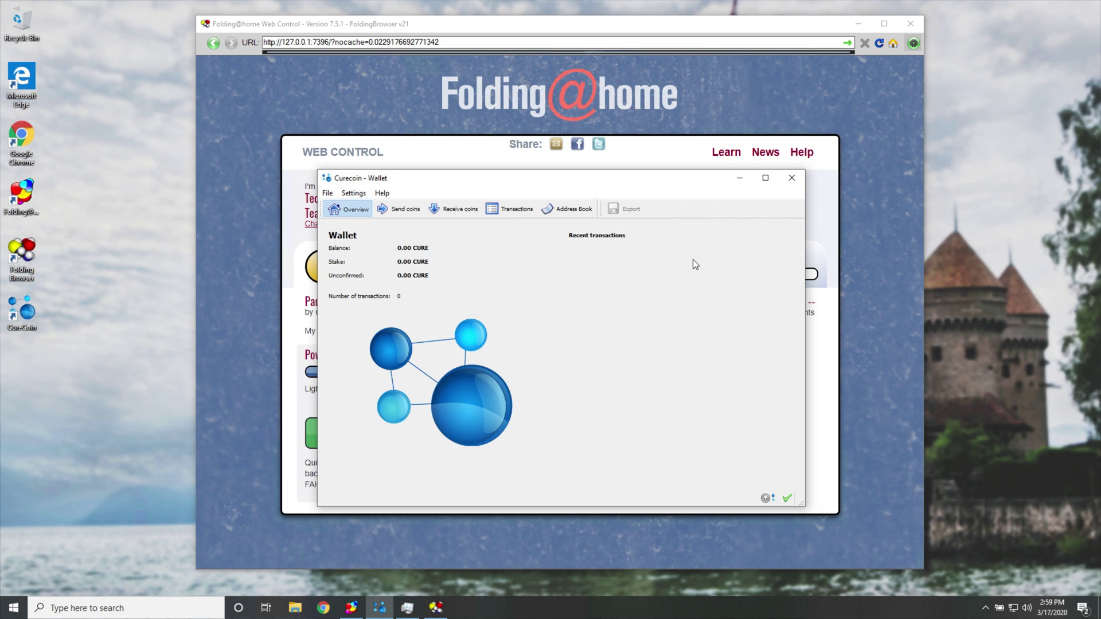
left_click(792, 178)
left_click(911, 46)
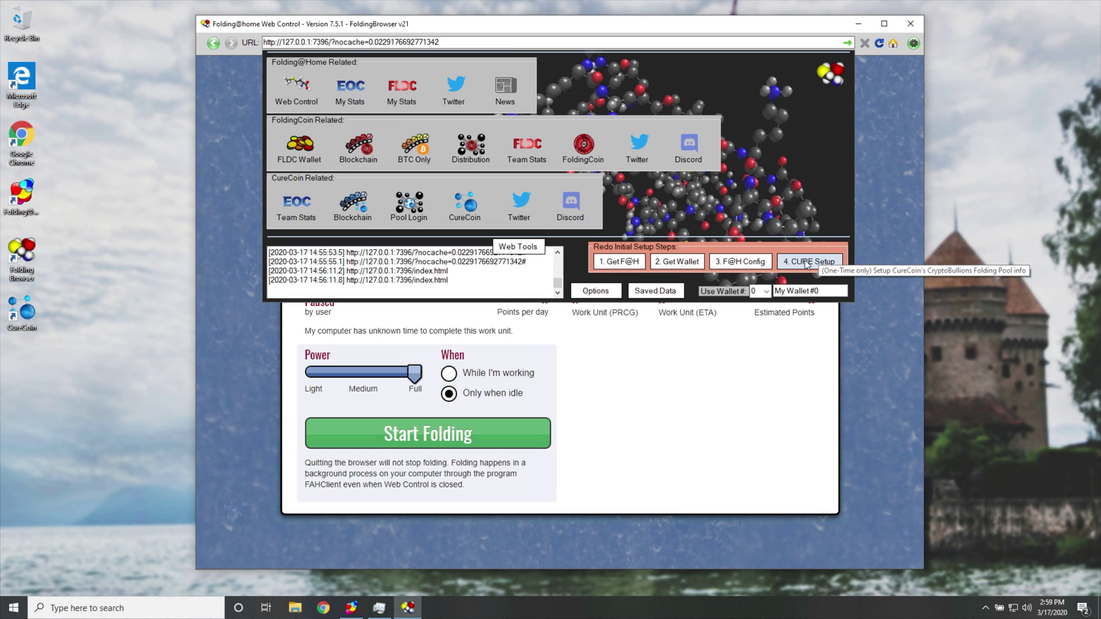
left_click(832, 166)
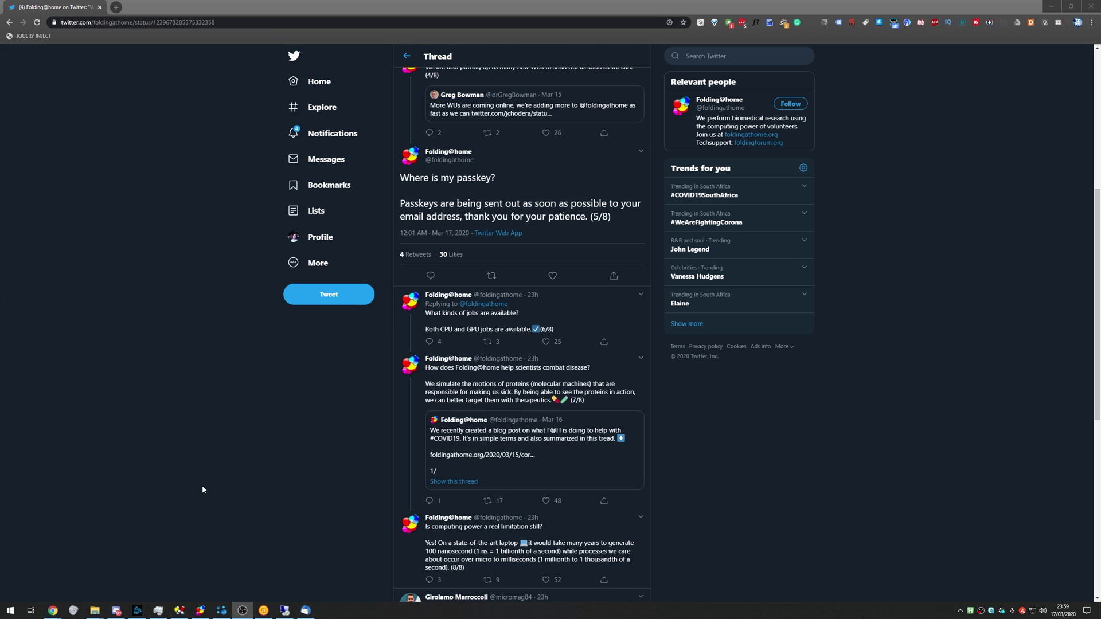
Return from the Folding@home thread to the profile's tweets and zoom back to 100%.
scroll(202, 485, "up", 5)
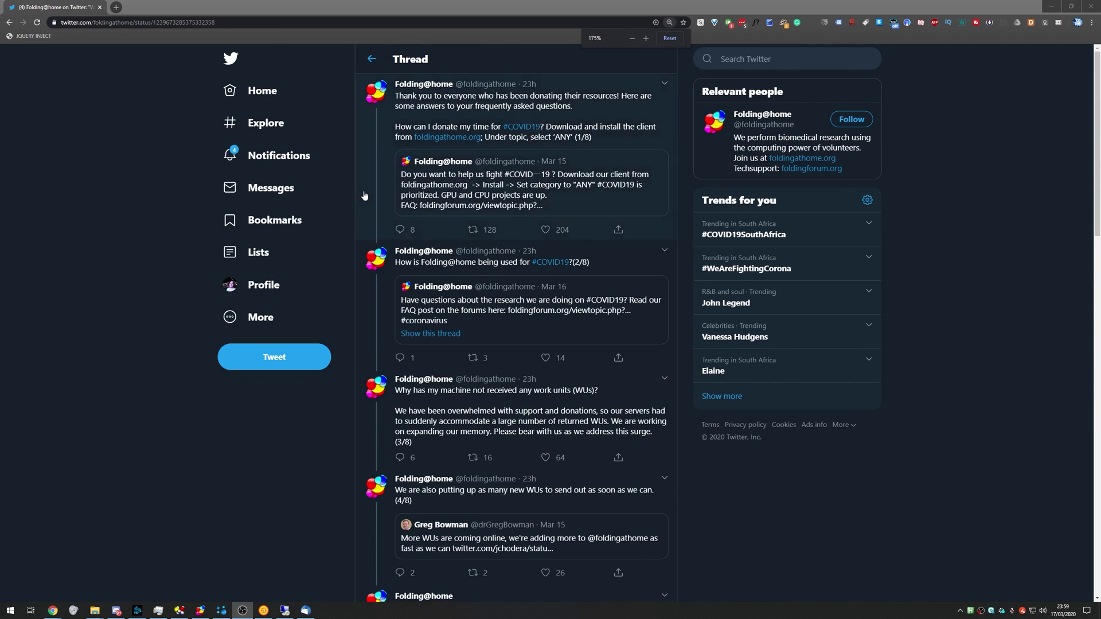
key("alt+Left")
key("ctrl+plus")
key("ctrl+plus")
key("ctrl+plus")
key("ctrl+plus")
scroll(522, 358, "up", 1)
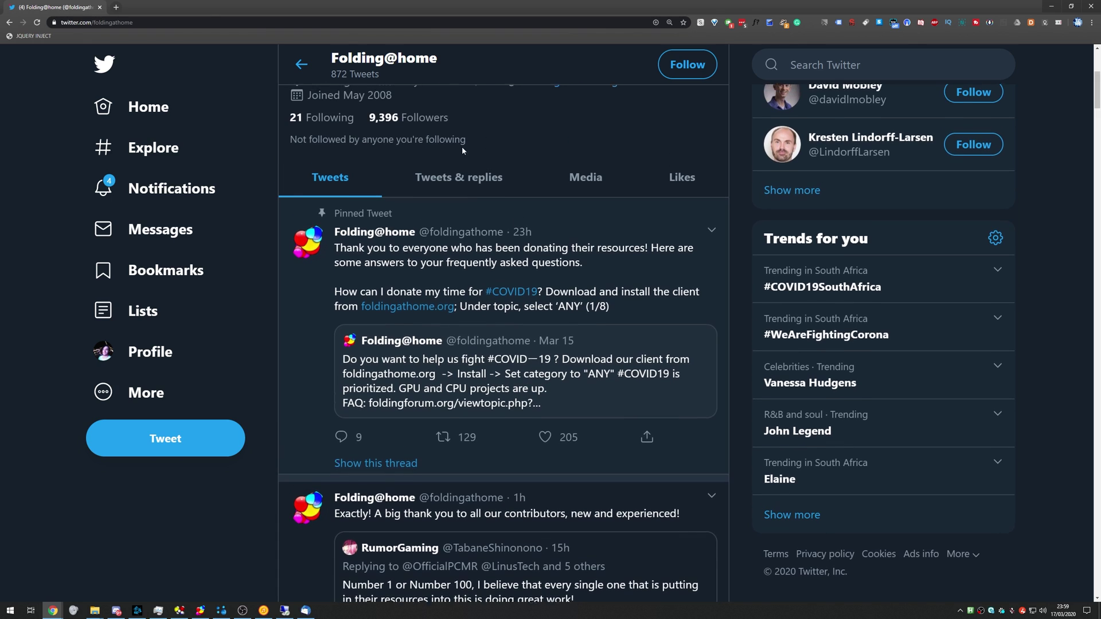
mouse_move(1060, 615)
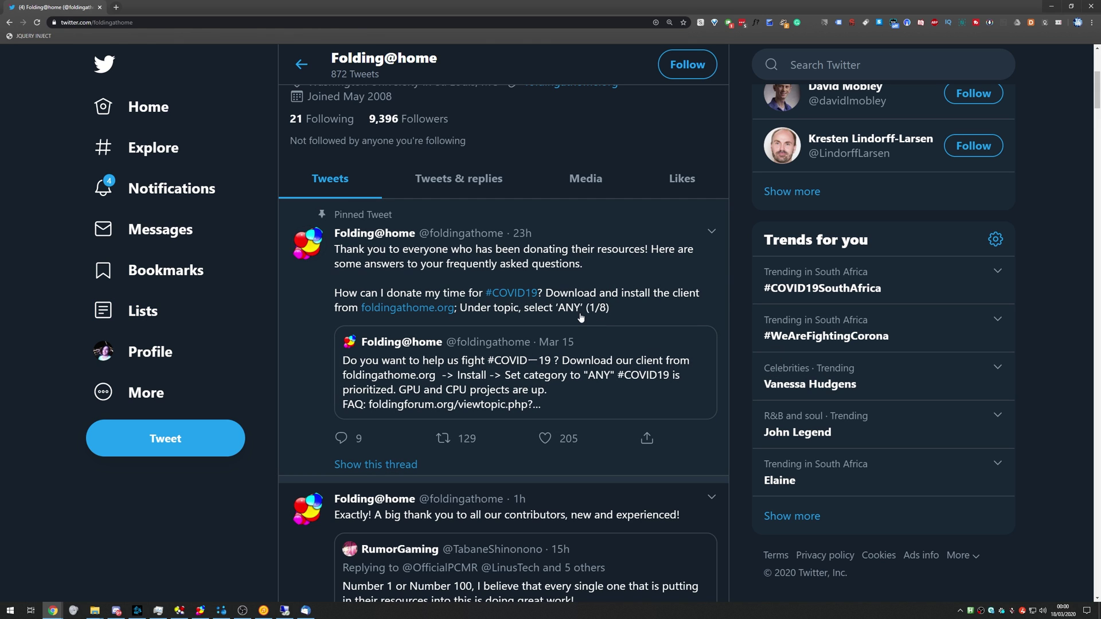
key("ctrl+minus")
key("ctrl+minus")
key("ctrl+minus")
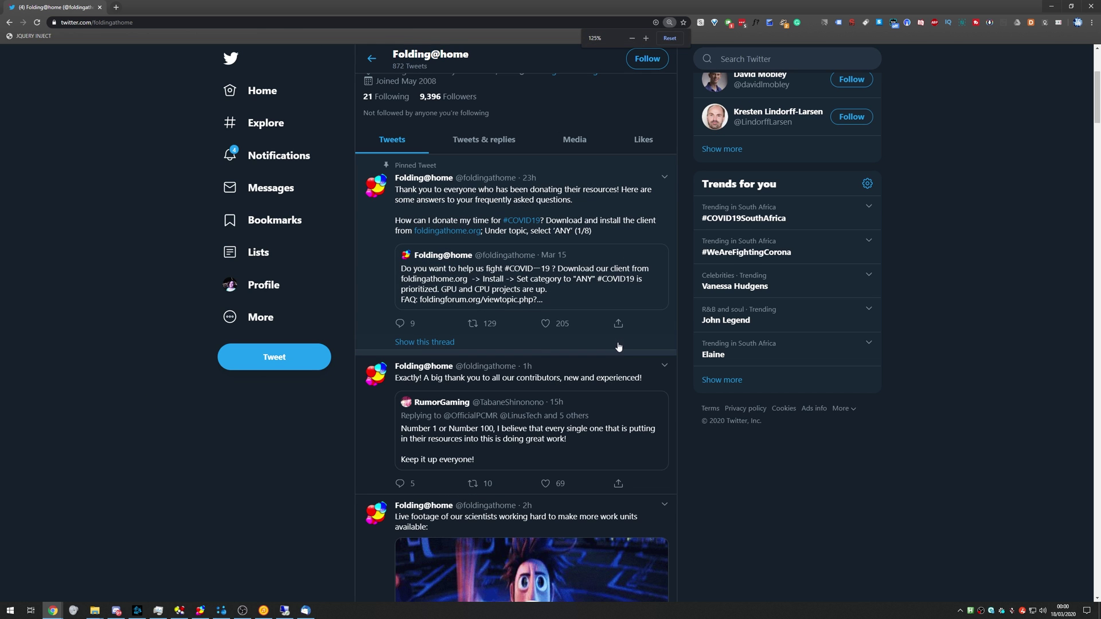
key("ctrl+minus")
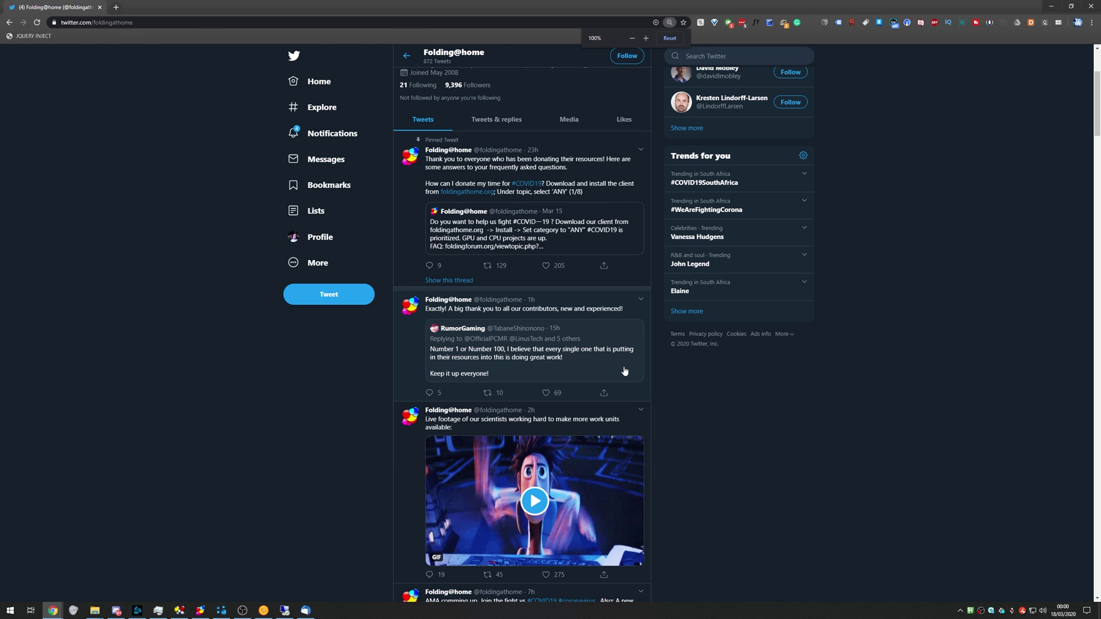
scroll(625, 371, "up", 5)
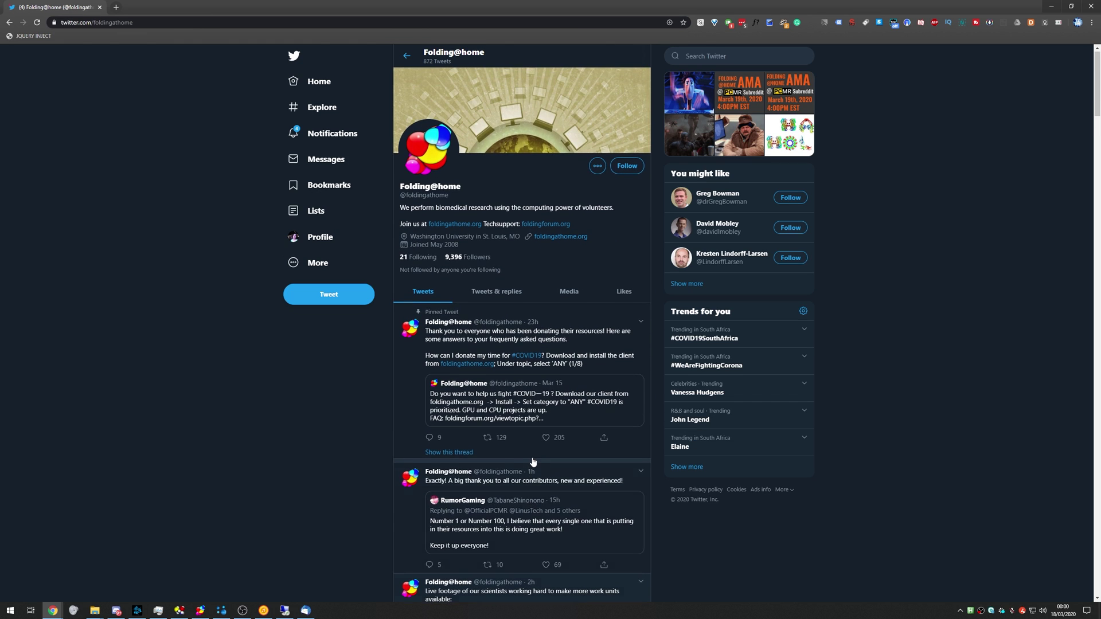
key("alt+Tab")
Minimize the Remote Desktop window running the Folding@home session.
left_click(895, 86)
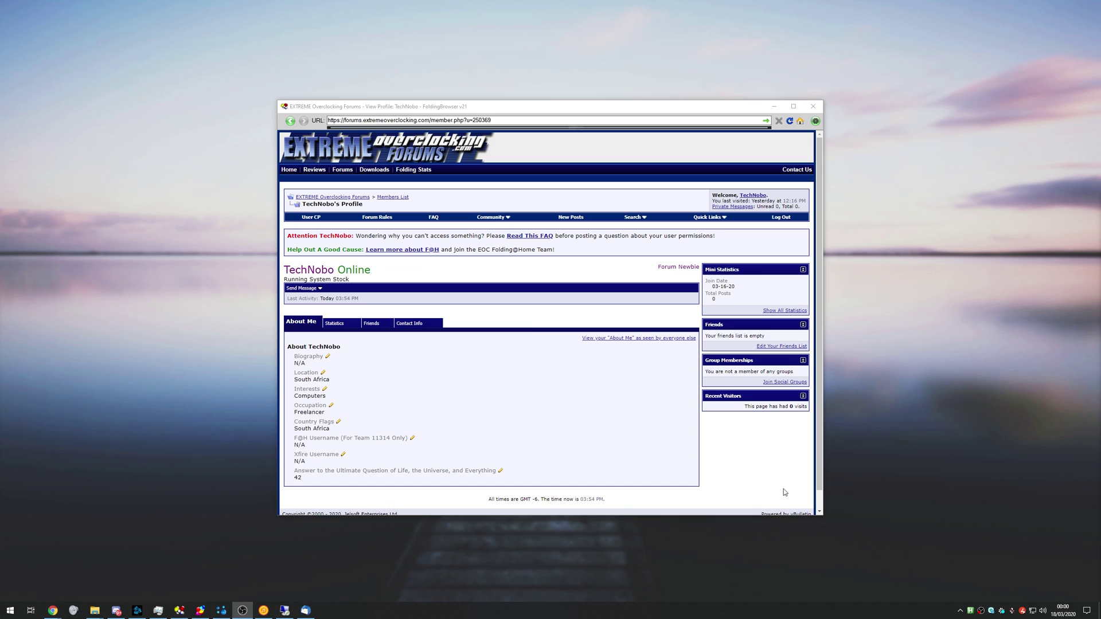